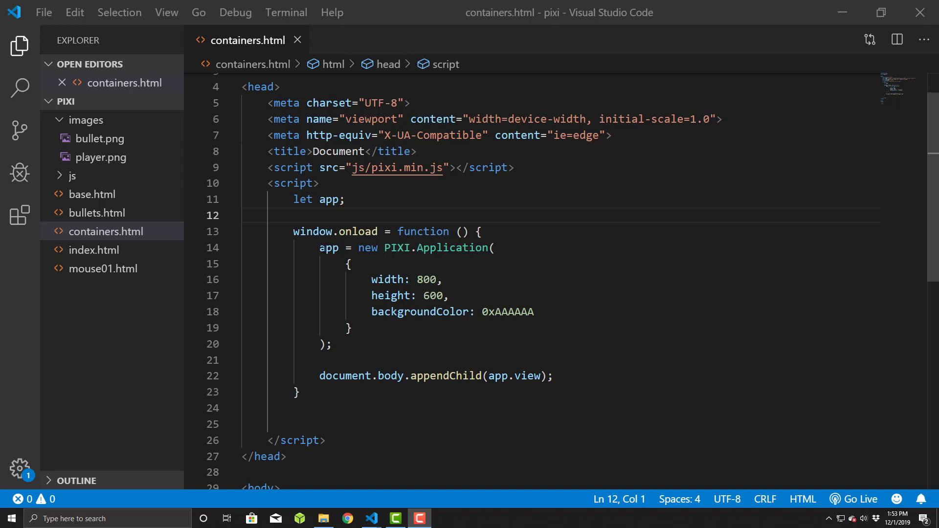
Declare 'let titleScreen;', 'let mainScreen;' and 'let endScreen;' on the lines below app.
double_click(329, 247)
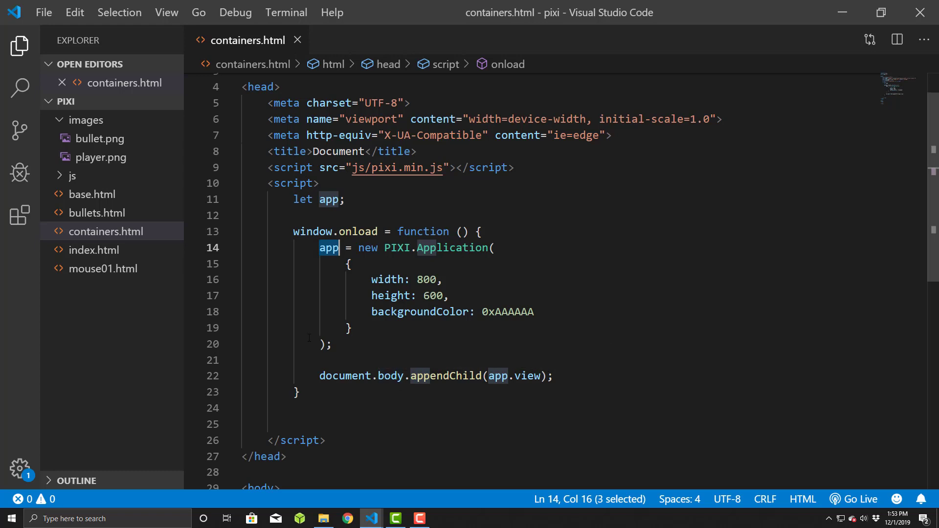
scroll(309, 337, "down", 1)
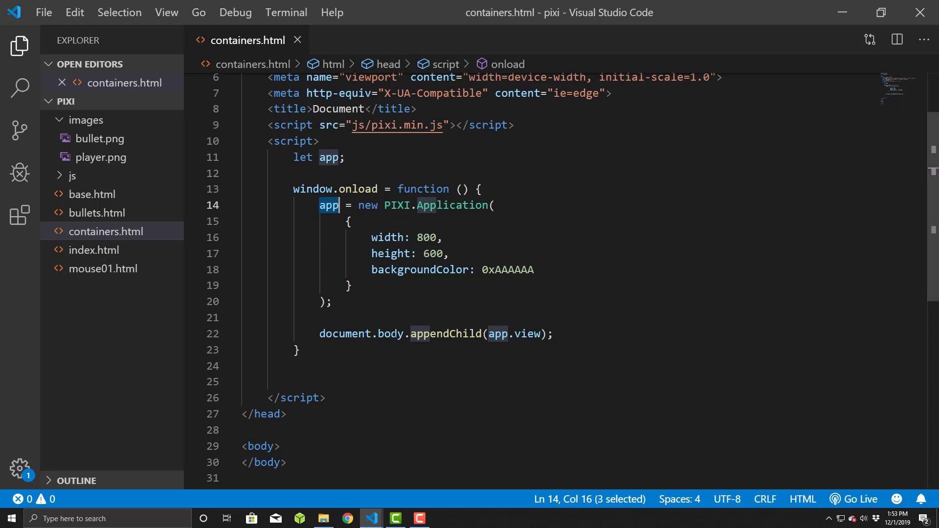
scroll(369, 307, "up", 1)
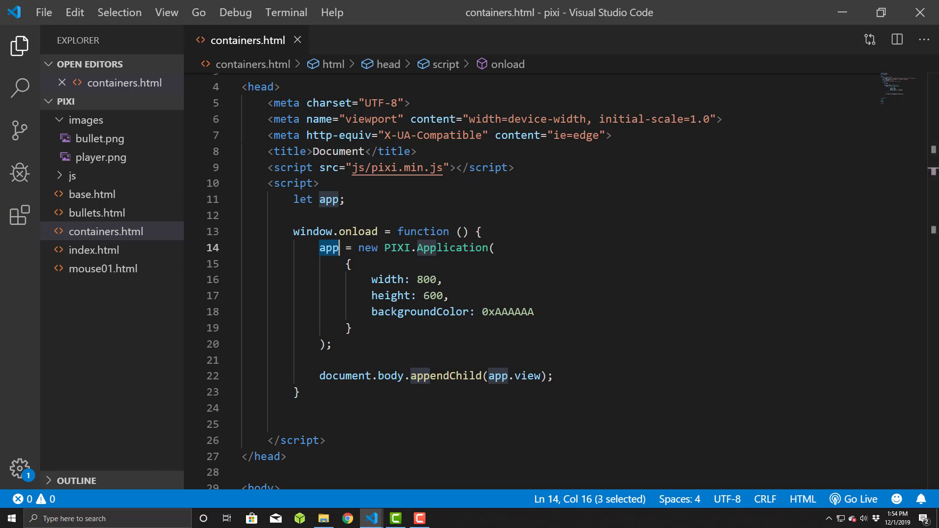
left_click(363, 217)
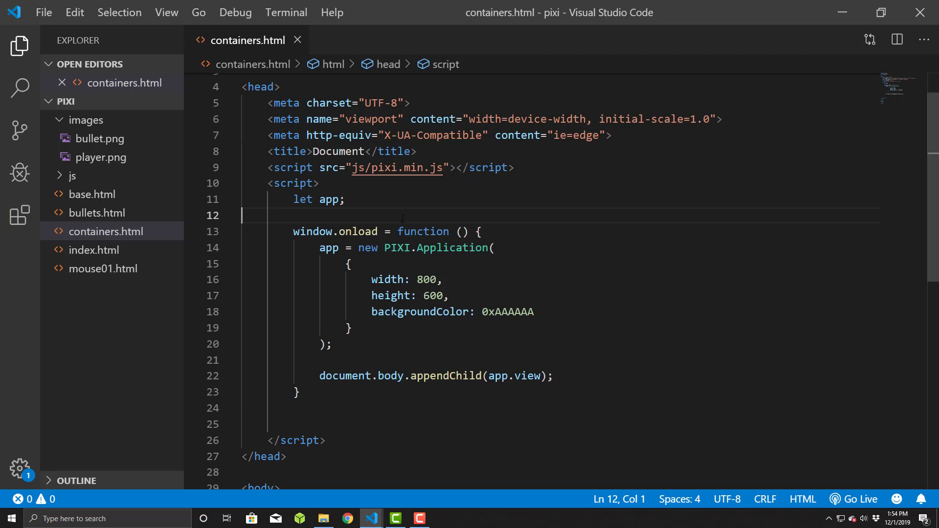
key("Tab")
key("Tab")
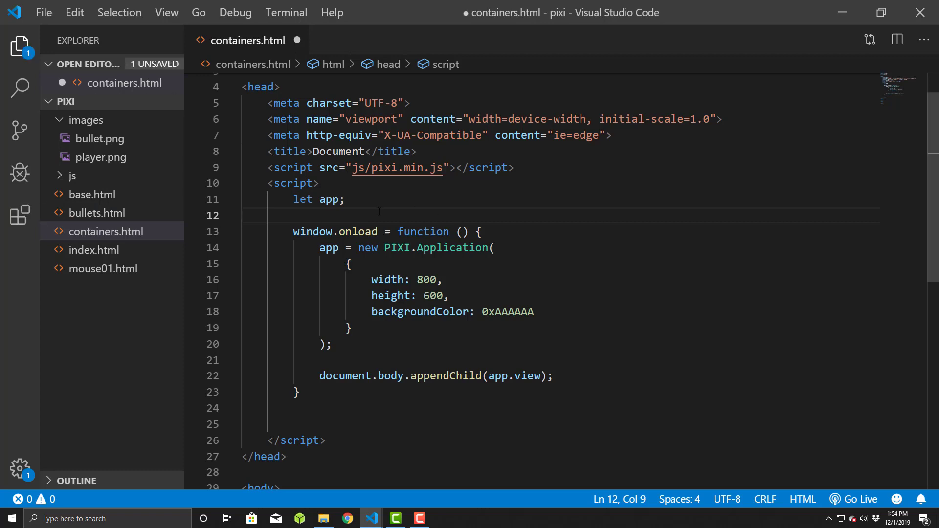
type("let tit")
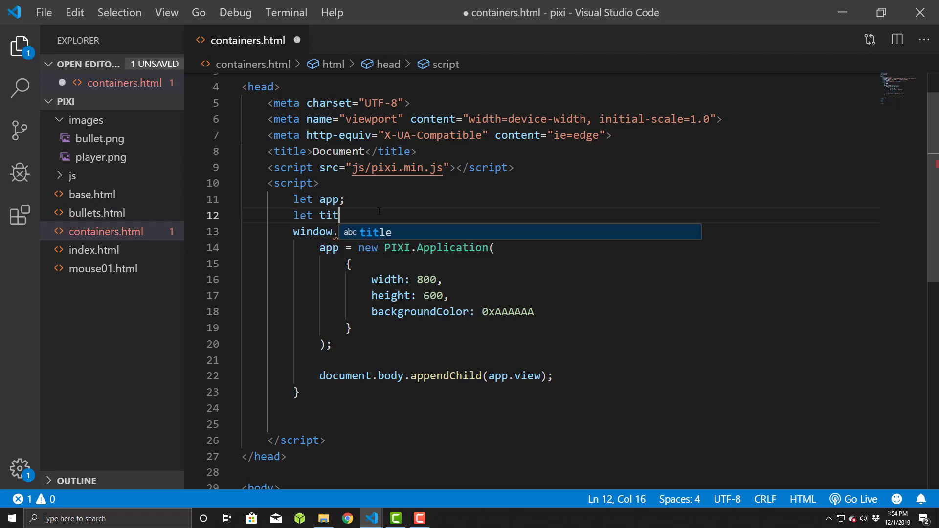
type("e")
key("BackSpace")
type("leScreen")
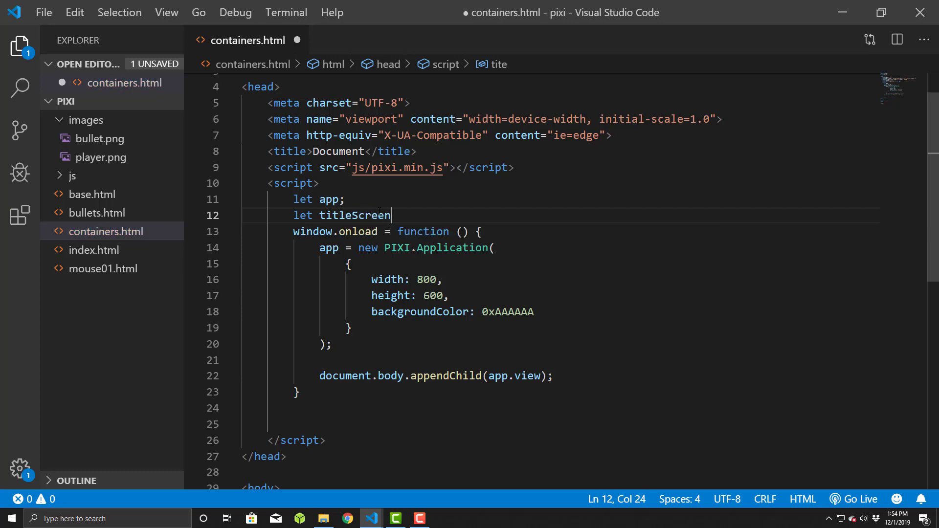
type(";")
key("Return")
type("let ")
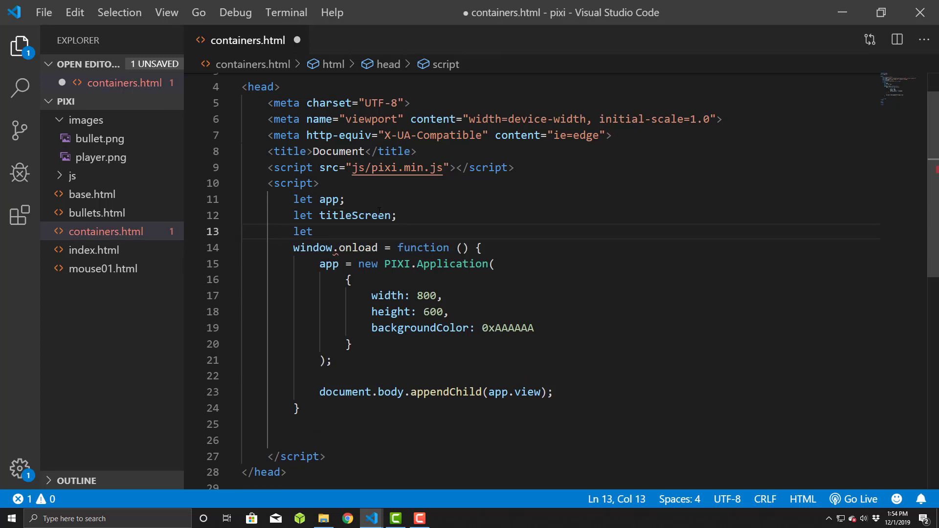
type("mainScreen;")
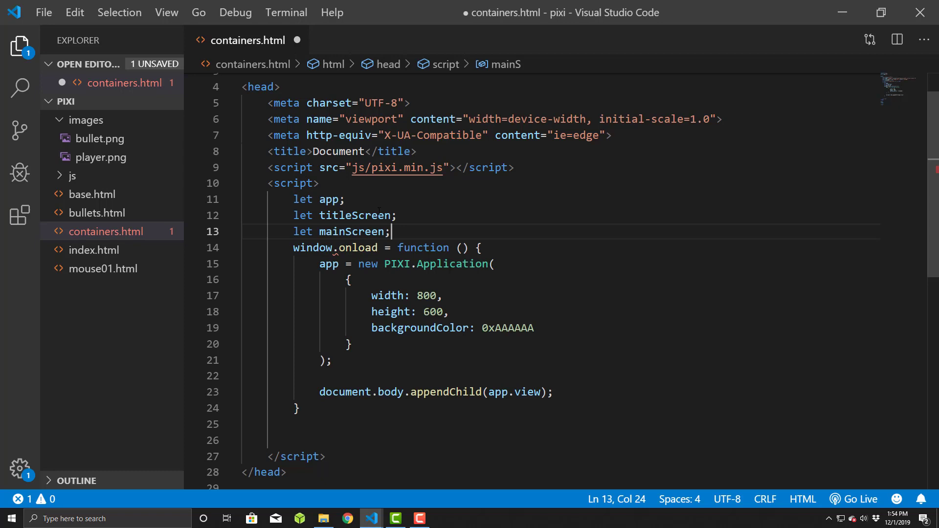
key("Return")
type("let end")
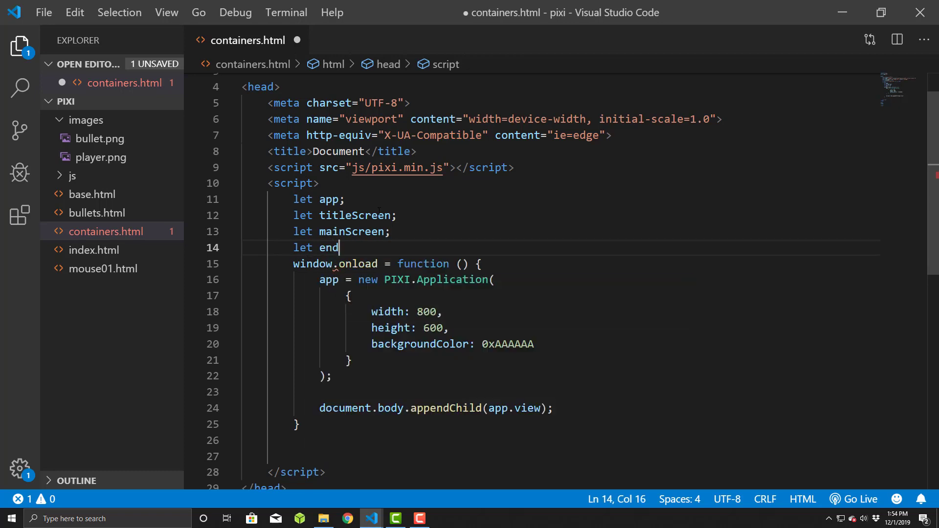
type("Screen;")
key("Return")
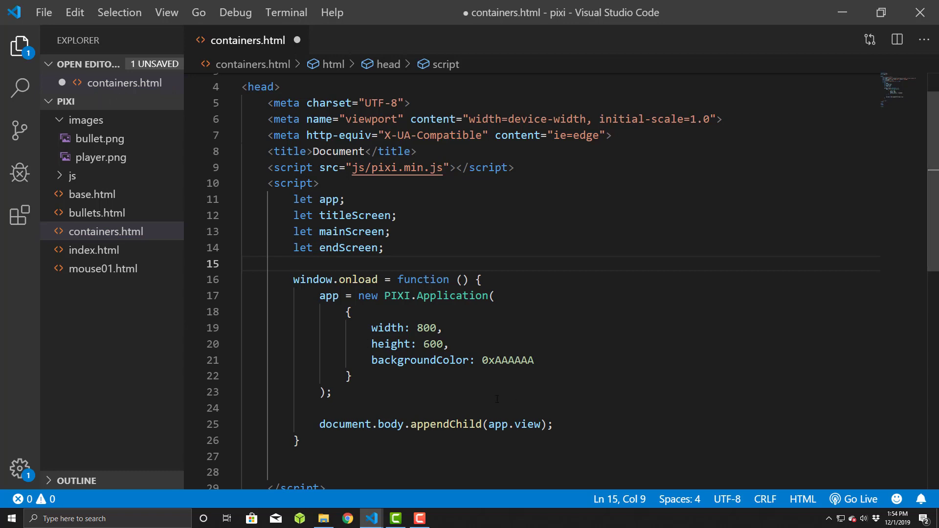
Add window.addEventListener("keyup", switchContainer); to onload, with blank lines below the function.
left_click(573, 426)
key("Return")
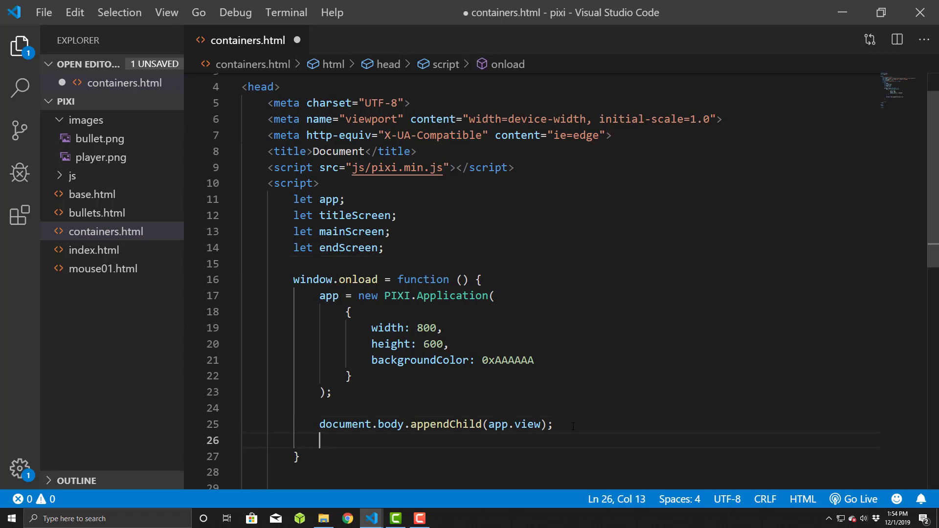
scroll(591, 428, "down", 2)
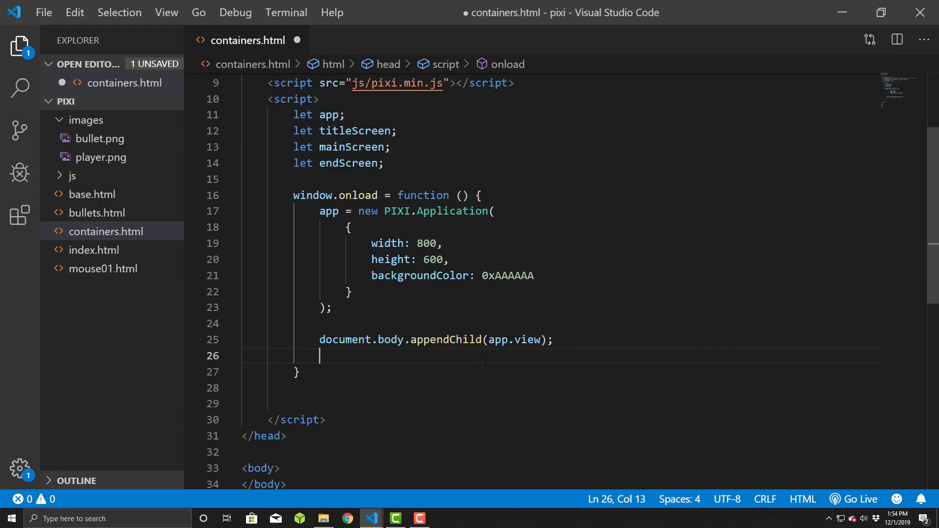
type("wi")
type("ndow.addE")
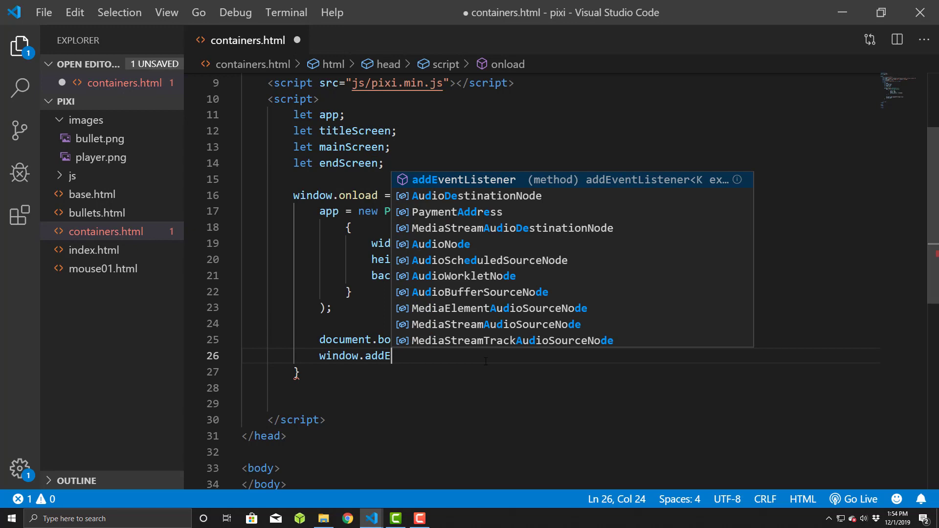
type("ventListener(")
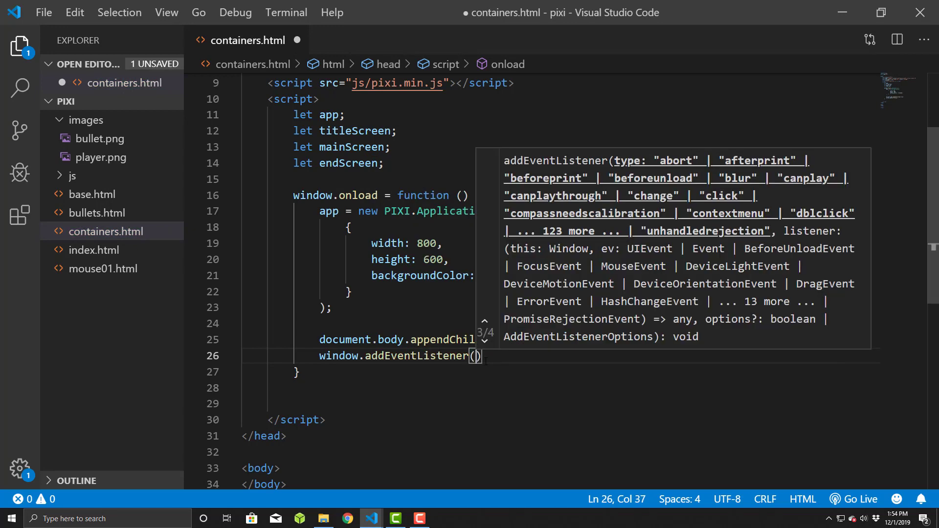
type("\"key")
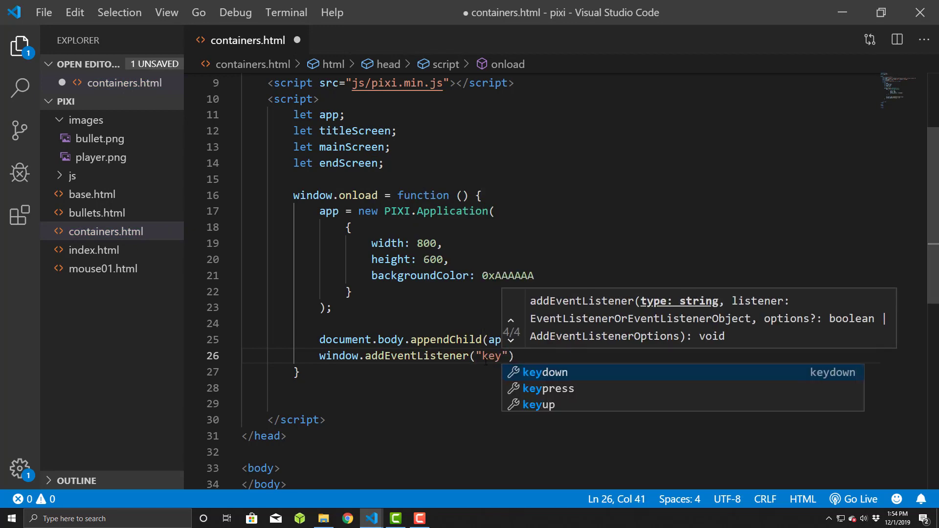
type("up\"")
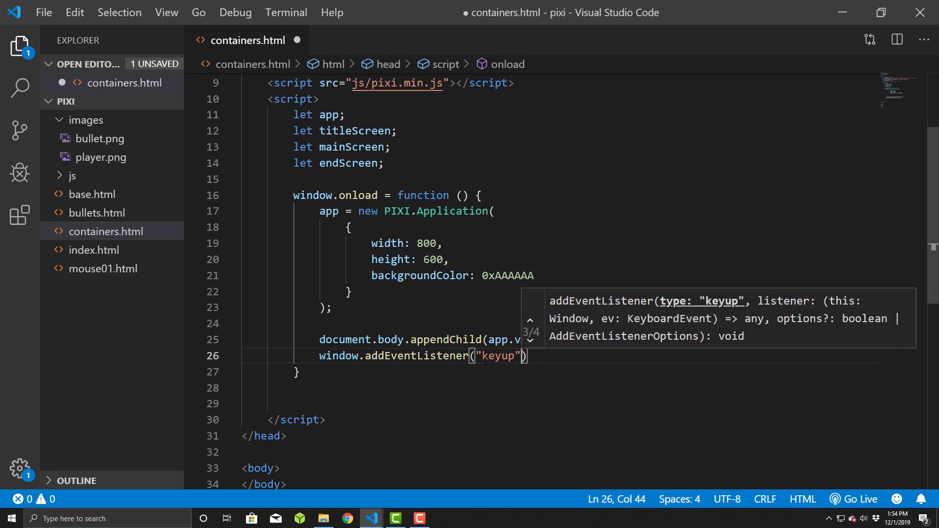
type(", ")
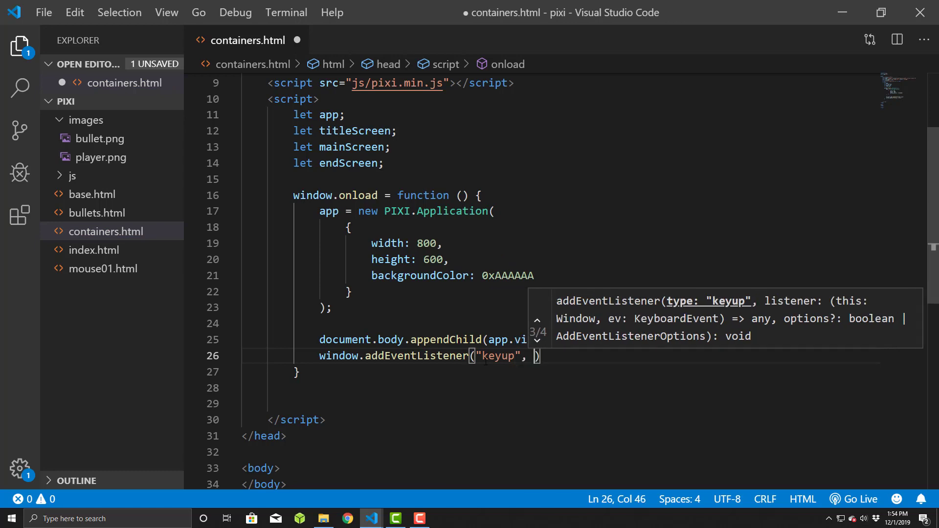
type("switc")
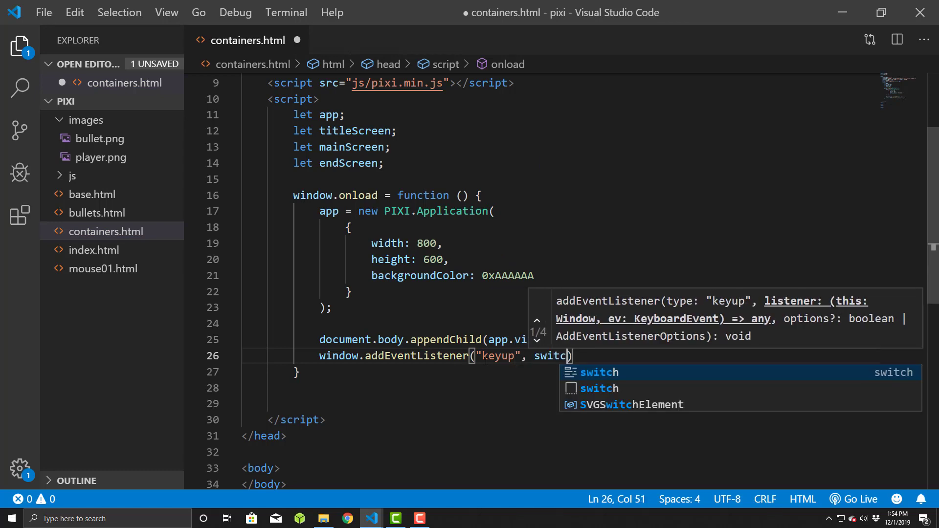
type("hC")
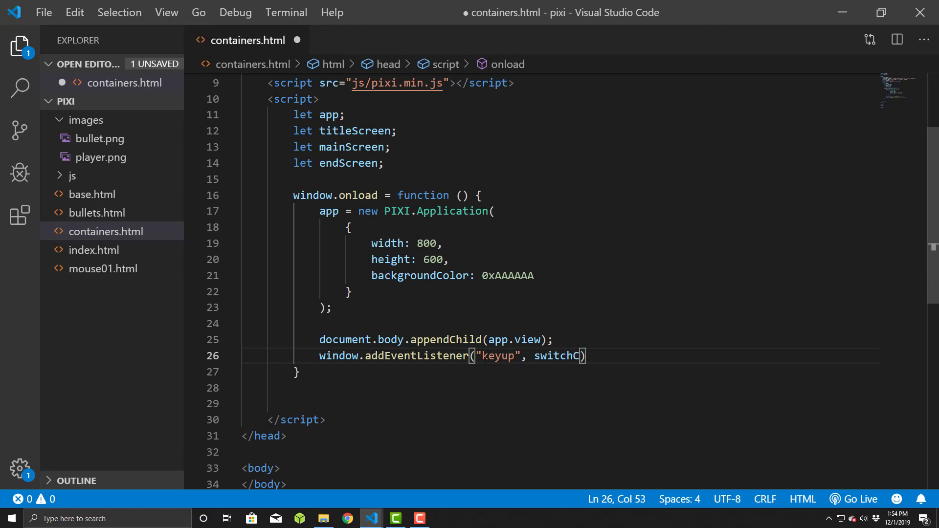
type("ontainer);")
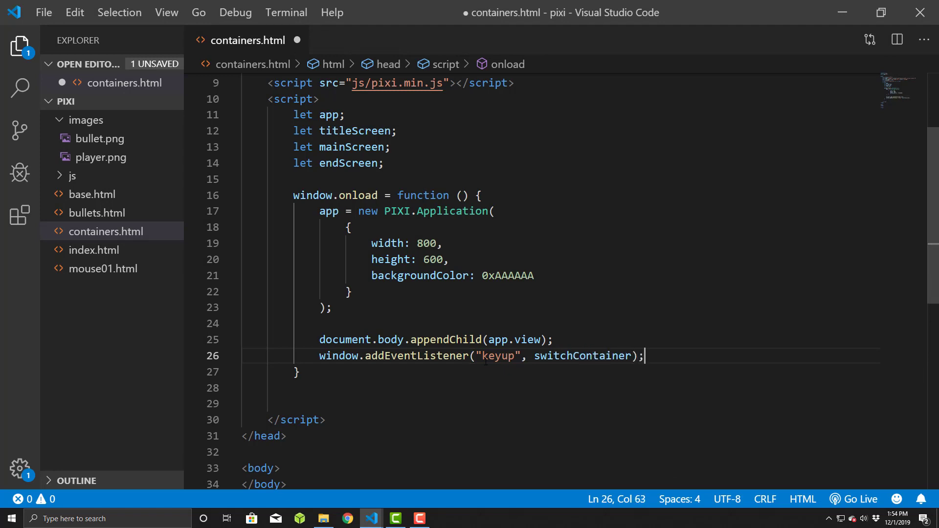
key("Return")
left_click(386, 399)
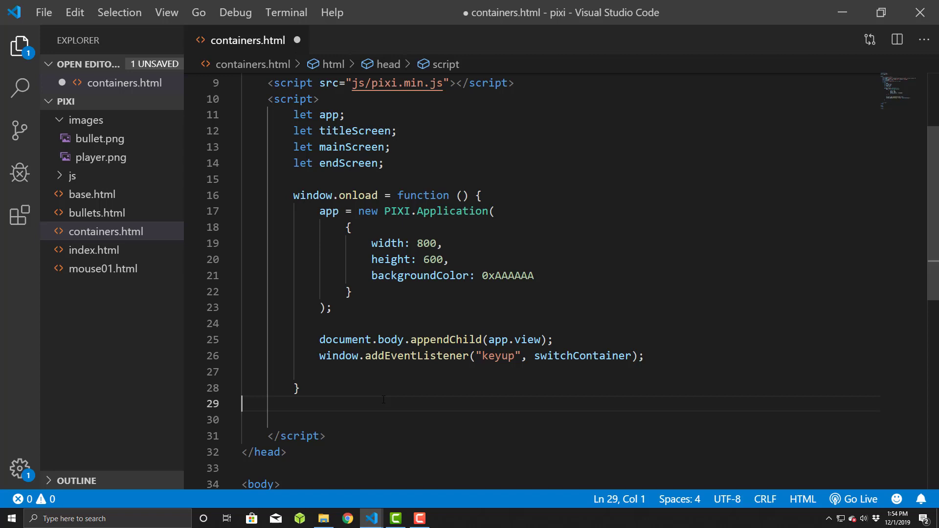
key("Return")
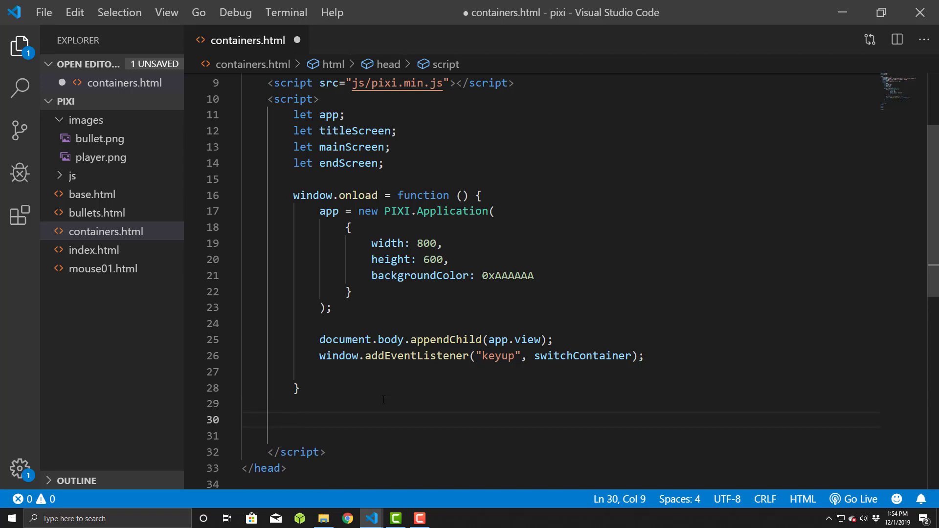
key("Return")
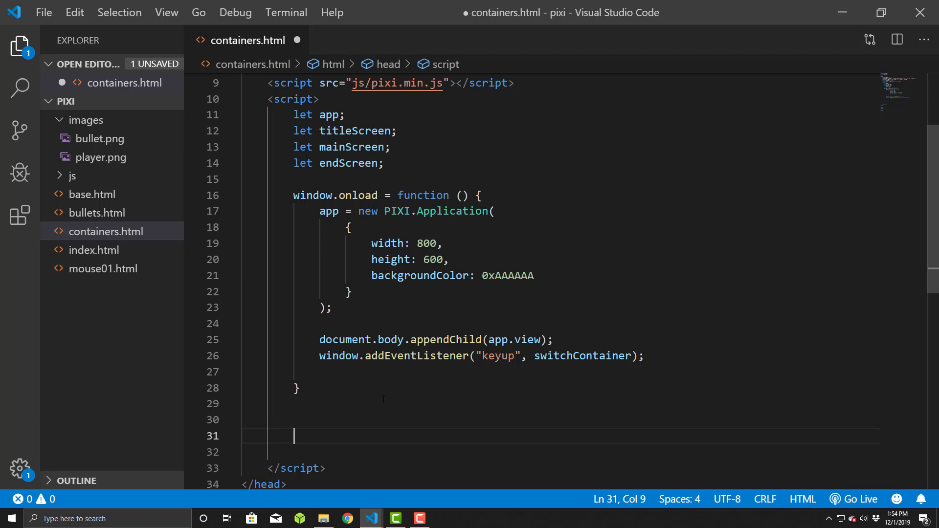
type("function ")
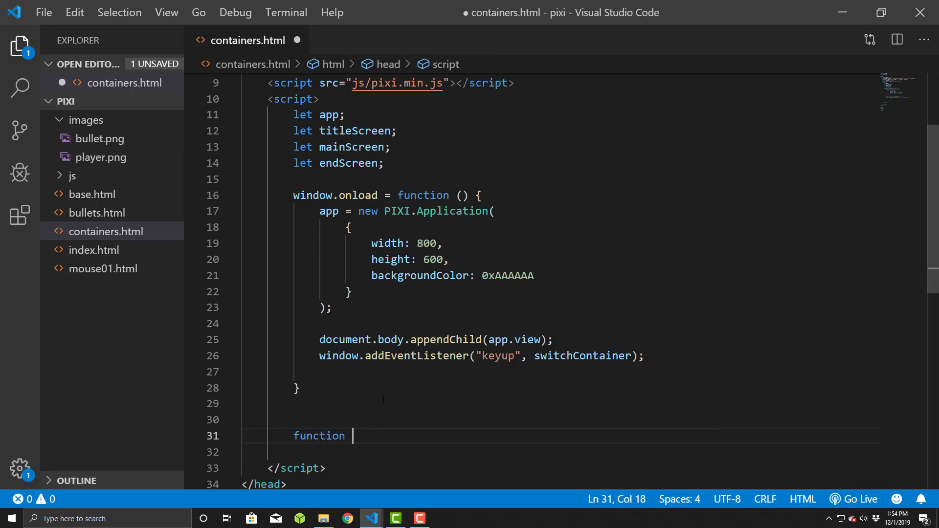
type("swti")
Write an empty 'function switchContainer(e) {' block below the onload handler.
key("BackSpace")
key("BackSpace")
type("i")
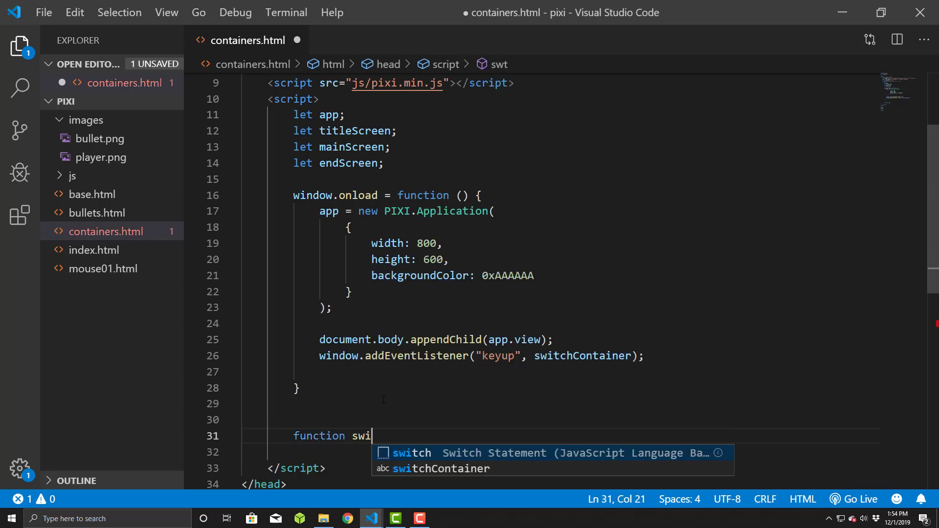
type("tchContainer(")
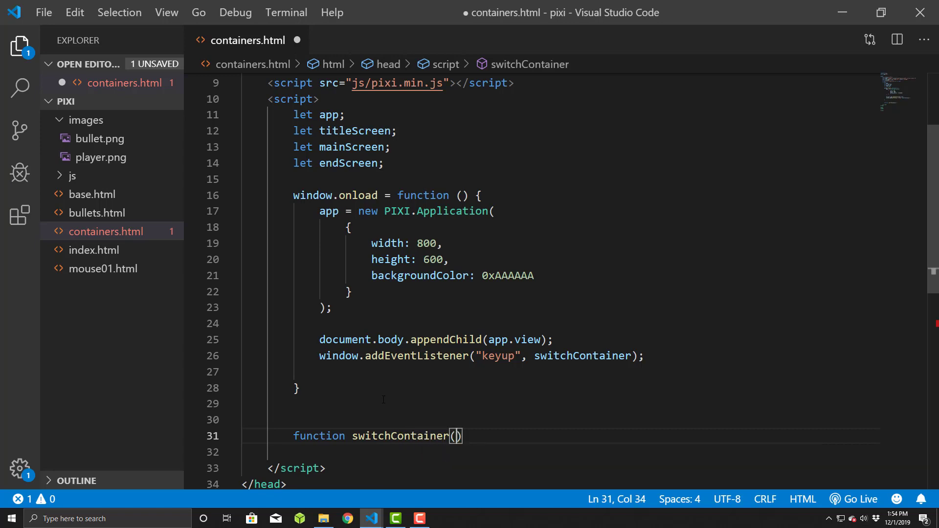
type("e) ")
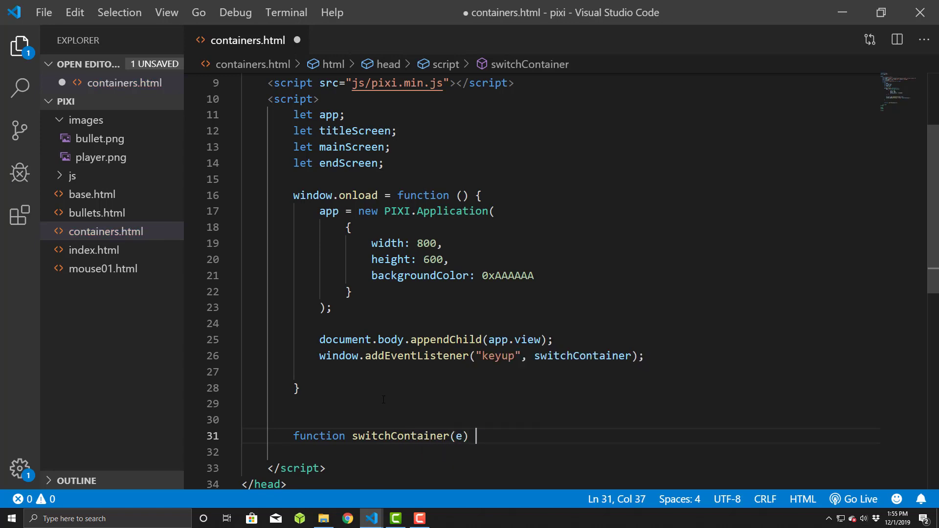
type("{")
key("Return")
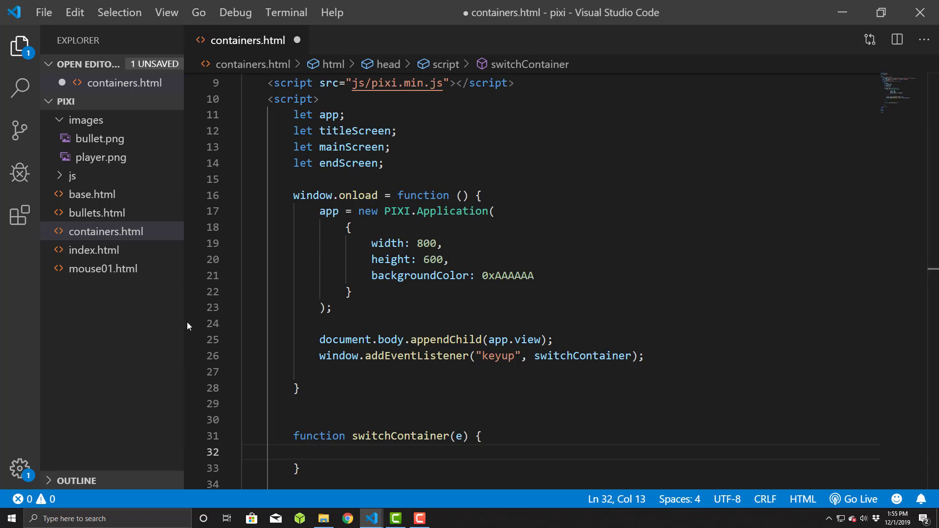
left_click(398, 372)
Add a '// Create our screens' comment and titleScreen = new PIXI.Container(); in onload.
key("Return")
key("Return")
key("Up")
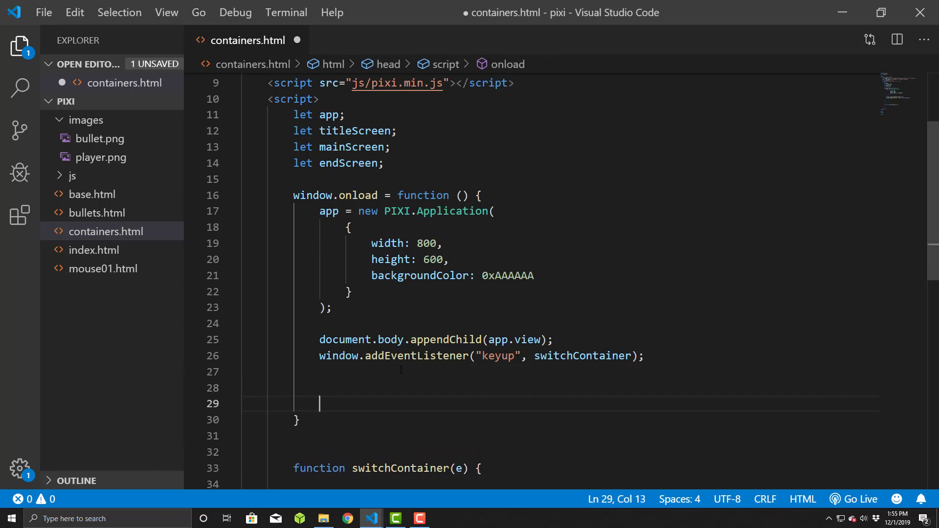
key("Tab")
type("// Cr")
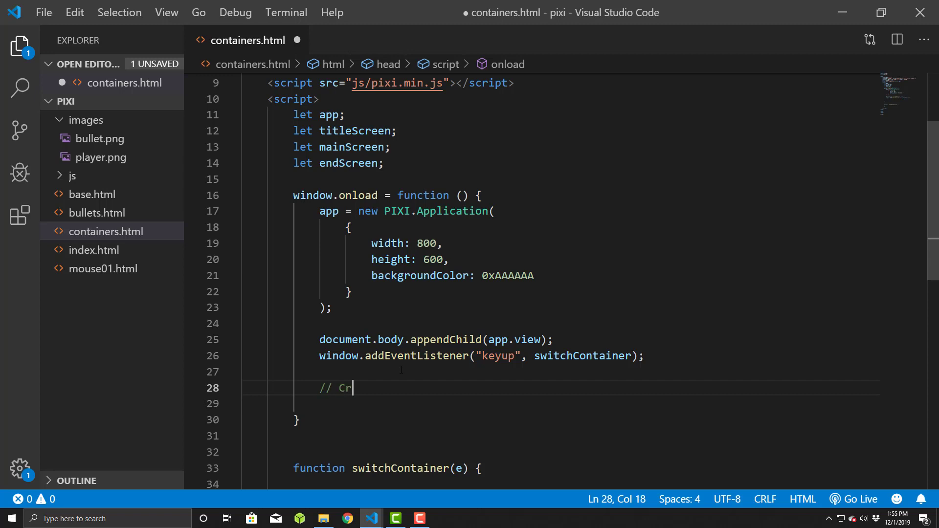
type("easte")
key("BackSpace")
key("BackSpace")
type("te our sc")
type("reens;")
key("Return")
key("Up")
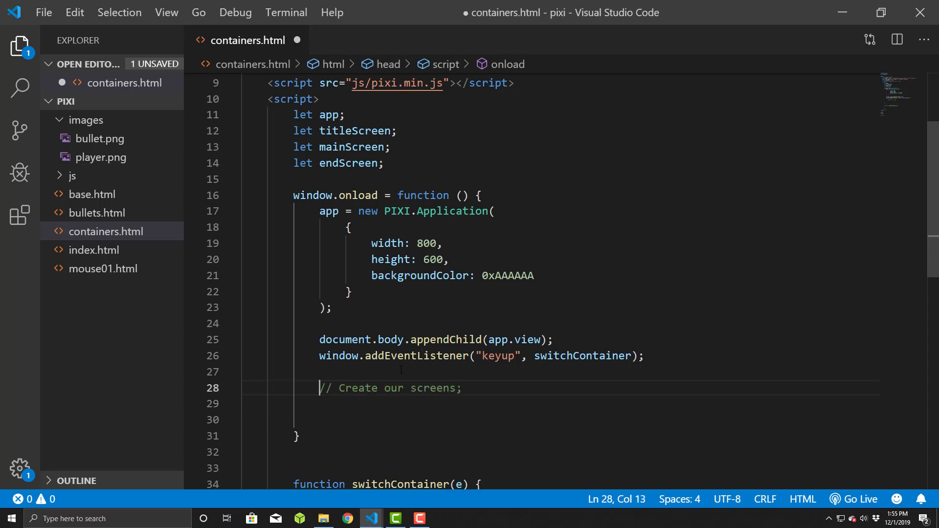
key("End")
key("BackSpace")
key("Return")
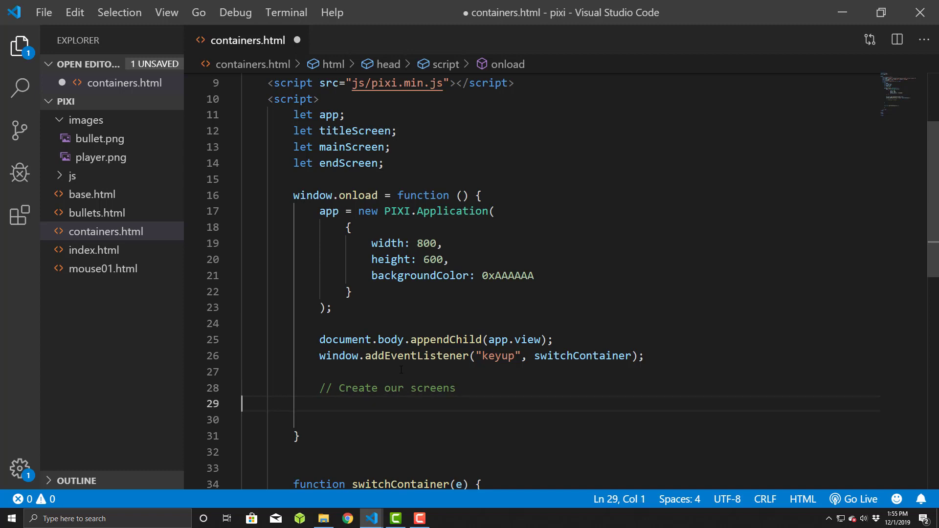
type("title")
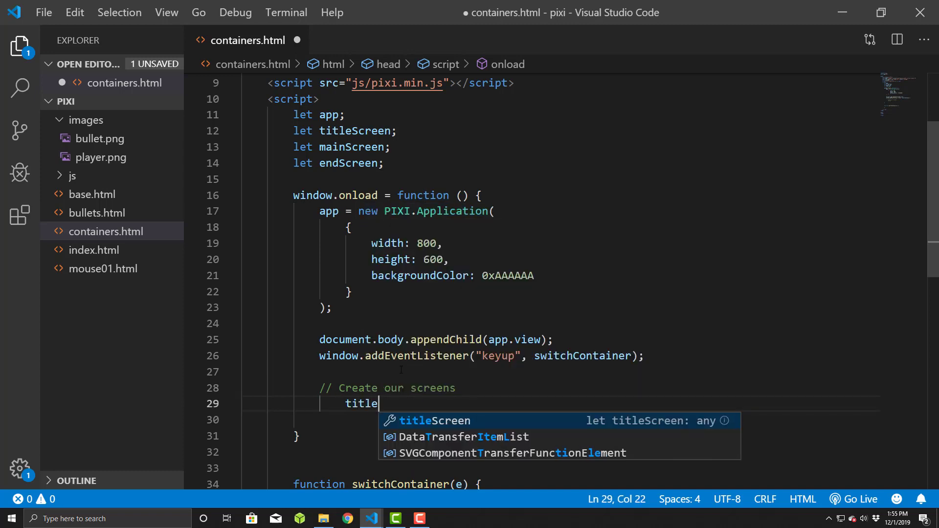
type("Screen = n")
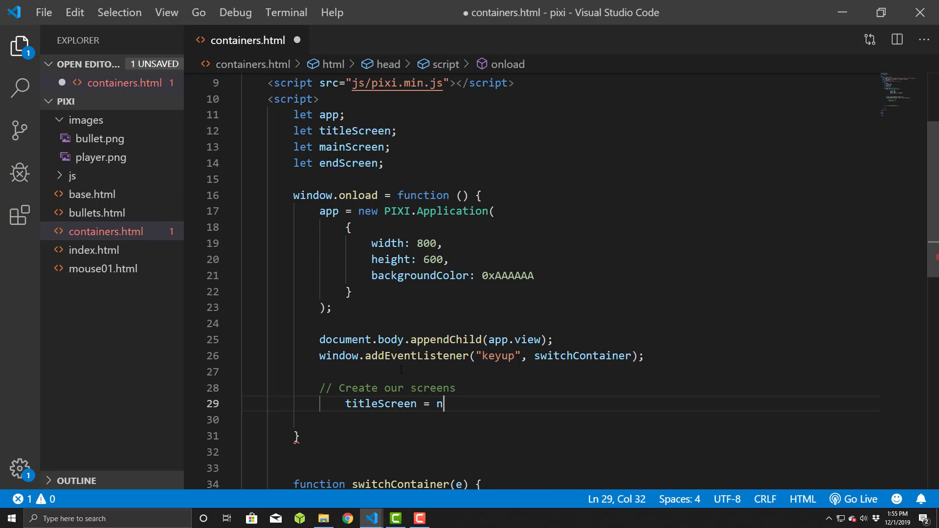
type("ew PIXI.Container")
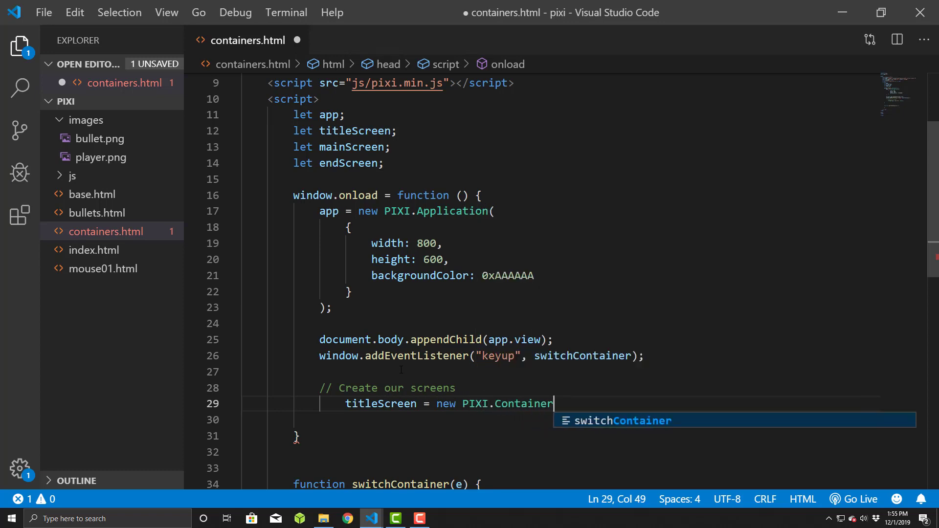
type("();")
key("Return")
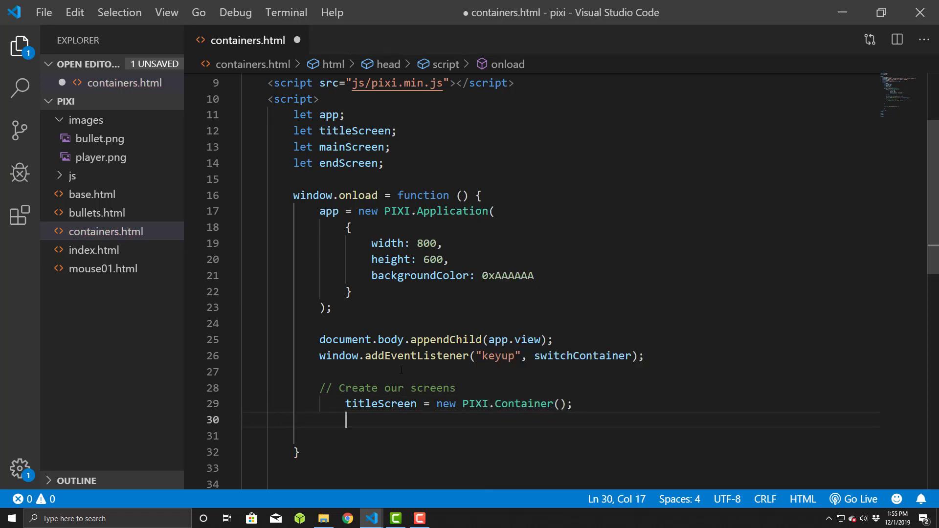
Duplicate that line into mainScreen and endScreen new PIXI.Container() assignments.
key("Up")
key("shift+End")
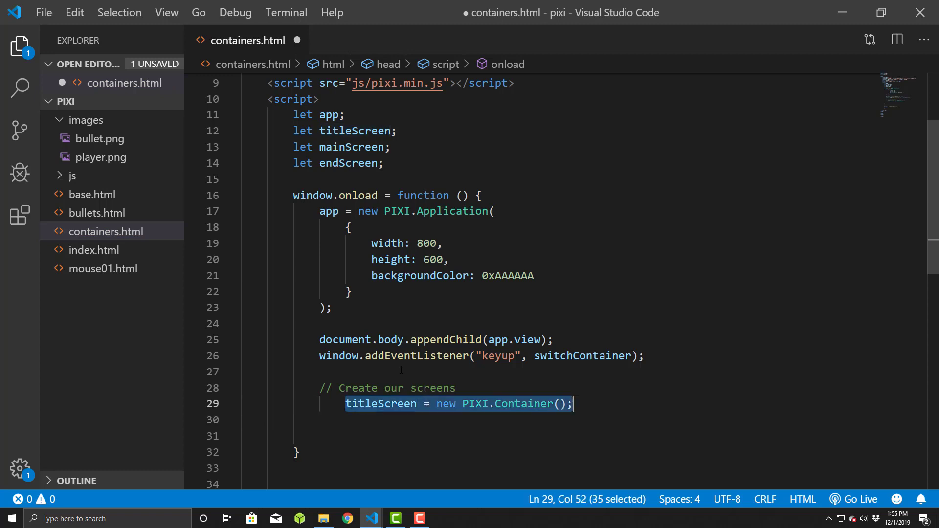
key("ctrl+c")
key("Down")
key("ctrl+v")
key("ctrl+v")
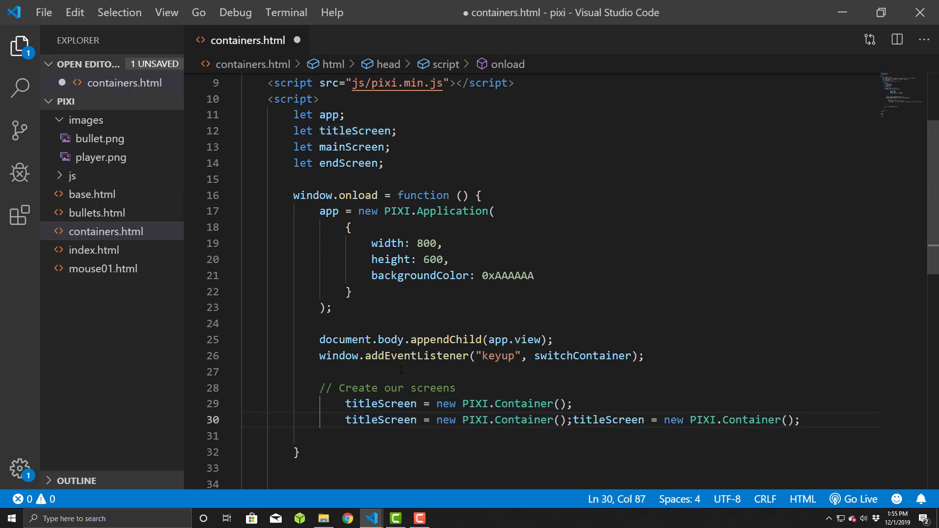
key("ctrl+Left")
key("ctrl+Left")
key("ctrl+Left")
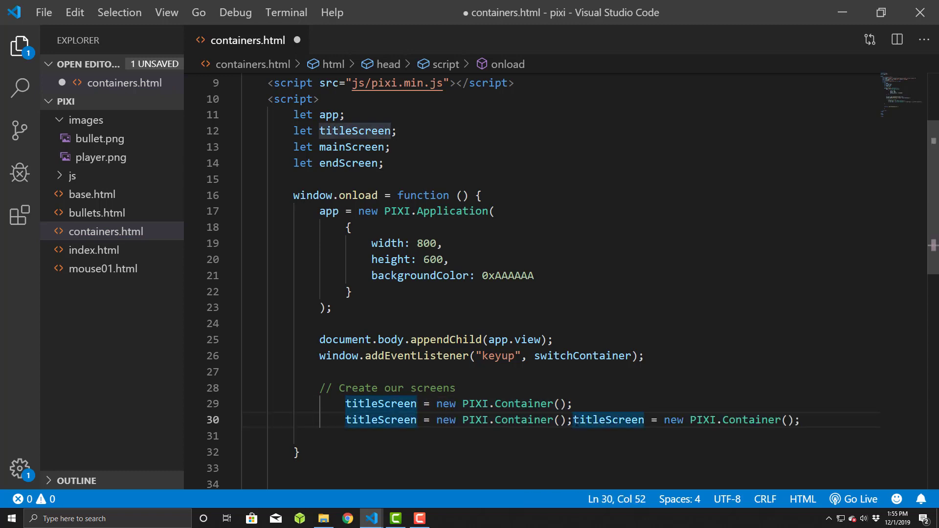
key("Return")
double_click(369, 422)
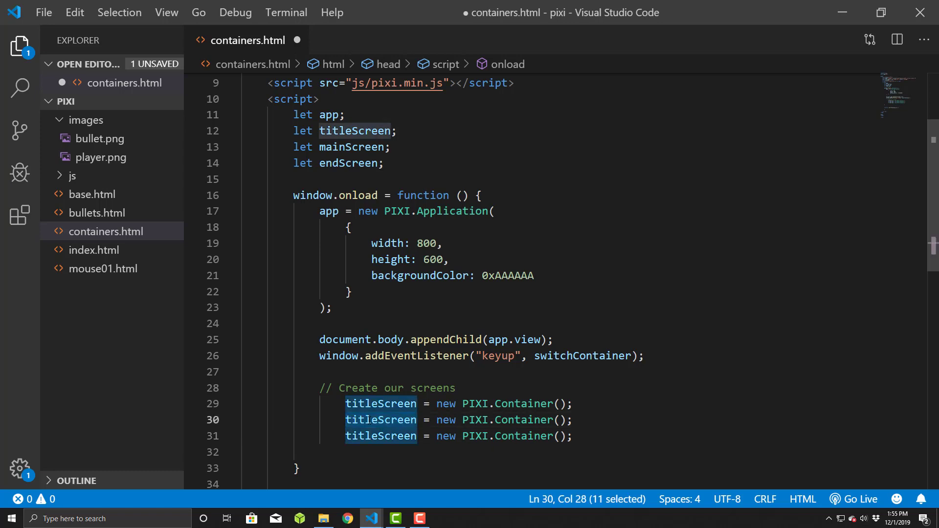
left_click(371, 421)
key("Delete")
key("BackSpace")
key("BackSpace")
key("BackSpace")
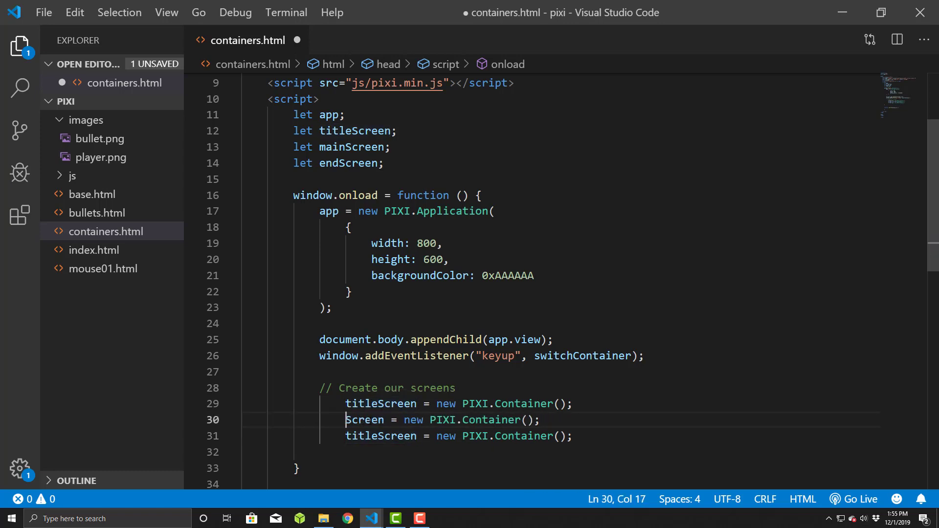
type("main")
left_click(379, 437)
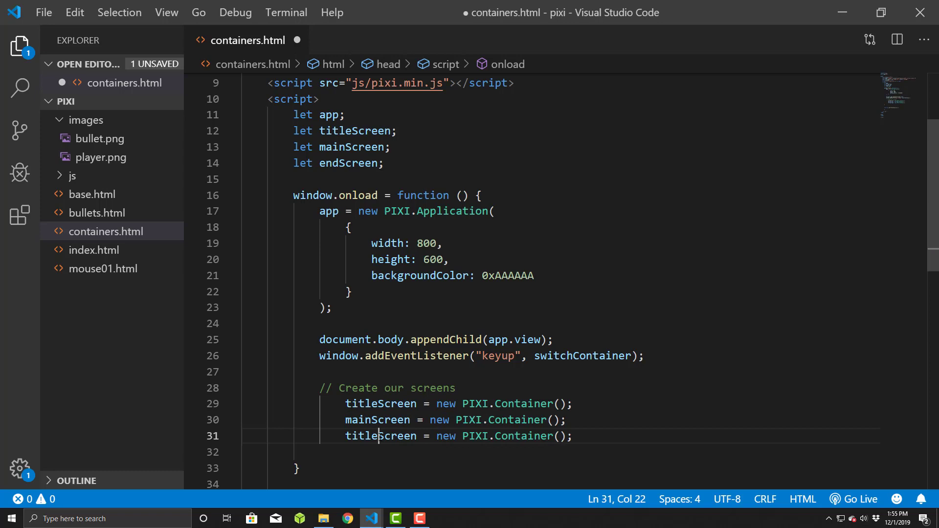
key("BackSpace")
key("BackSpace")
key("BackSpace")
key("BackSpace")
key("BackSpace")
type("end")
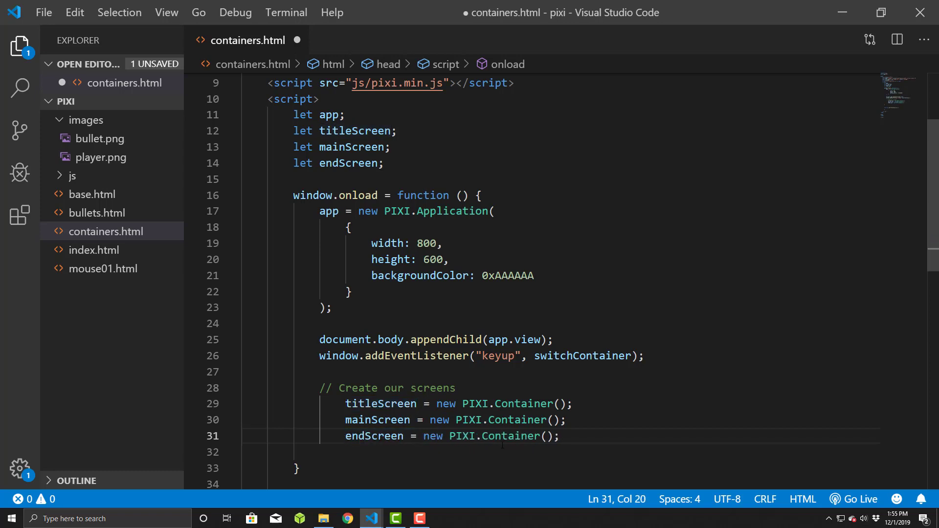
Dedent the three container lines by one level.
left_click_drag(343, 401, 561, 430)
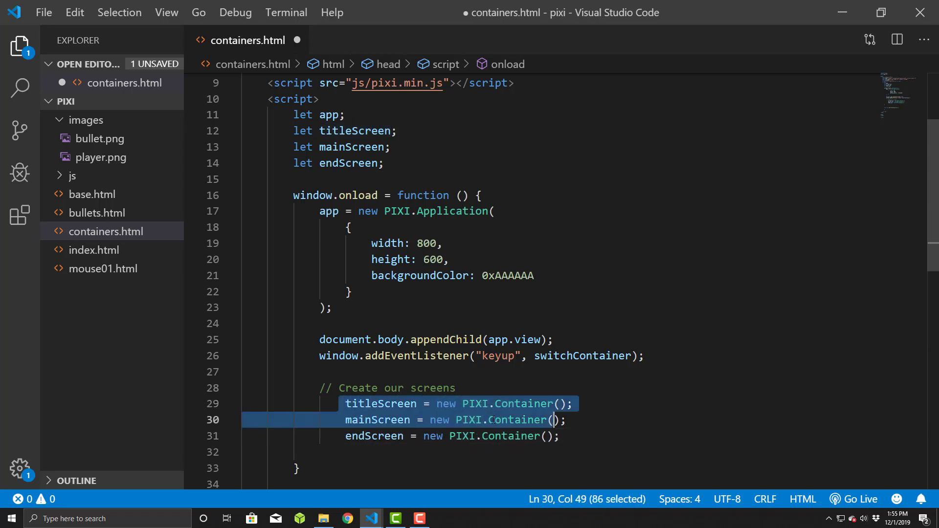
key("shift+Tab")
left_click(462, 420)
left_click(483, 455)
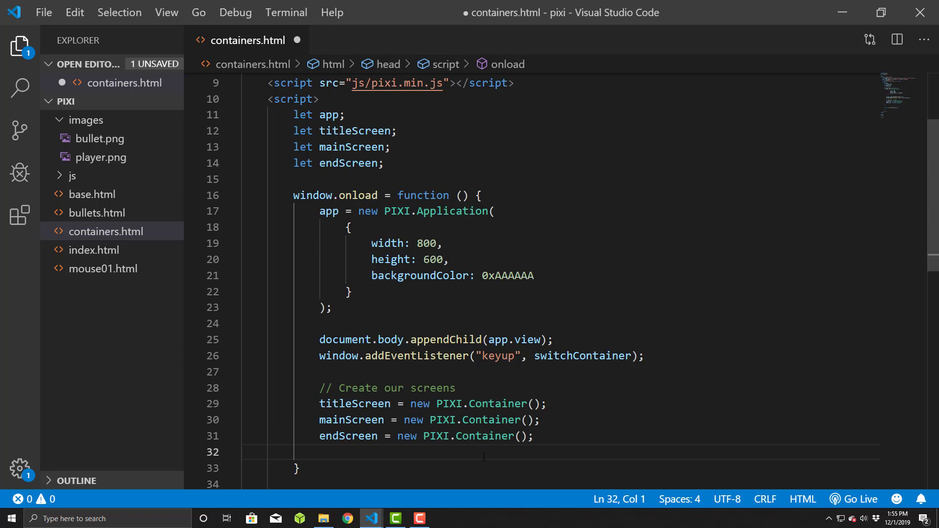
Add a blank line below the three container assignments.
key("Return")
key("Up")
key("Return")
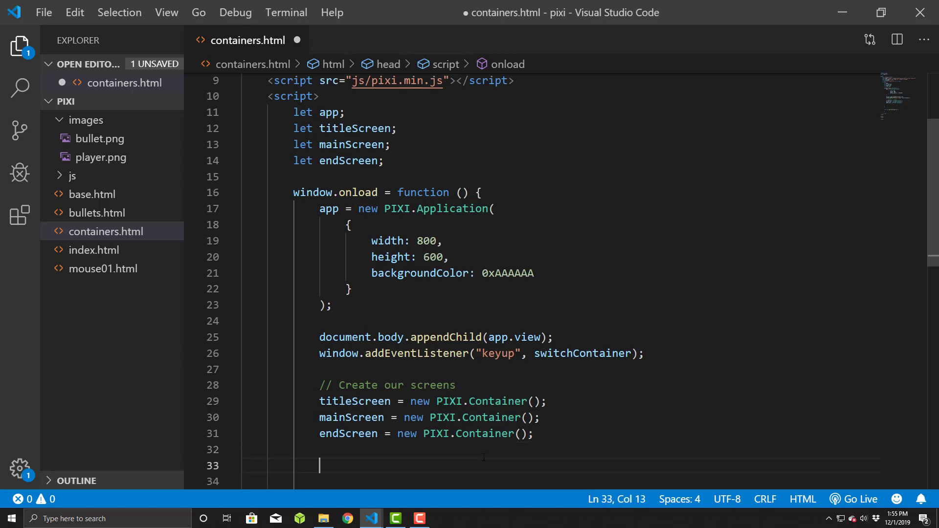
key("Up")
key("Up")
key("Up")
key("Up")
key("Down")
key("Down")
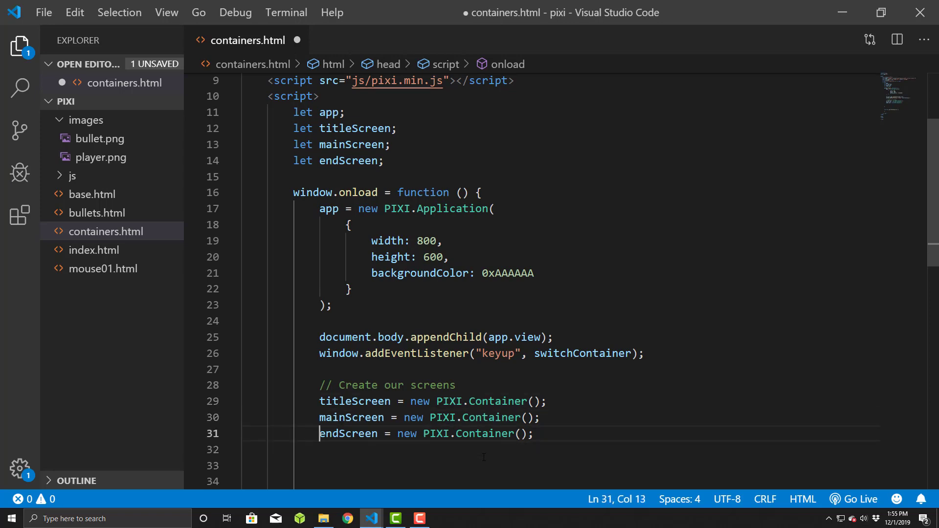
key("Up")
key("Down")
key("Up")
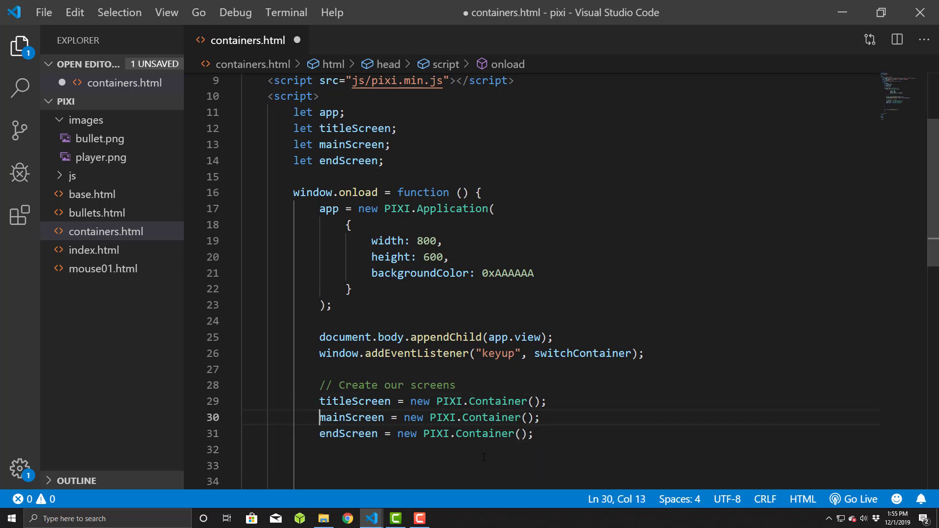
key("Up")
key("Down")
key("Down")
key("Down")
key("Down")
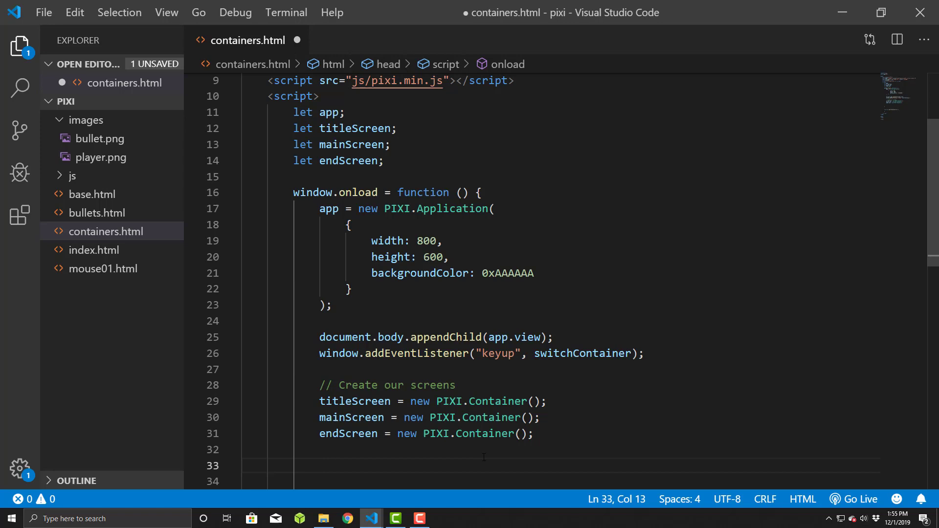
type("app")
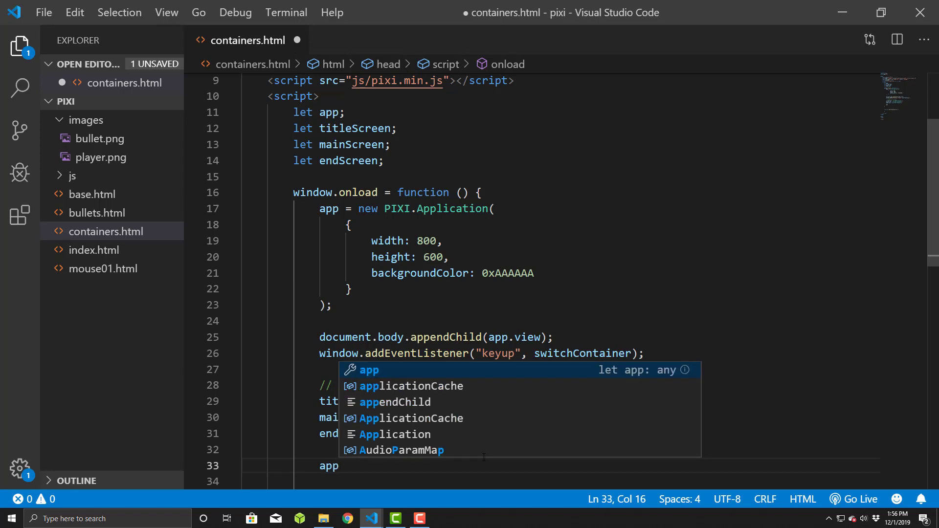
Write mainScreen.visible = false; and endScreen.visible = false;.
key("BackSpace")
key("BackSpace")
key("BackSpace")
type("main")
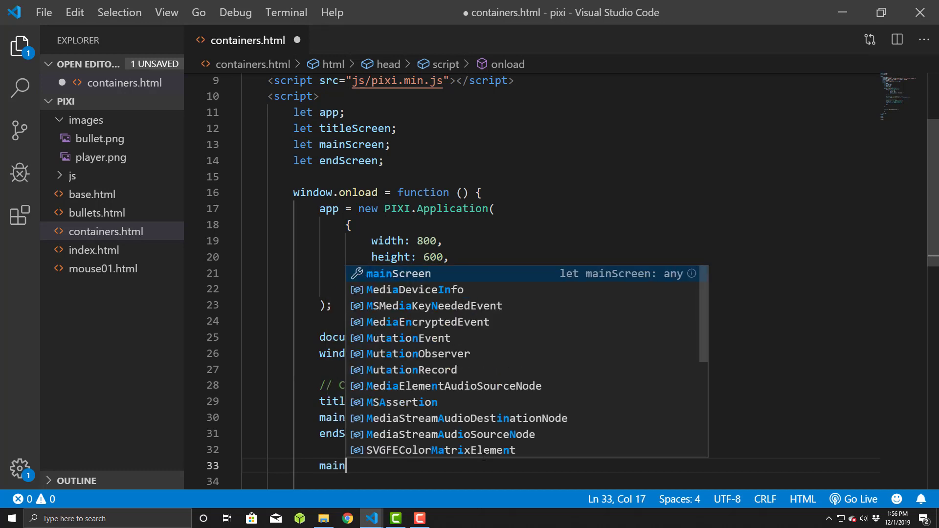
type("Screen.vi")
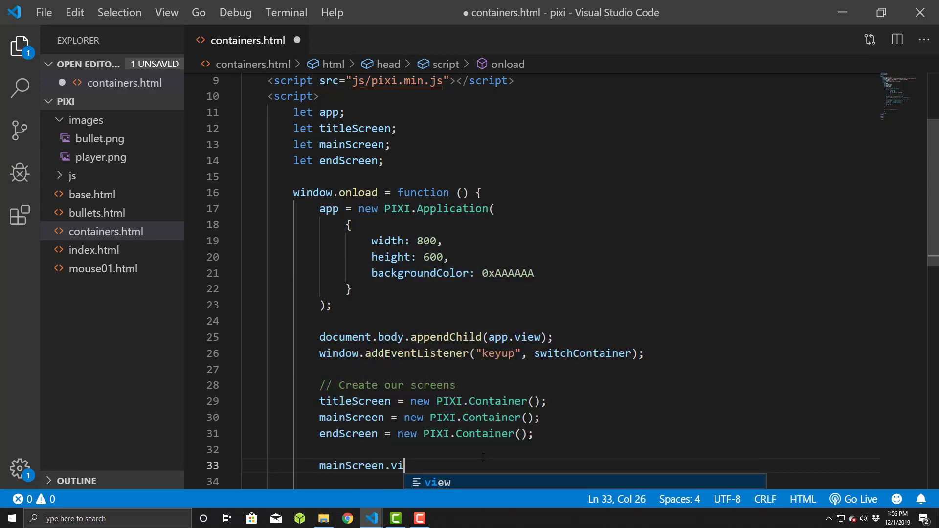
type("sible = fal")
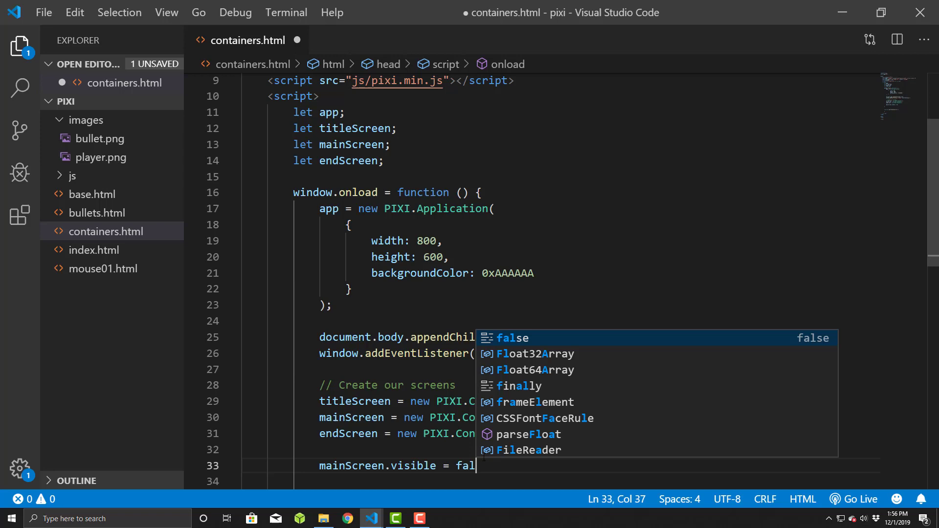
type("se;")
key("Return")
type("endSc")
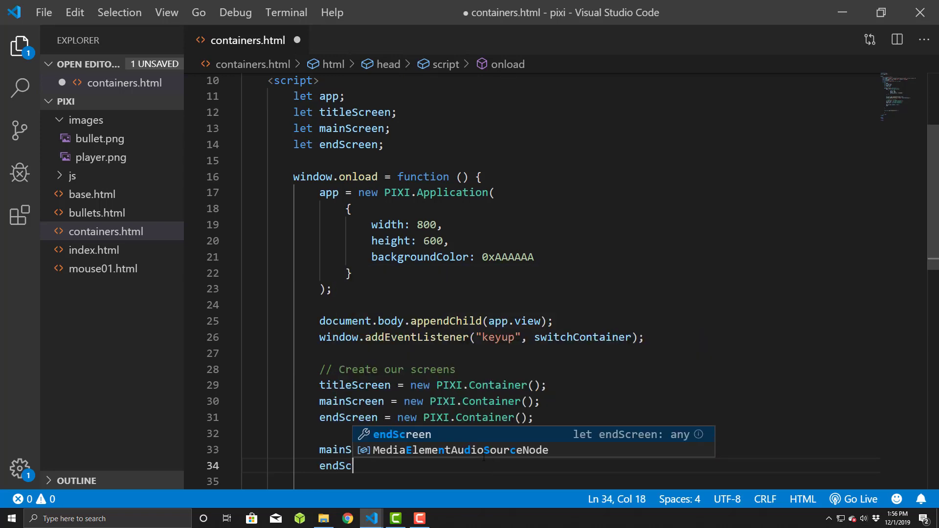
type("reen.visibd")
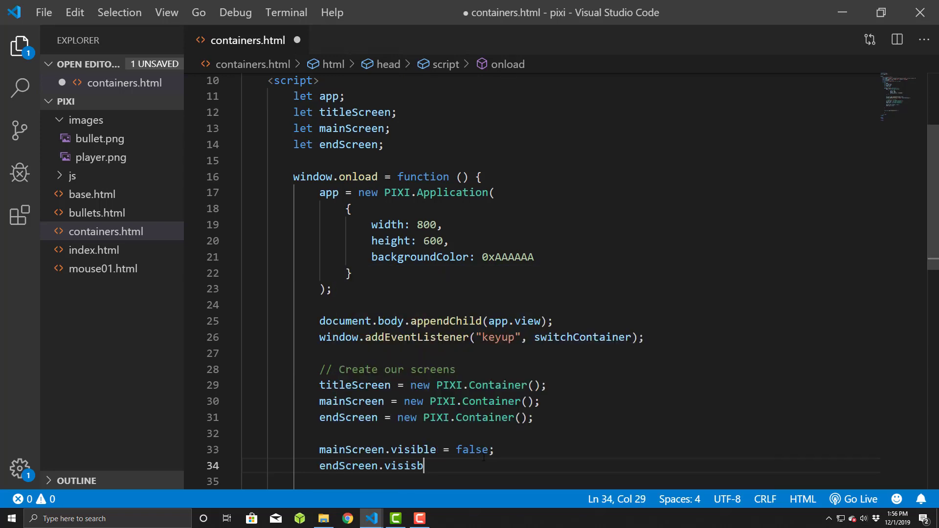
key("BackSpace")
key("BackSpace")
type("ble = false")
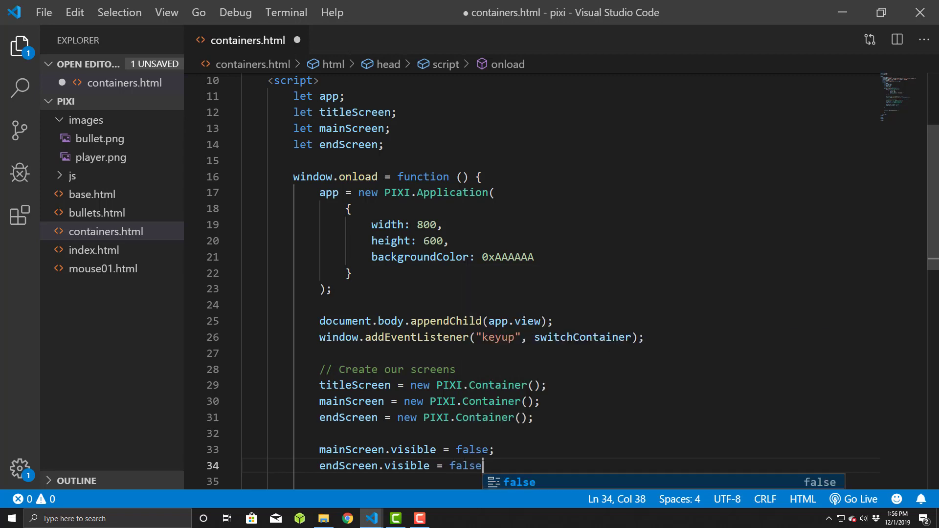
type(";")
key("Down")
key("Up")
key("Up")
key("Up")
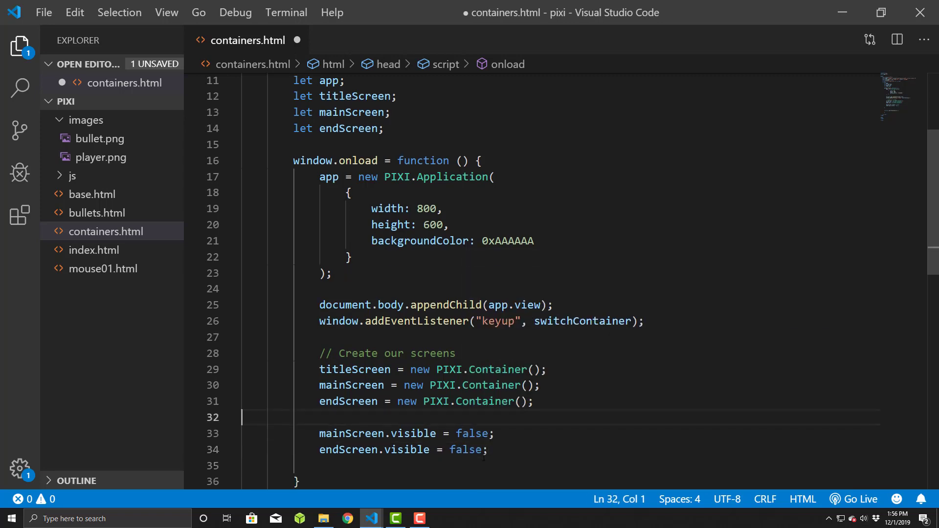
Write app.stage.addChild(titleScreen); after the visibility lines.
left_click(483, 455)
key("Return")
key("Return")
key("Home")
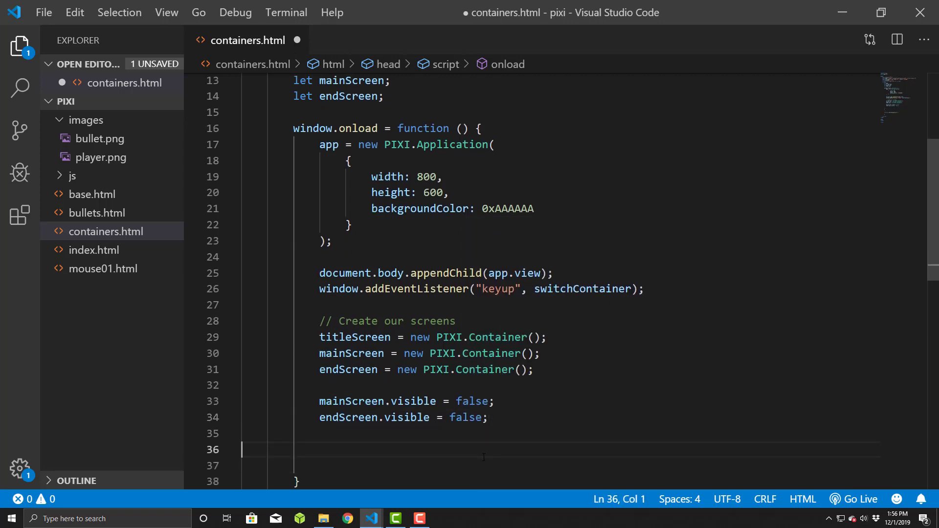
key("Tab")
key("BackSpace")
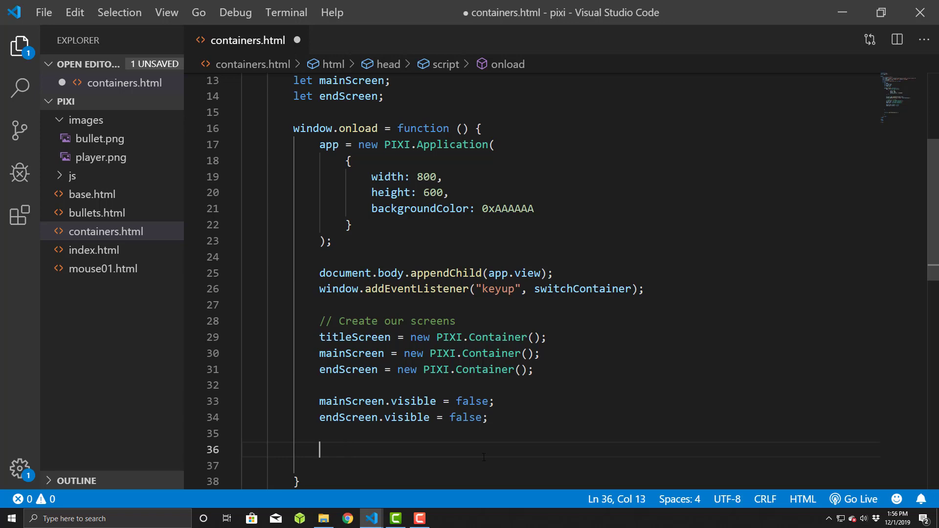
type("app")
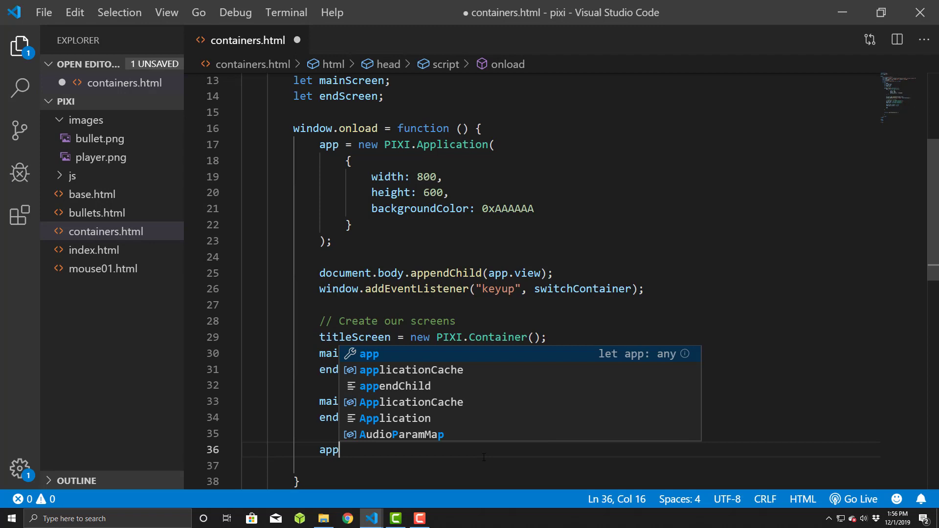
type(".srta")
key("BackSpace")
key("BackSpace")
key("BackSpace")
type("t")
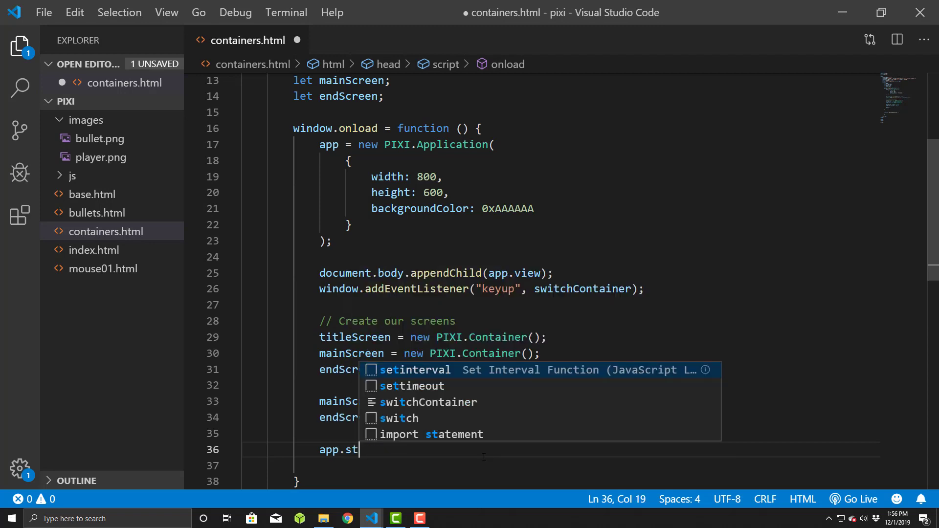
type("age.addChild")
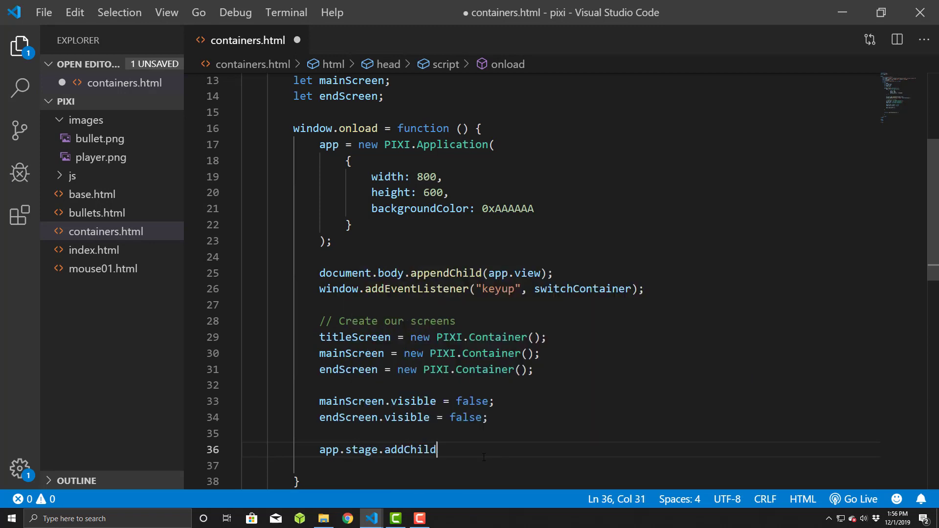
type("(title")
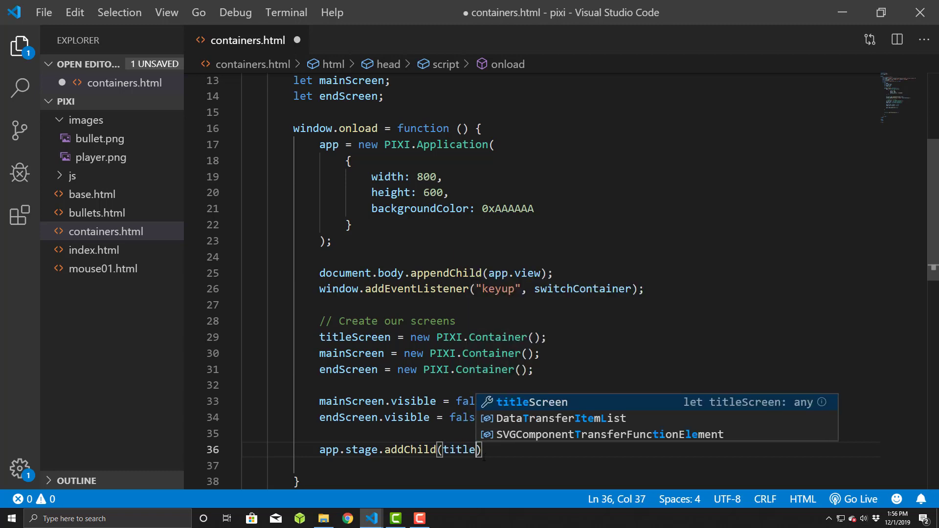
type("Screen);")
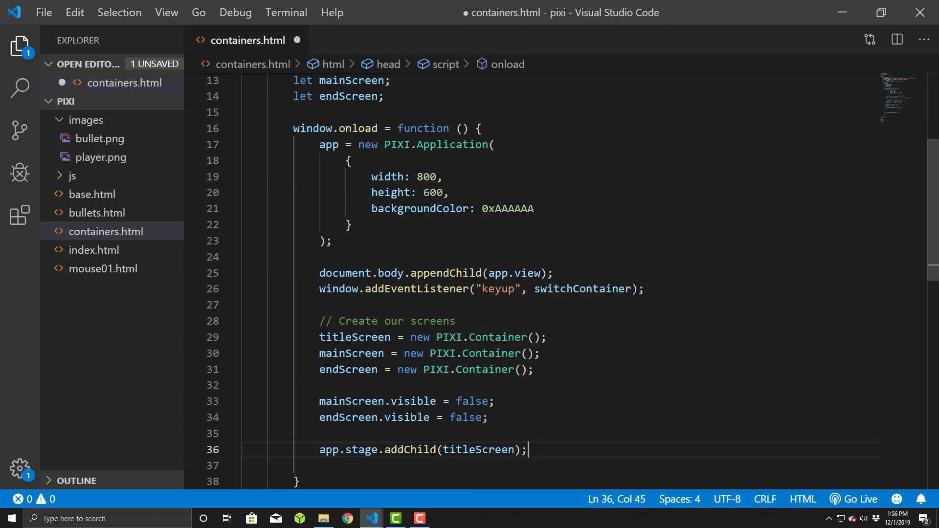
Duplicate the addChild line twice, changing the copies to mainScreen and endScreen.
left_click_drag(320, 450, 533, 450)
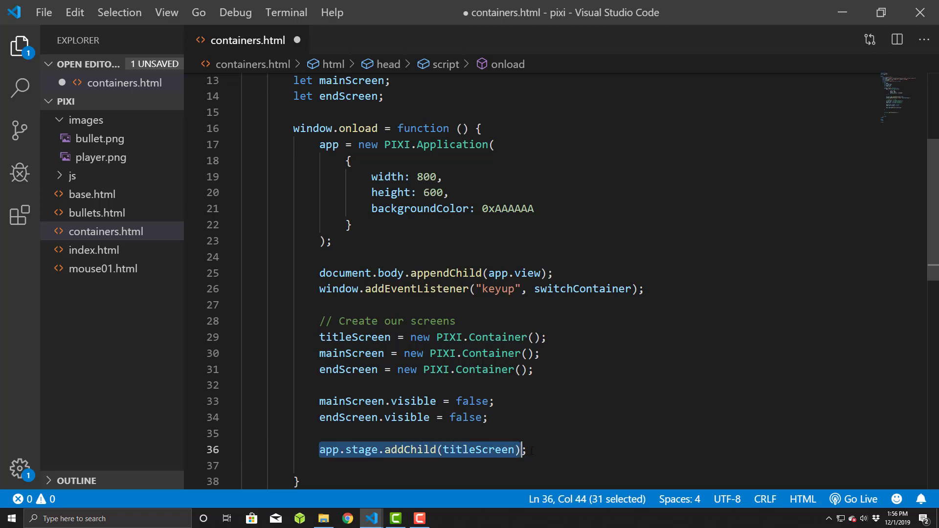
key("ctrl+c")
left_click(531, 450)
key("Return")
key("ctrl+v")
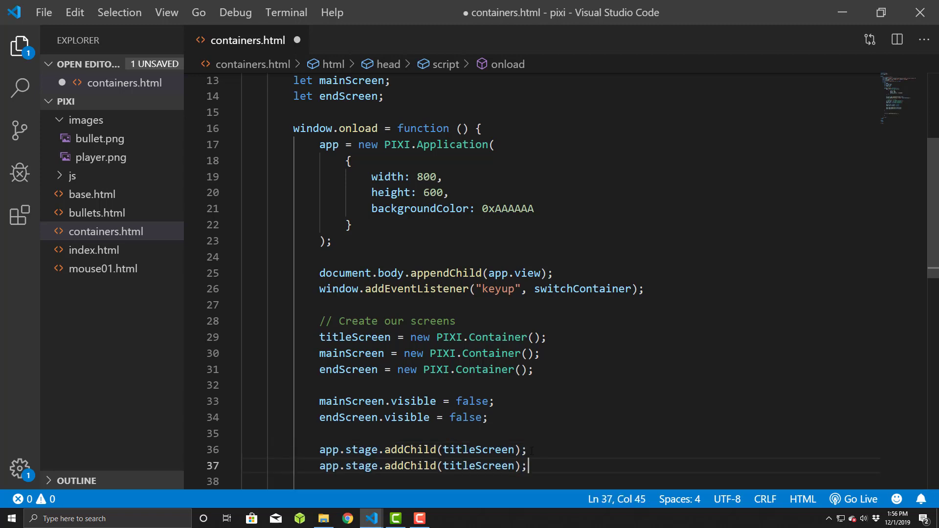
key("ctrl+v")
left_click(528, 465)
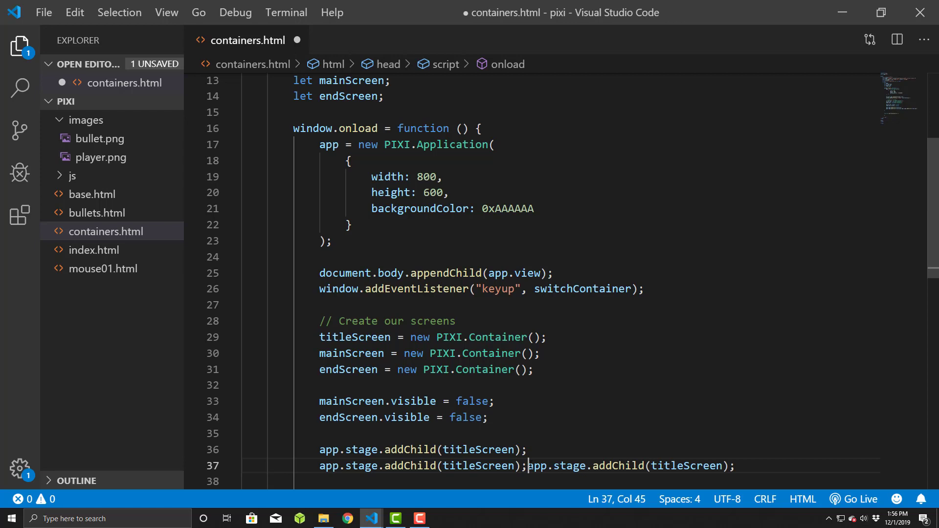
key("Return")
left_click(475, 450)
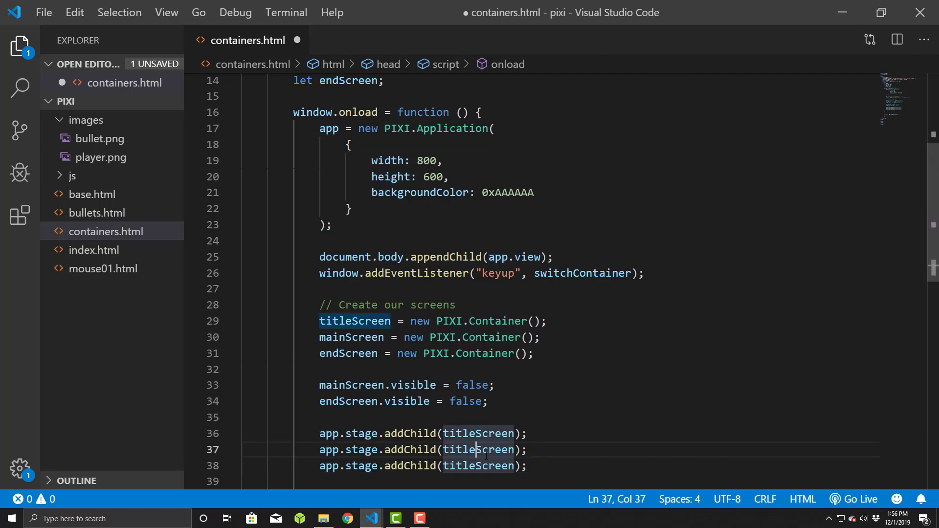
key("BackSpace")
key("BackSpace")
key("BackSpace")
key("BackSpace")
key("BackSpace")
type("main")
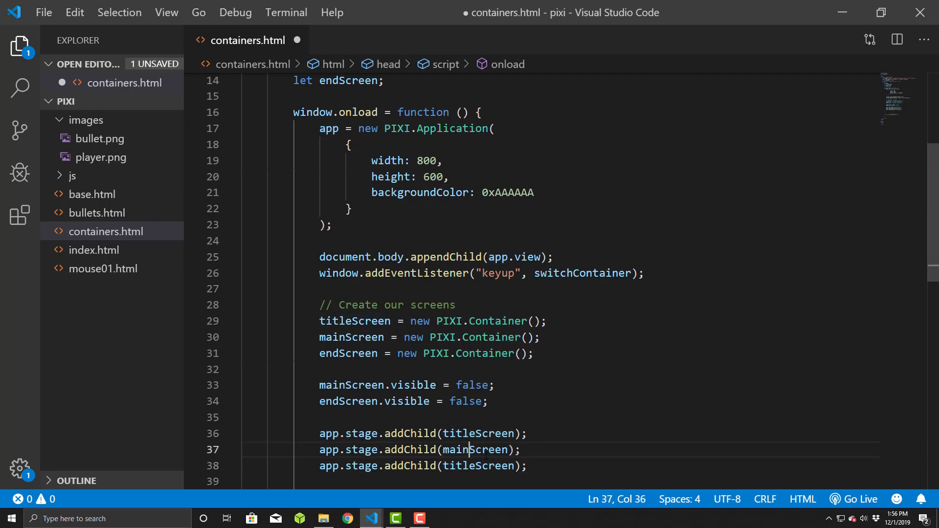
left_click(475, 465)
key("BackSpace")
key("BackSpace")
key("BackSpace")
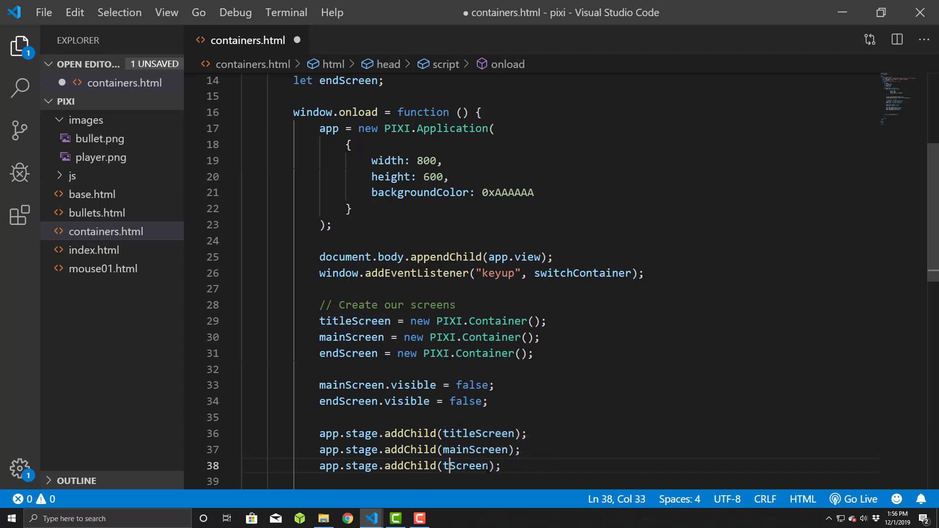
type("end")
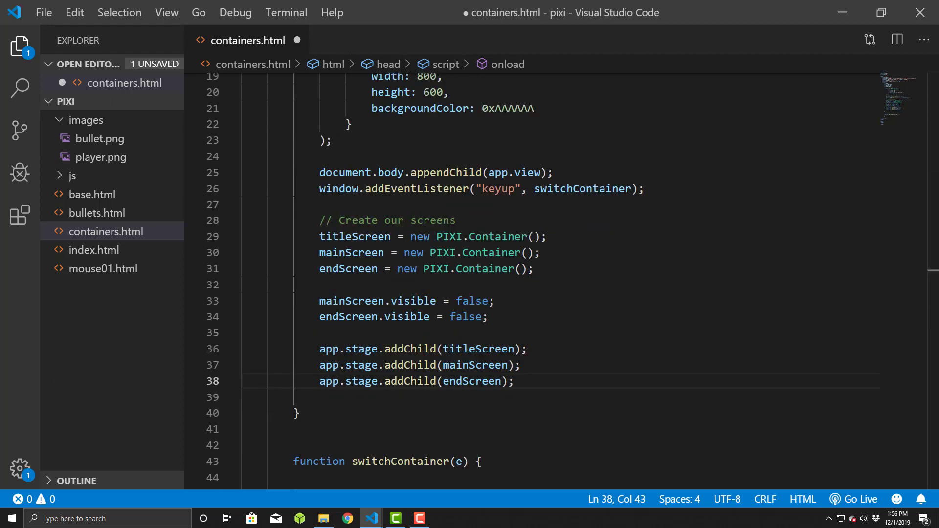
Add a '// setup title screen' comment below the stage statements.
left_click(483, 396)
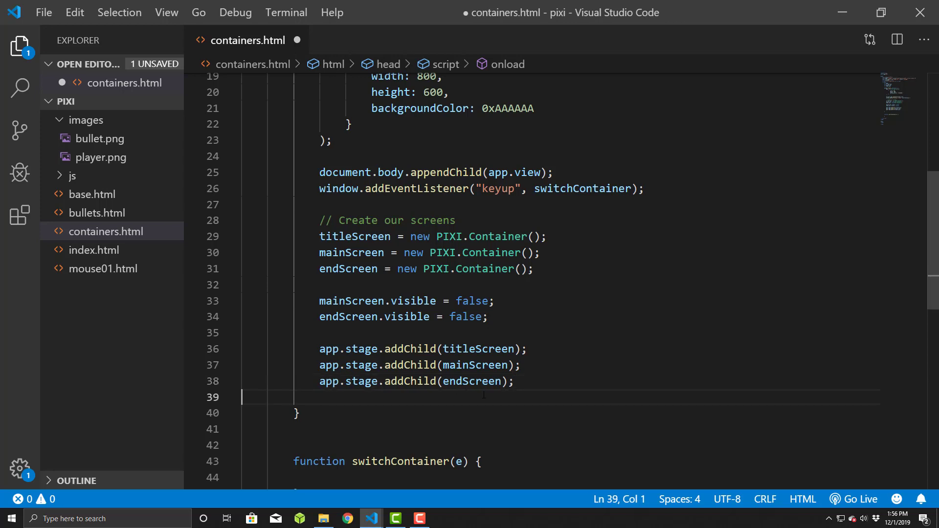
key("Return")
key("Return")
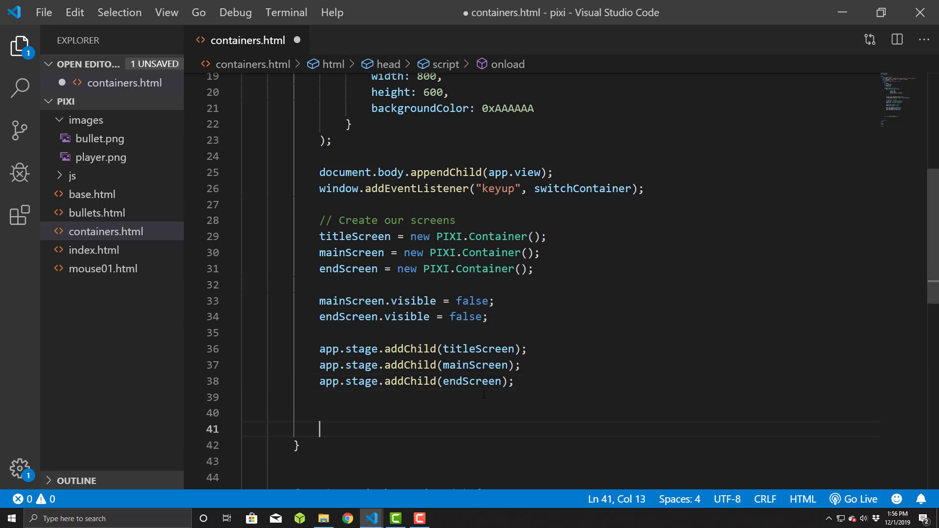
key("Up")
scroll(493, 397, "down", 1)
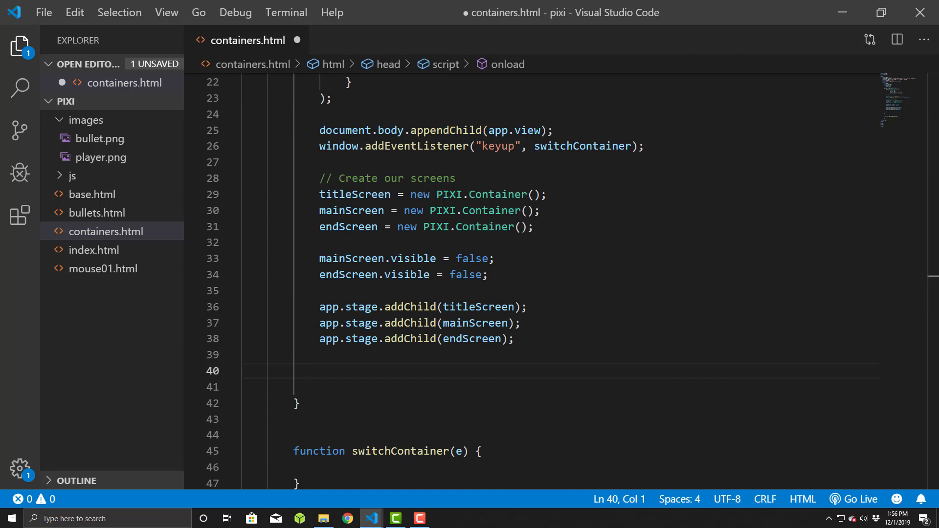
left_click(358, 372)
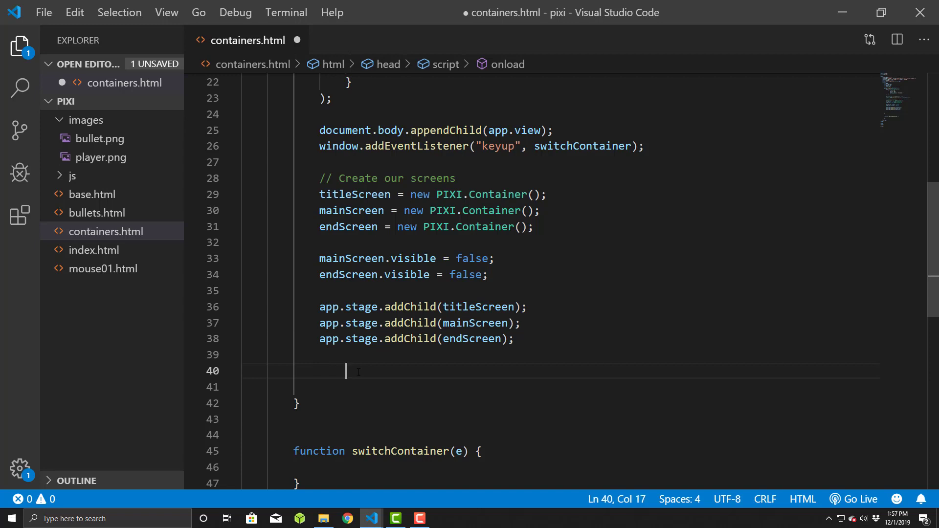
key("BackSpace")
type("// ")
type("setup ")
type("tti")
key("BackSpace")
type("tle screen")
key("Return")
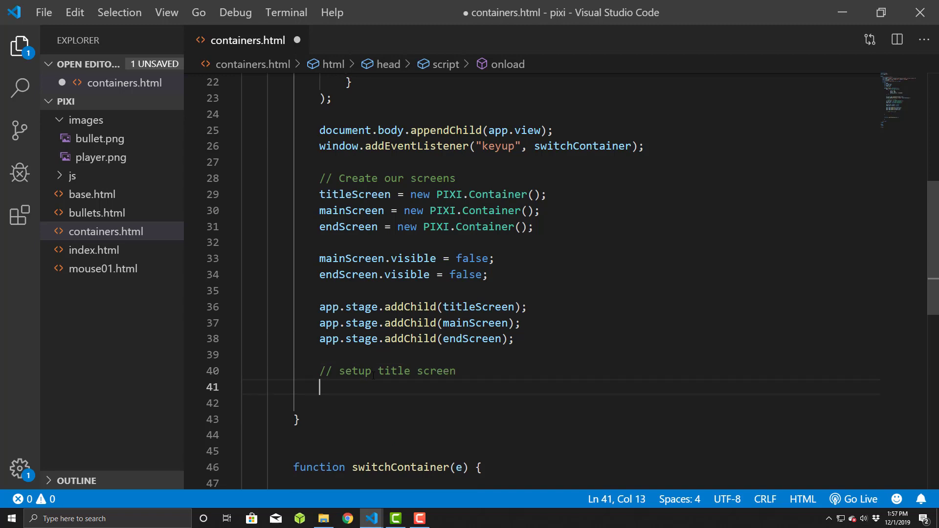
type("let ")
type("redRect")
Create redRect filled 0xFF0000, drawRect(0,0,app.view.width, app.view.height), and add it to titleScreen.
key("BackSpace")
type("t = ne")
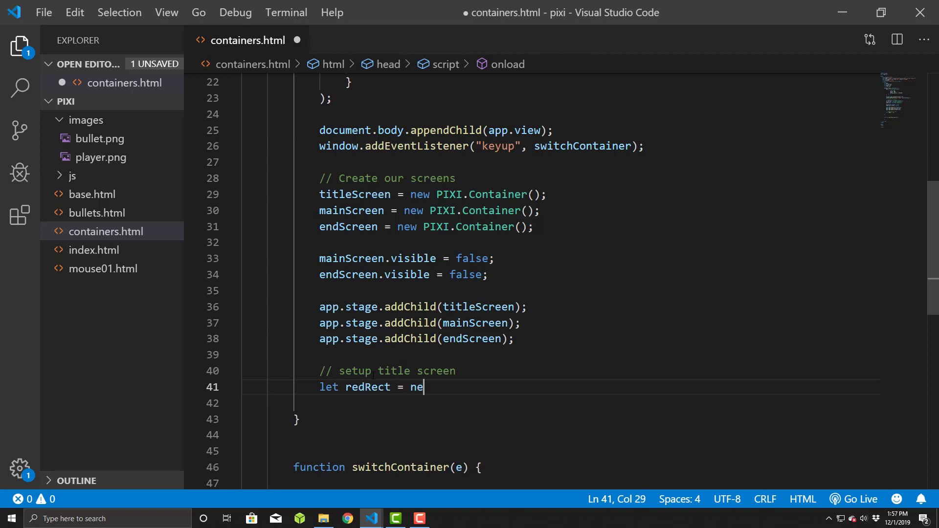
type("w PIXI.Graphi")
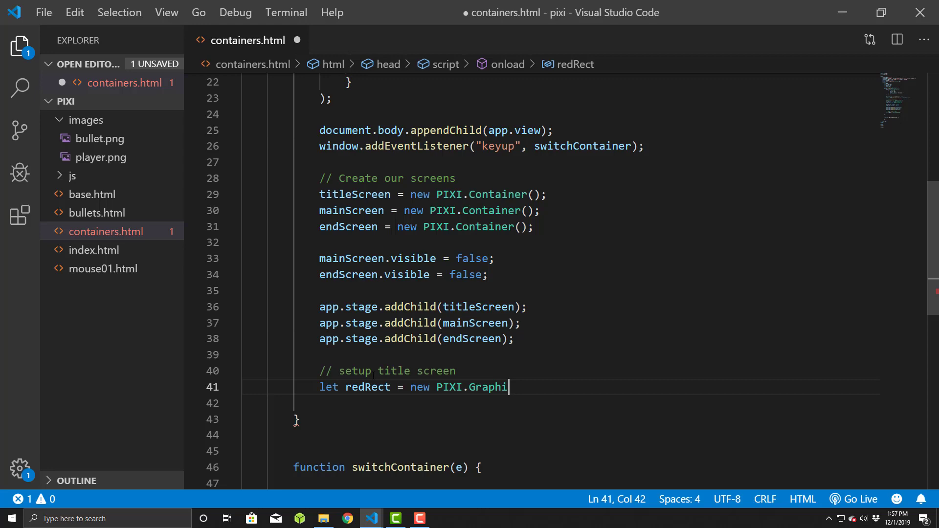
type("cs();")
key("Return")
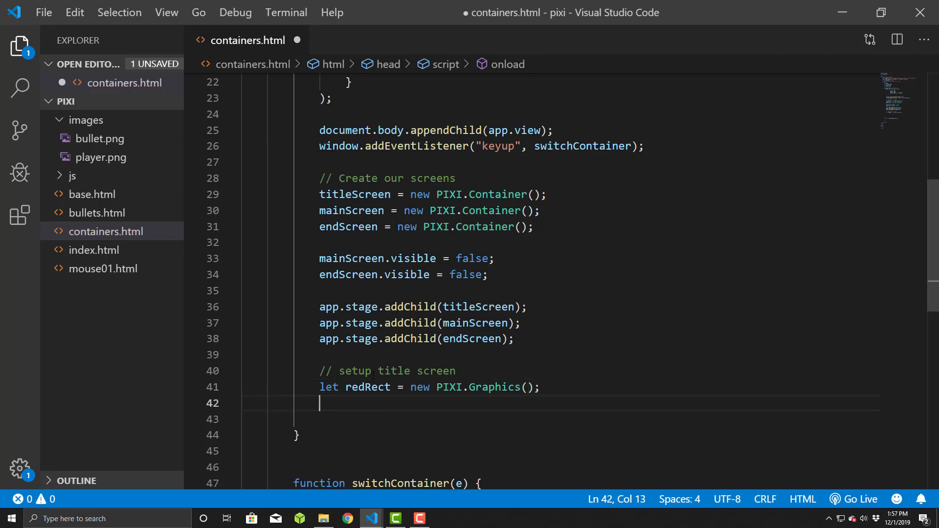
type("redRect.")
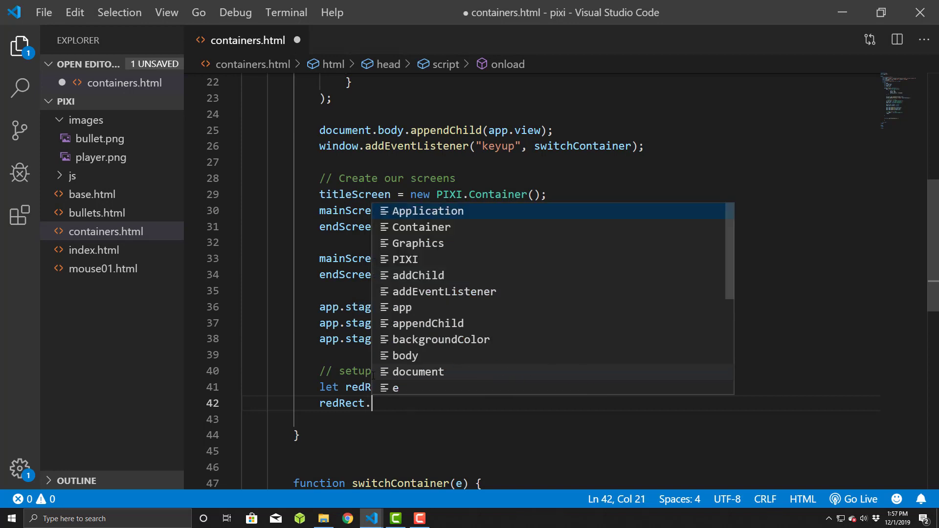
type("beginFi")
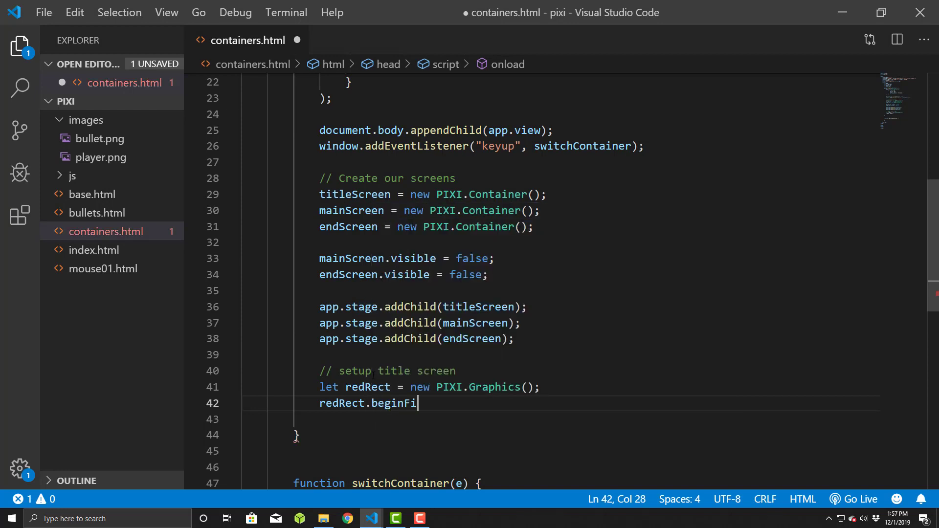
type("ll(")
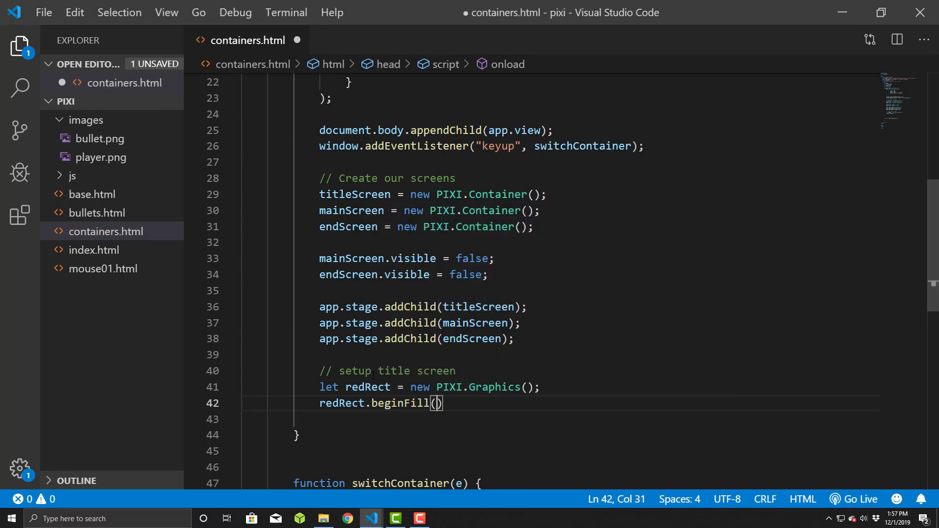
type("0x")
type("FF0000);")
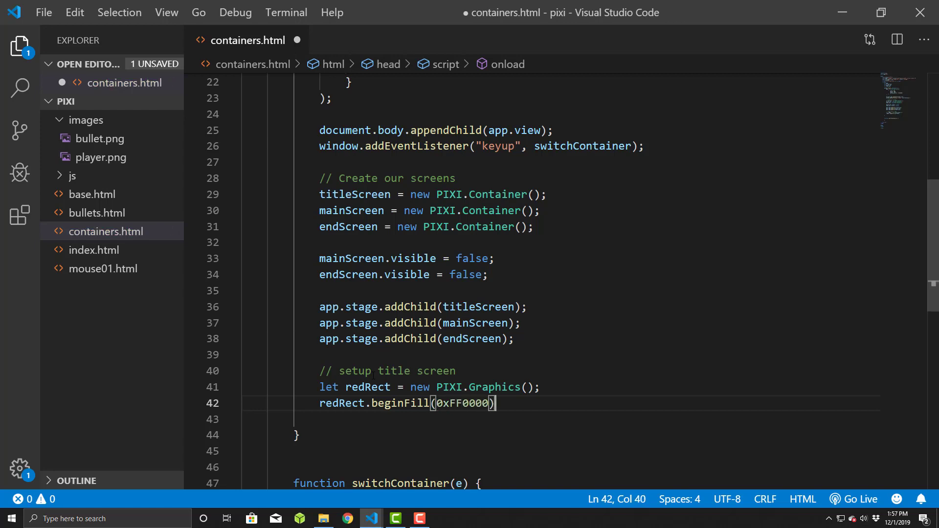
key("Return")
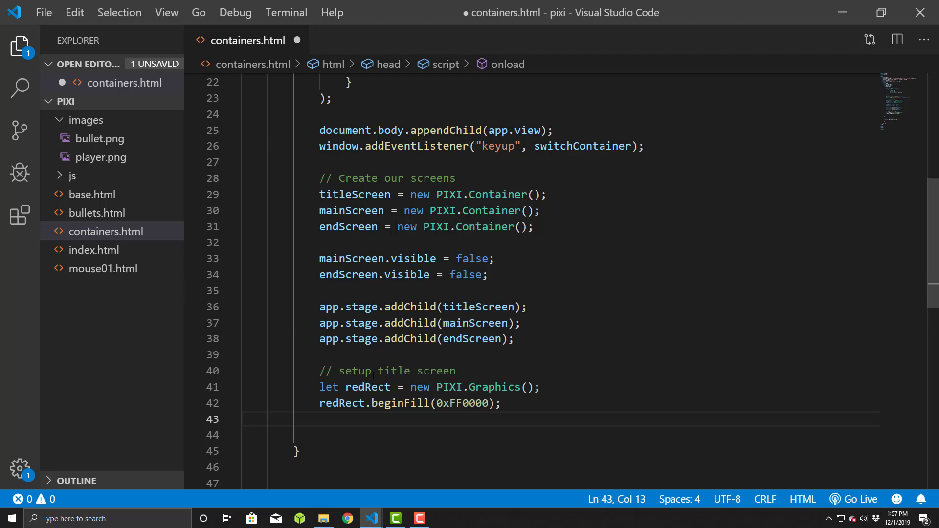
type("redRect")
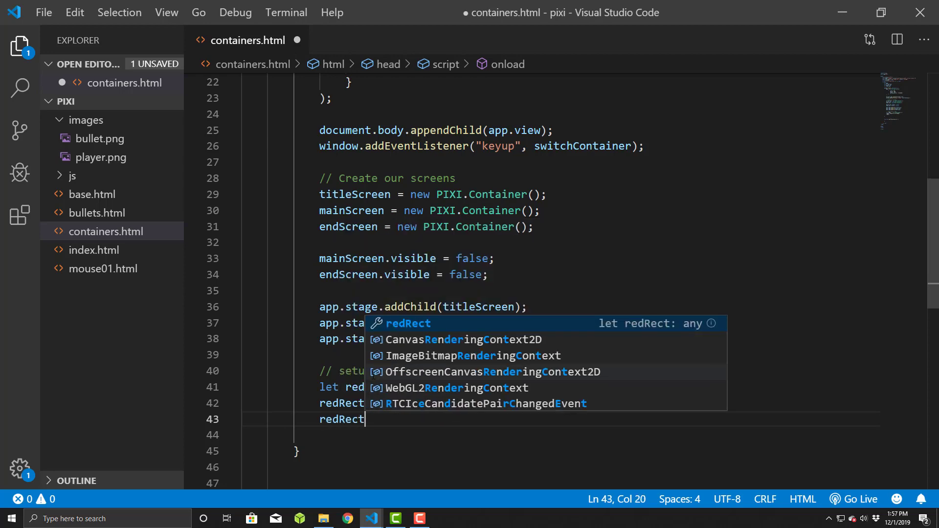
type(".draw")
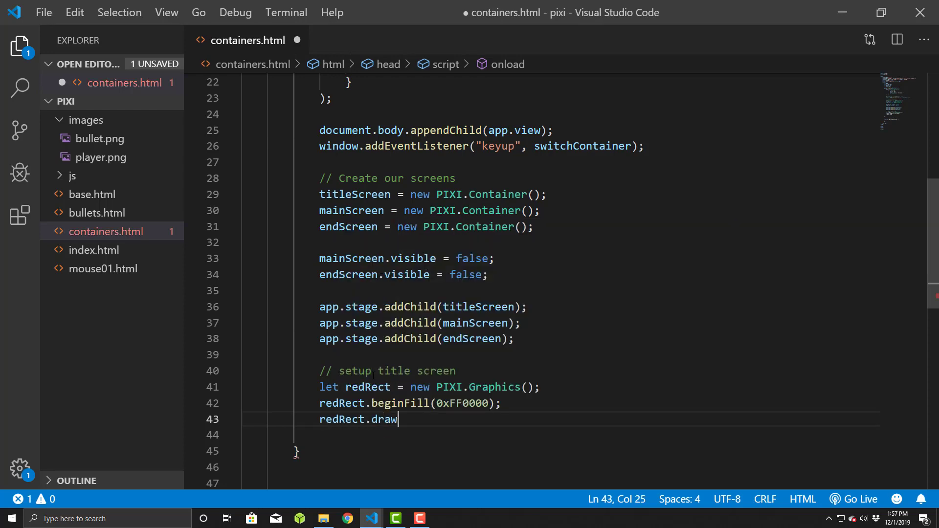
type("Rect(")
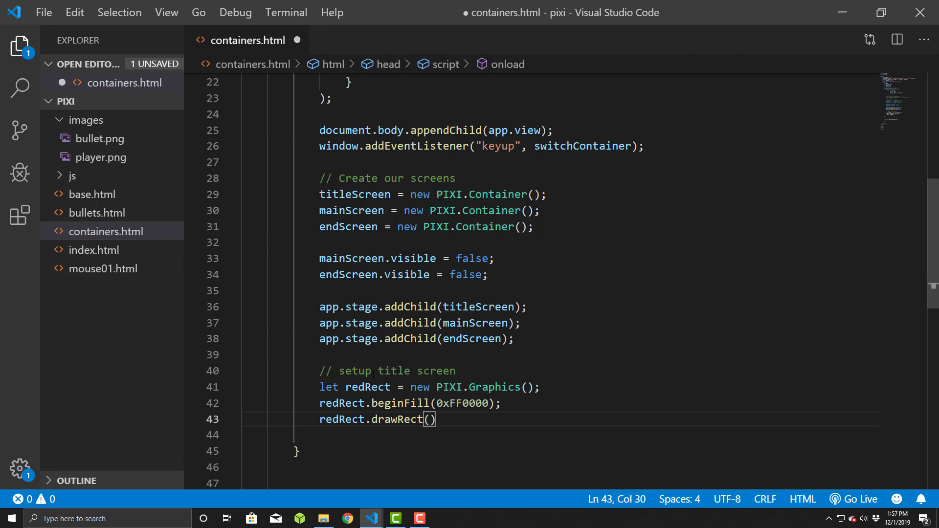
type("0,0,app.")
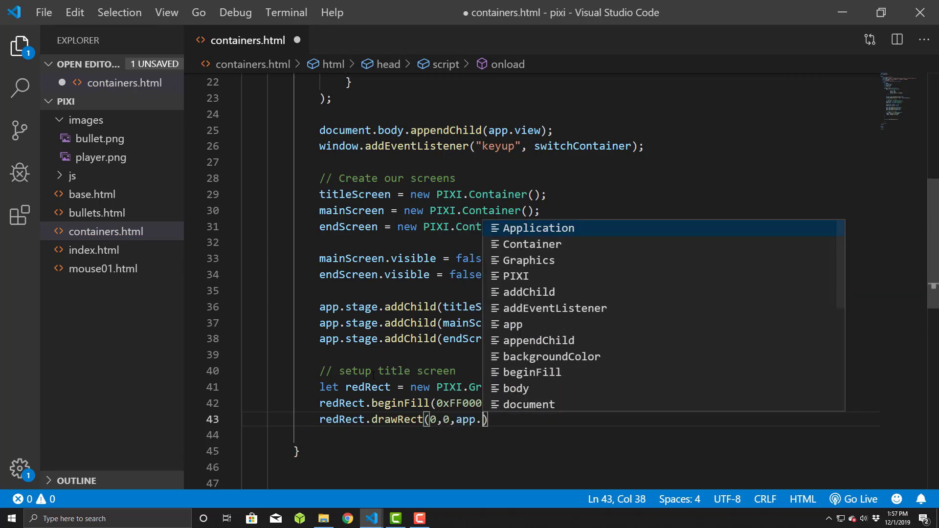
type("view.widt")
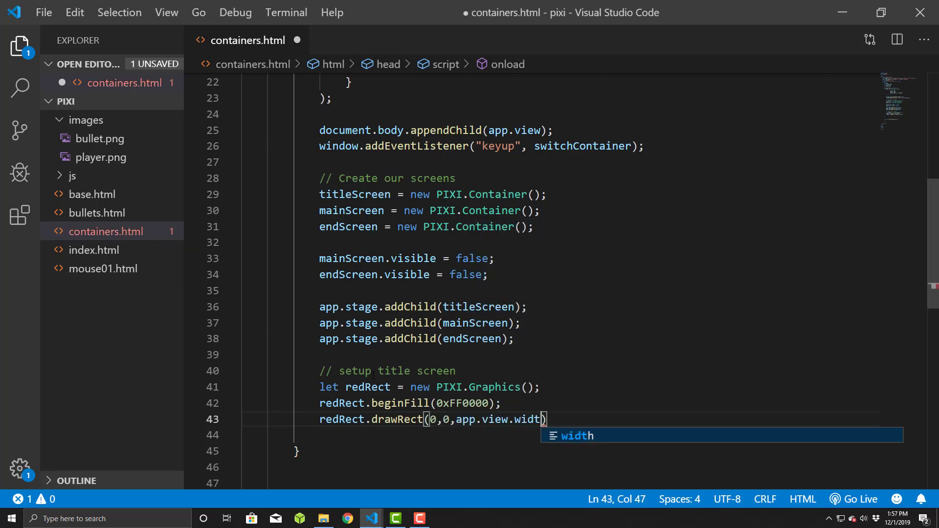
type("h, app.vb")
key("BackSpace")
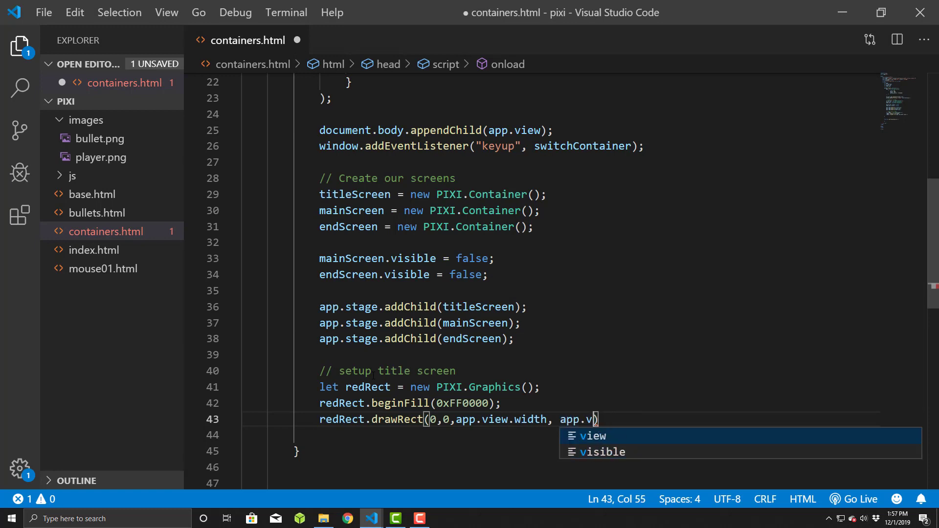
type("iew.height)")
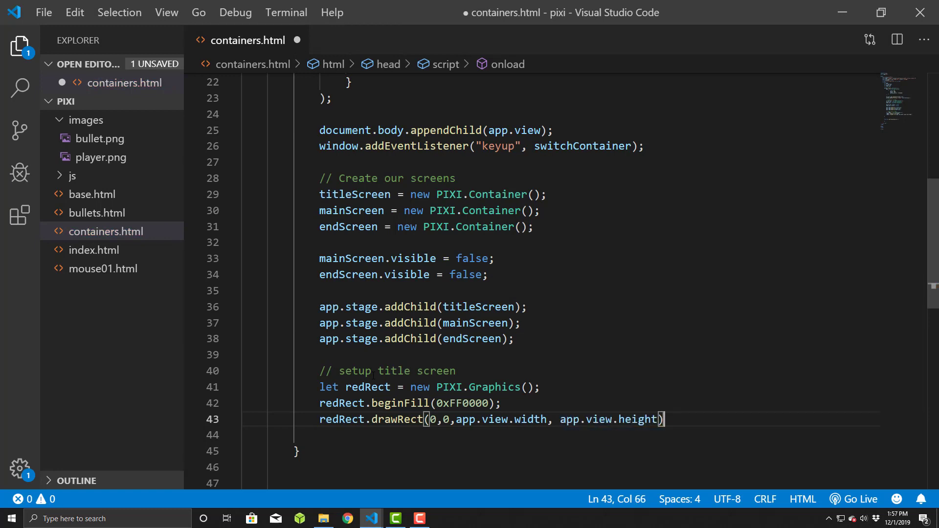
type(";")
key("Return")
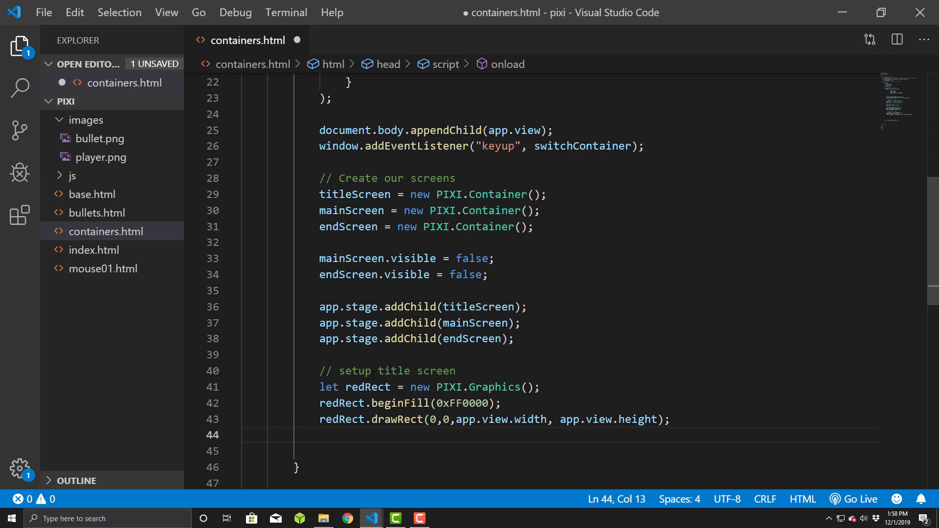
type("tt")
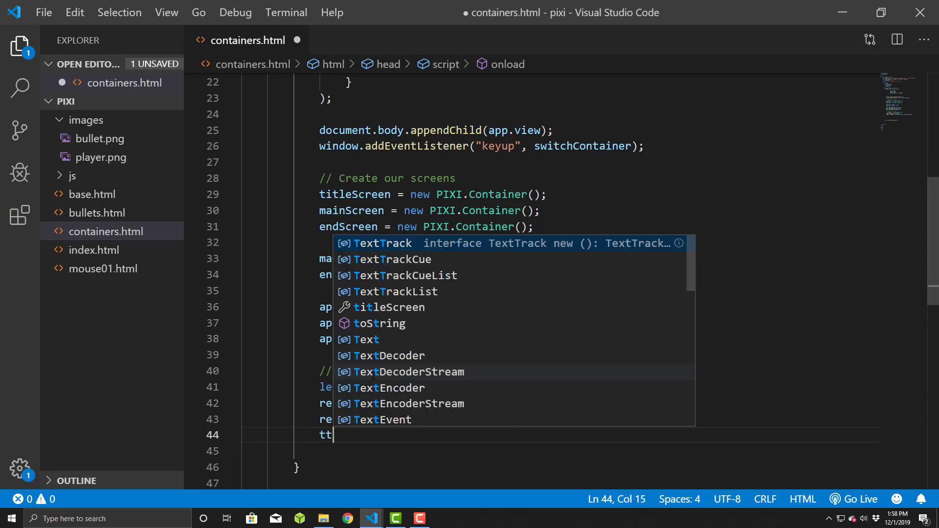
type("itleScre")
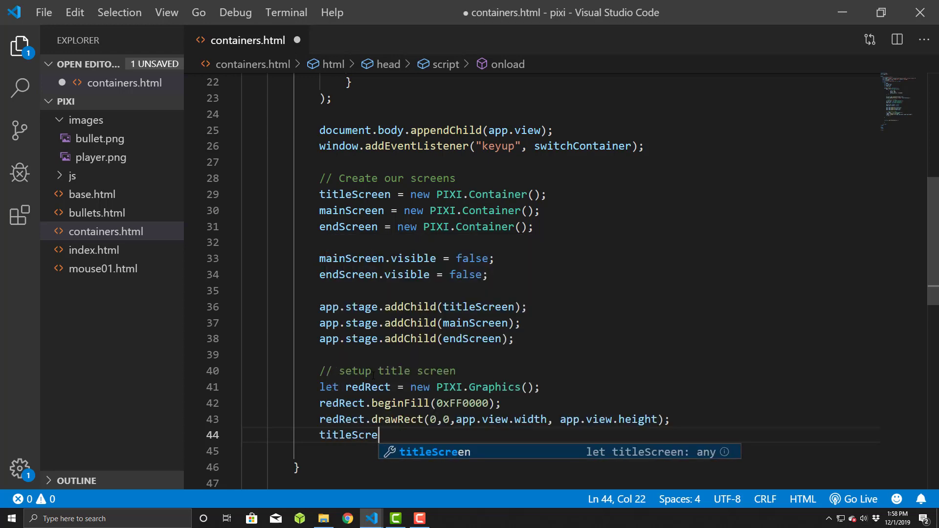
type("en.addChild")
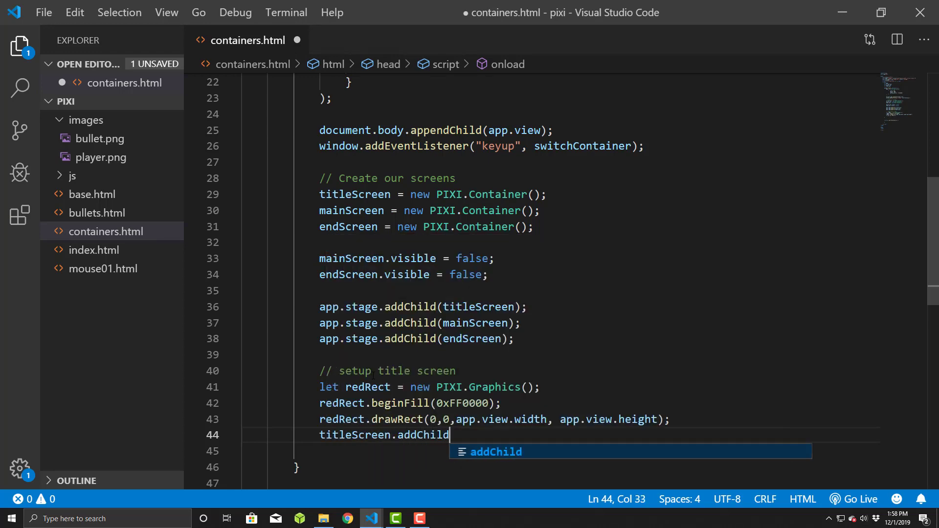
type("(redRect)")
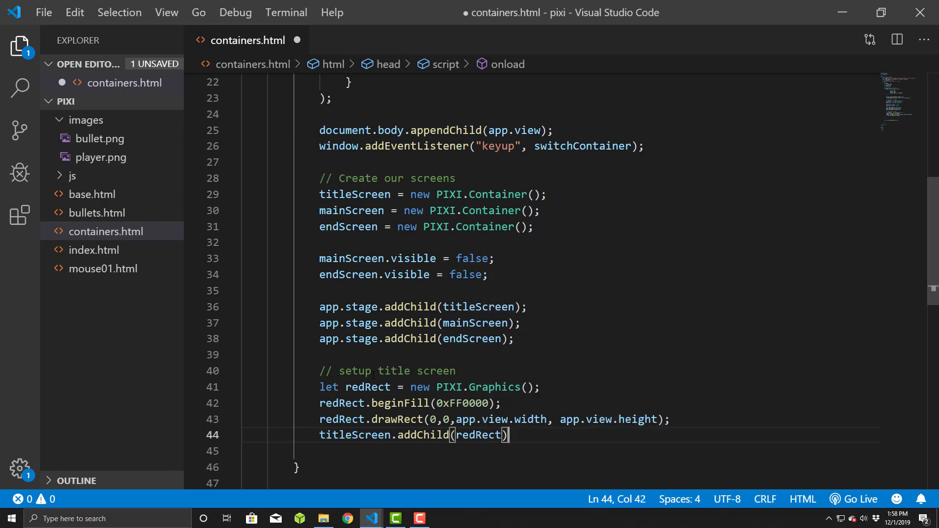
type(";")
Add '// setup main screen' and '// setup end screen' comments separated by blank lines.
key("Return")
key("Return")
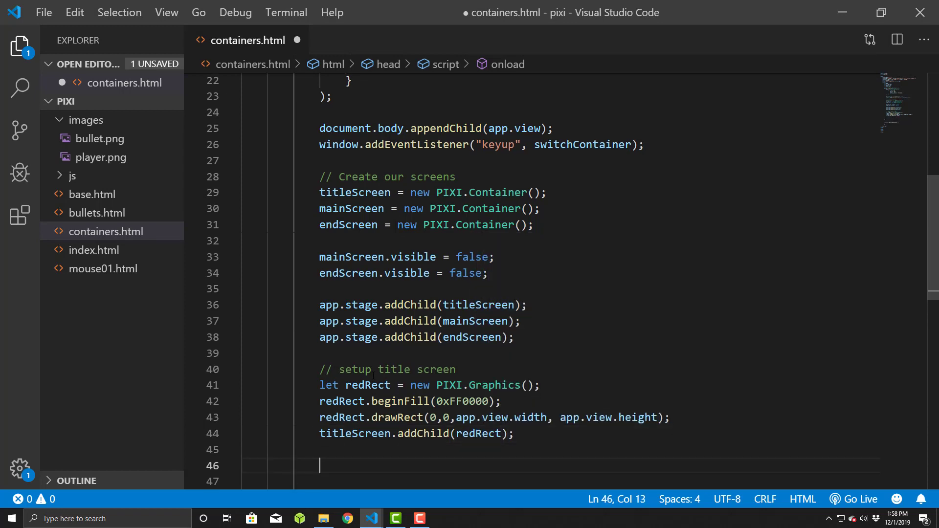
key("Return")
key("Return")
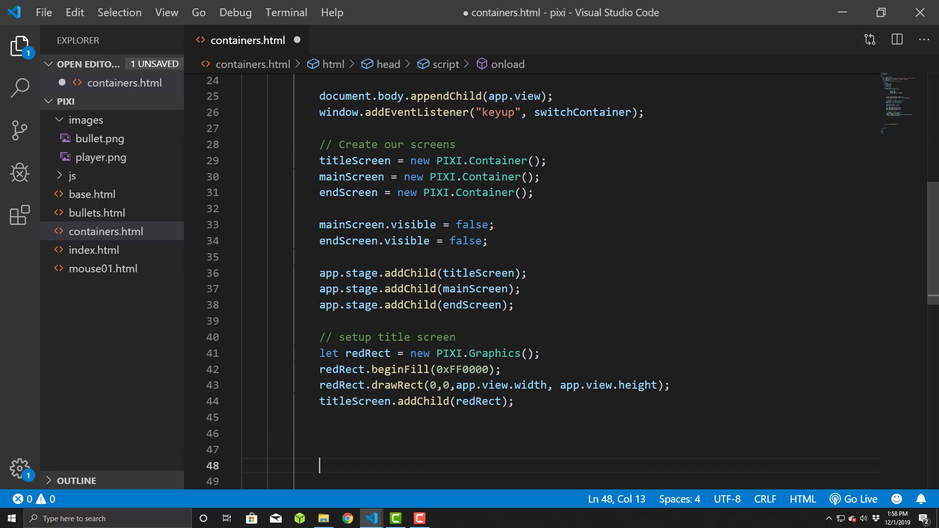
type("// set")
type("up main ")
type("screen")
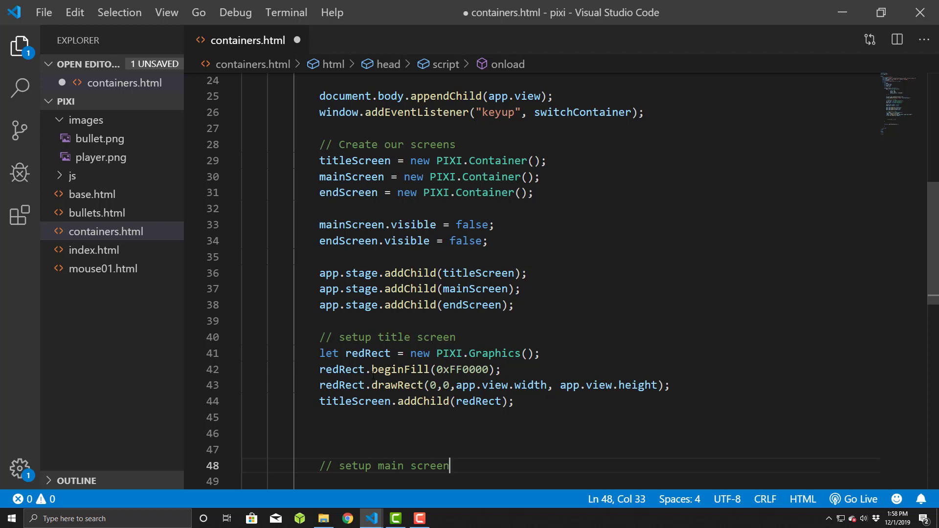
key("Return")
key("Return")
key("Return")
key("Return")
type("/./")
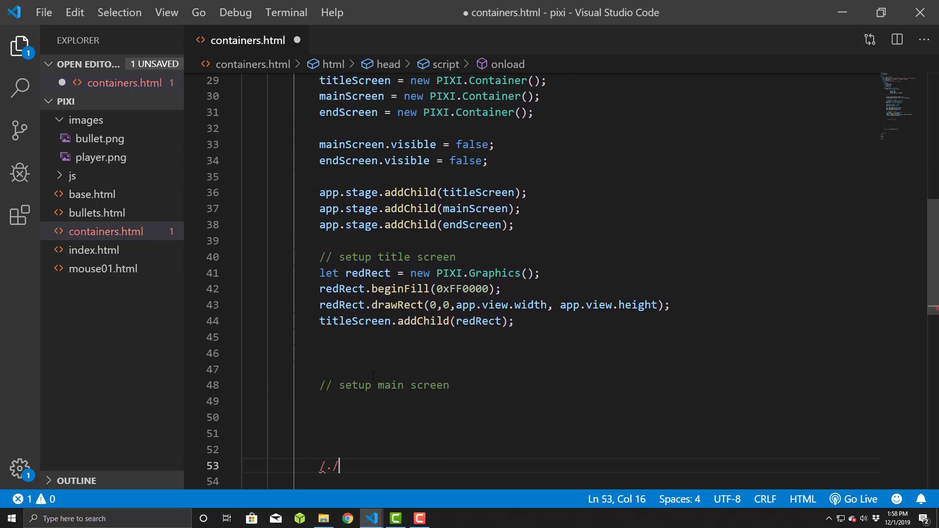
key("BackSpace")
key("BackSpace")
type("/ set")
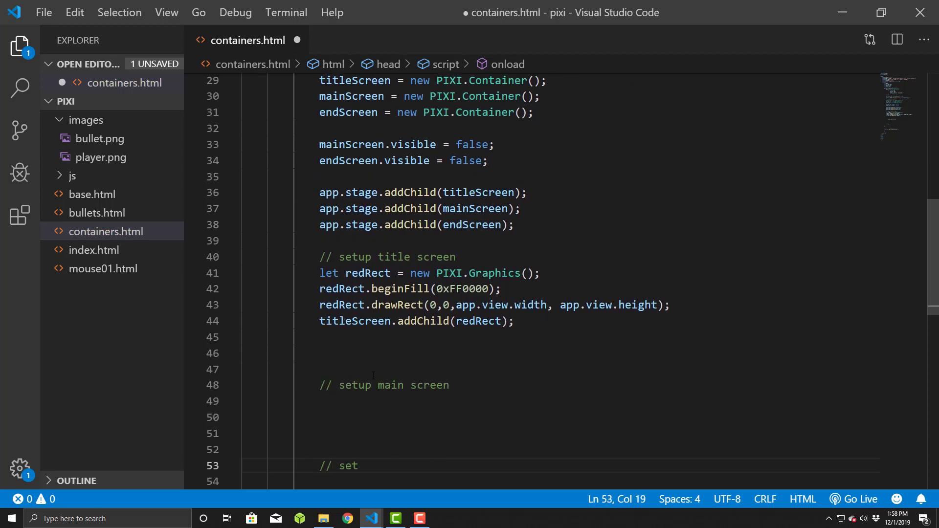
type("up end screen")
Paste the four redRect lines under both the main screen and end screen comments.
left_click_drag(320, 272, 564, 315)
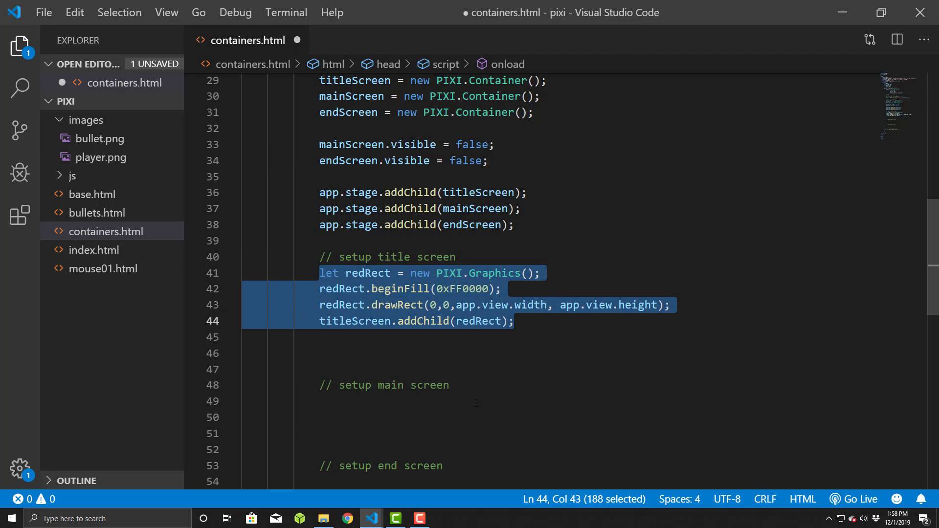
left_click(442, 401)
type("let redRect = new PIXI.Graphics();             redRect.beginFill(0xFF0000);             redRect.drawRect(0,0,app.view.width, app.view.height);             titleScreen.addChild(redRect);")
scroll(446, 401, "down", 3)
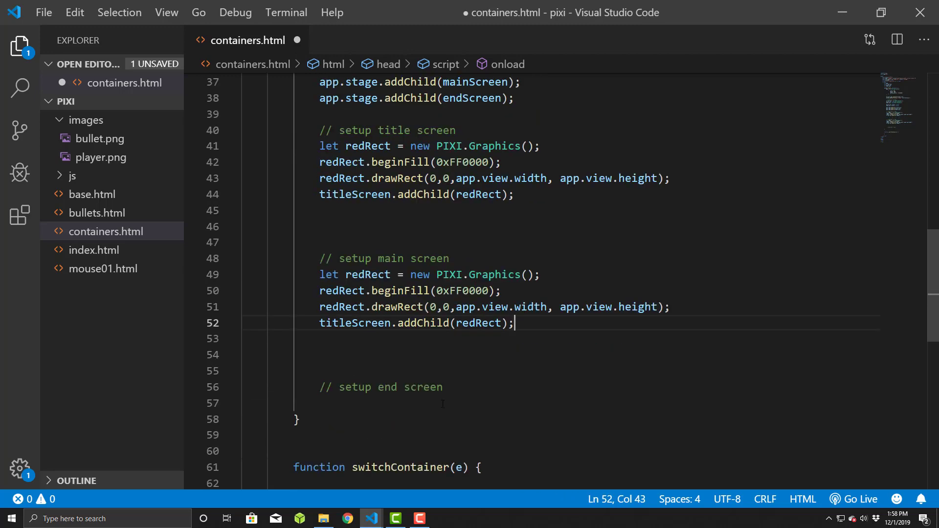
left_click(249, 402)
type("let redRect = new PIXI.Graphics();             redRect.beginFill(0xFF0000);             redRect.drawRect(0,0,app.view.width, app.view.height);             titleScreen.addChild(redRect);")
key("Return")
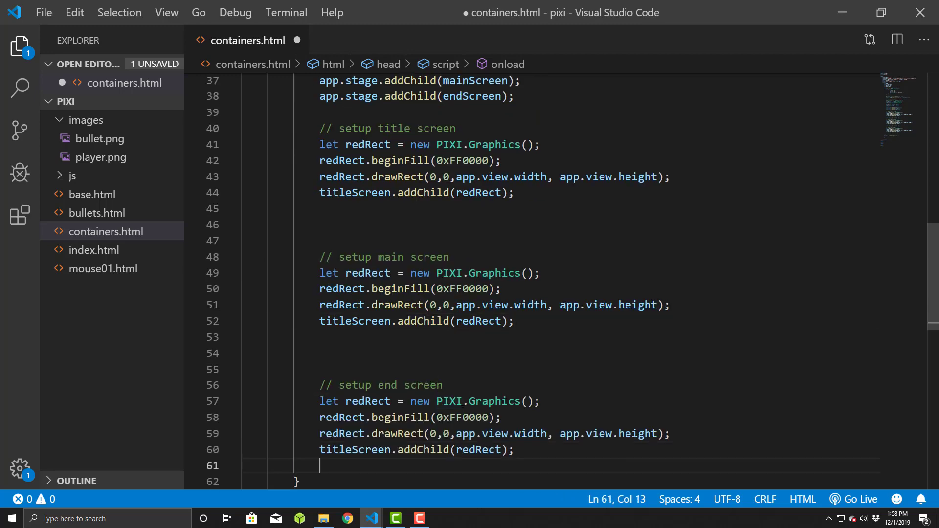
key("Return")
Make the main screen rectangle green (0x00FF00) and add it to mainScreen.
double_click(367, 257)
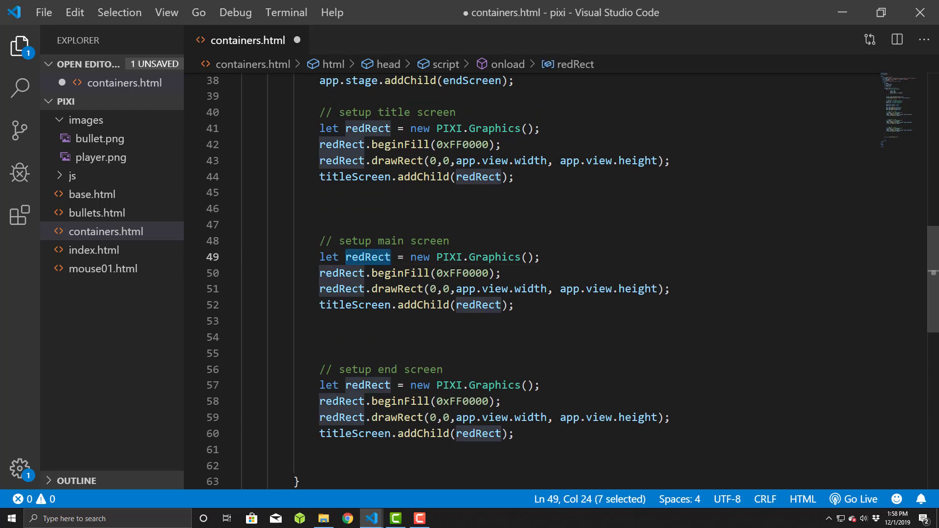
key("ctrl+d")
key("ctrl+d")
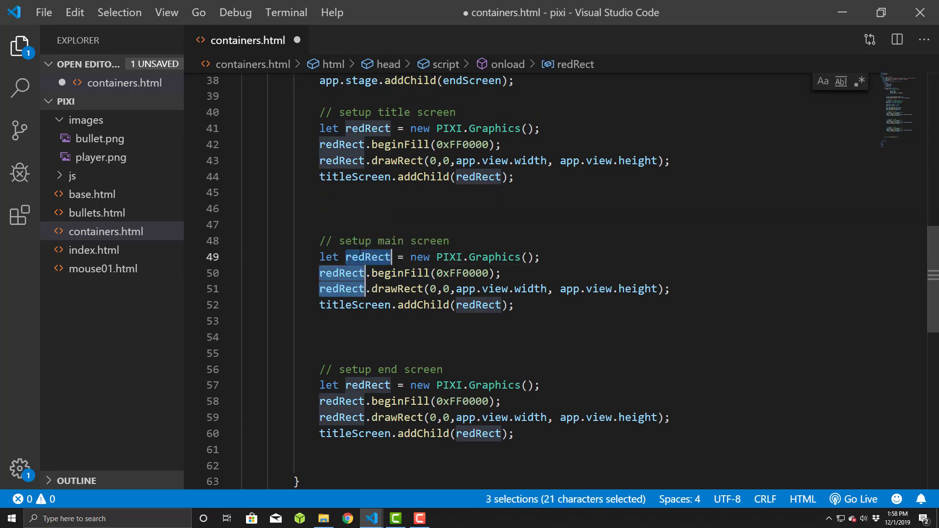
key("ctrl+d")
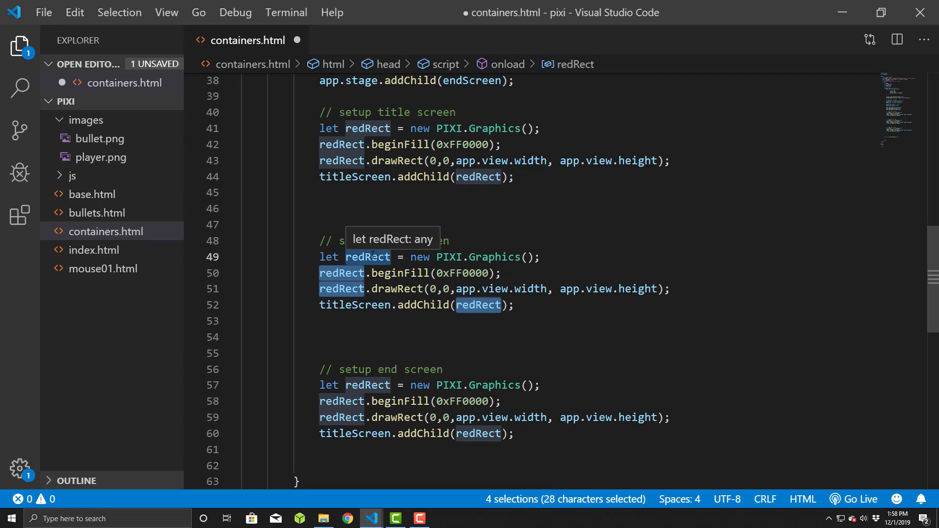
type("greenRe")
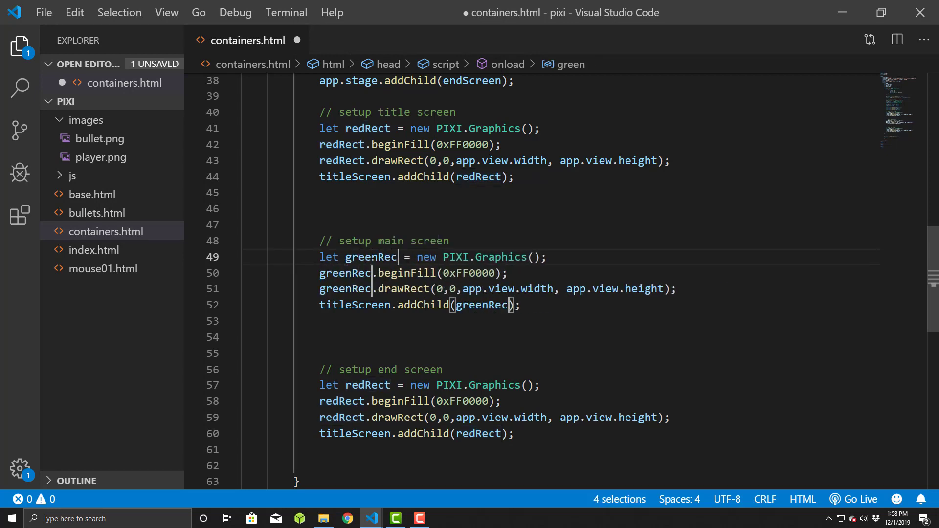
type("ct")
left_click(475, 273)
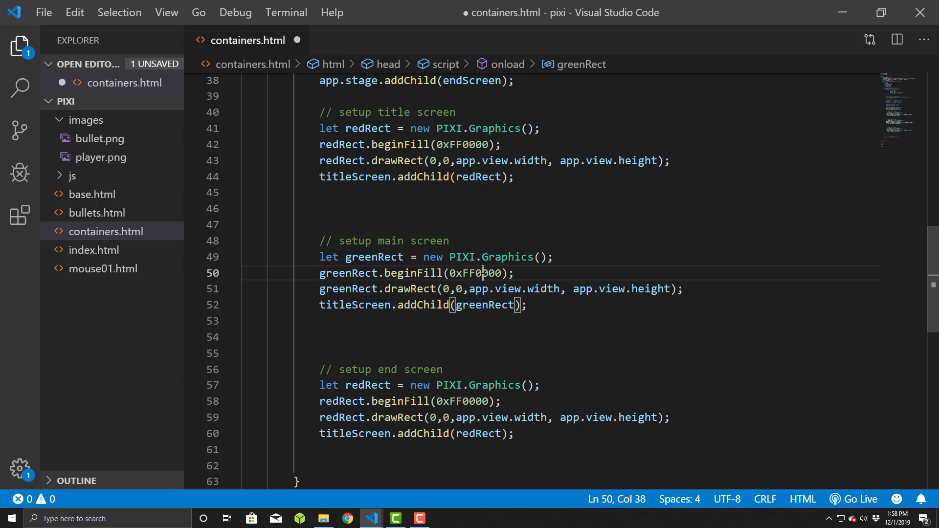
key("BackSpace")
key("BackSpace")
type("00")
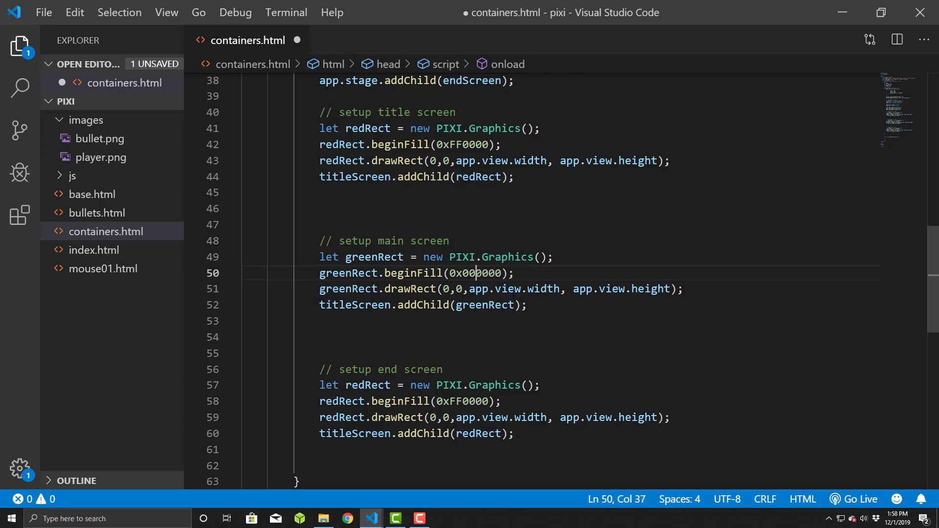
key("Right")
key("Right")
key("shift+Left")
key("shift+Left")
type("FF")
key("Left")
key("Left")
key("Left")
key("Right")
key("Right")
key("Right")
left_click(346, 305)
key("Right")
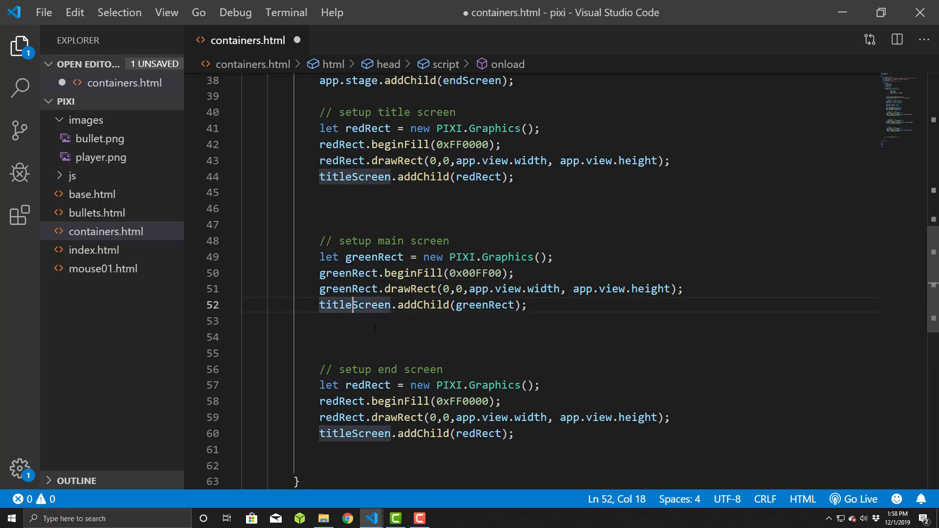
key("BackSpace")
key("BackSpace")
key("BackSpace")
key("BackSpace")
type("main")
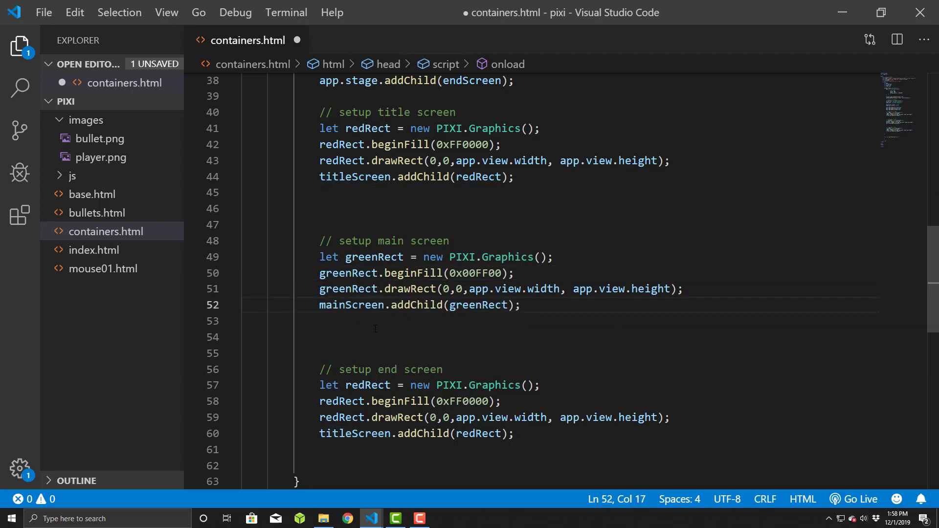
Rename the end screen rectangle to blueRect, fill it 0x0000FF, and add it to endScreen.
left_click(365, 384)
left_click(373, 385)
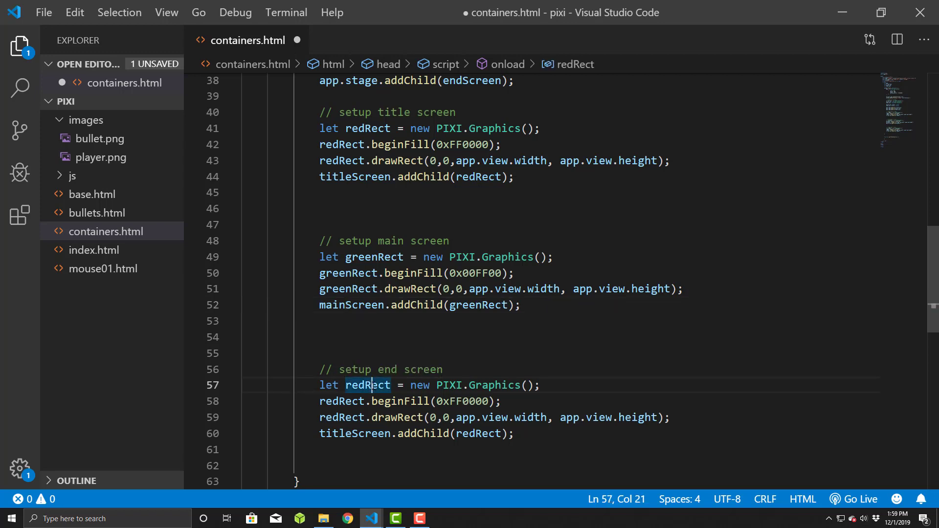
key("ctrl+d")
key("ctrl+d")
key("ctrl+d")
key("ctrl+d")
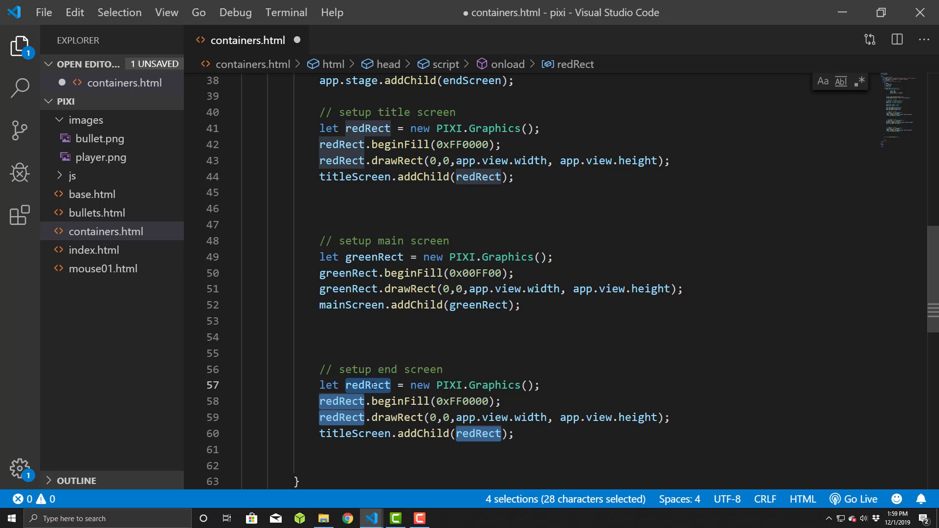
type("bluerect")
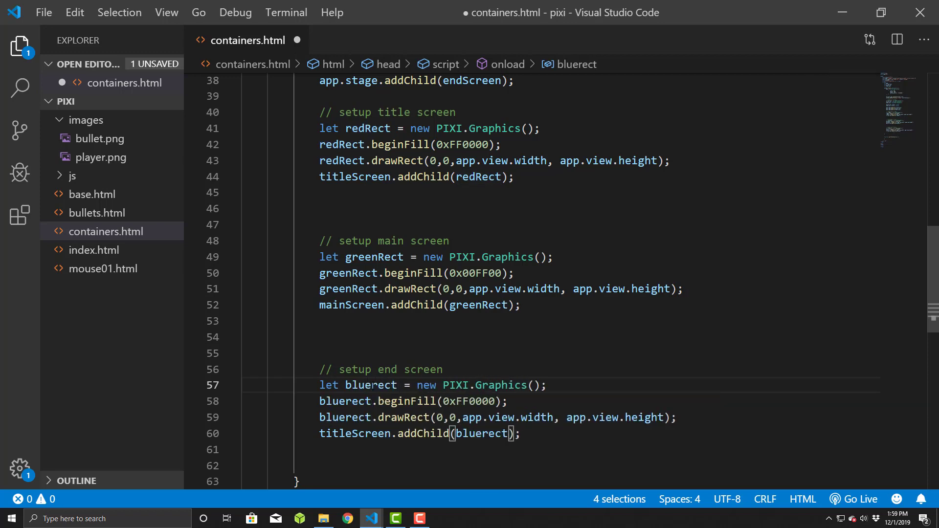
key("BackSpace")
key("BackSpace")
key("BackSpace")
key("BackSpace")
type("Rect")
left_click(476, 401)
key("Left")
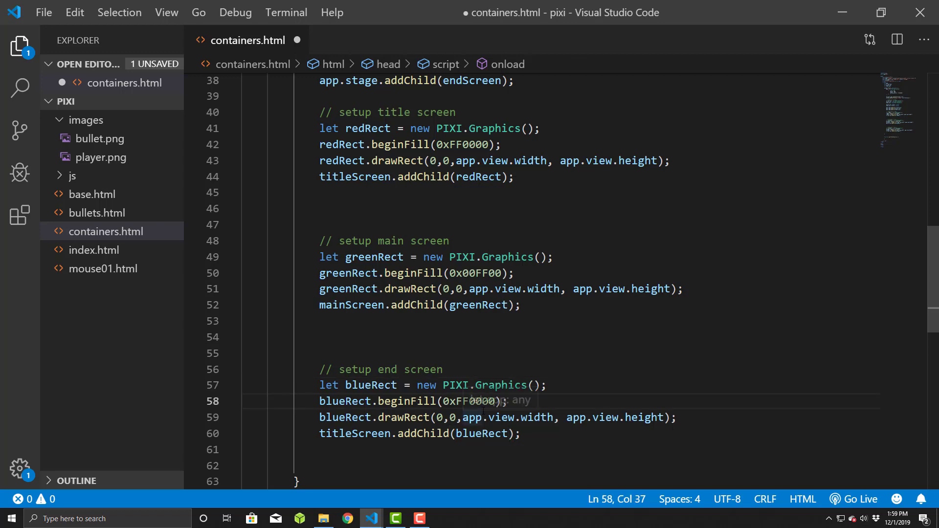
key("BackSpace")
key("BackSpace")
type("00")
key("Right")
key("Right")
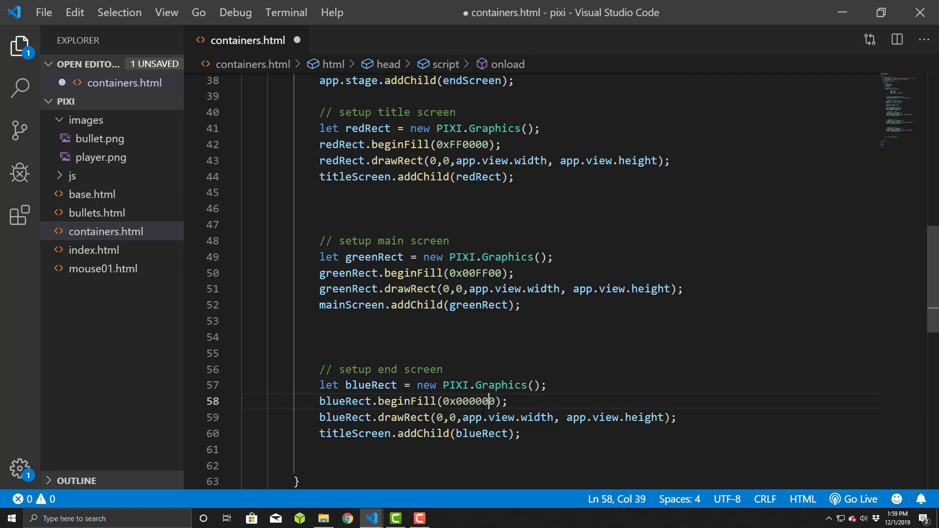
key("shift+Right")
key("shift+Right")
type("FF")
key("Down")
key("Down")
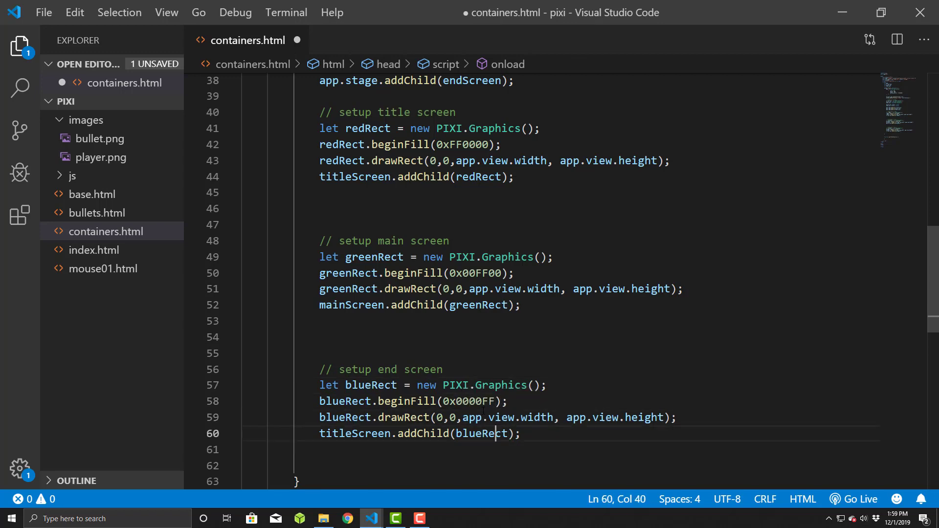
left_click(347, 434)
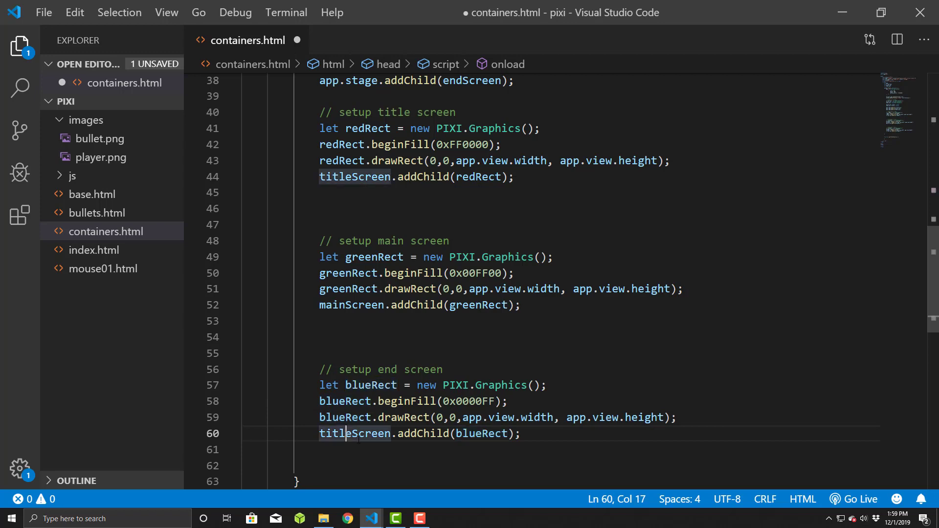
key("Right")
key("BackSpace")
key("BackSpace")
key("BackSpace")
type("end")
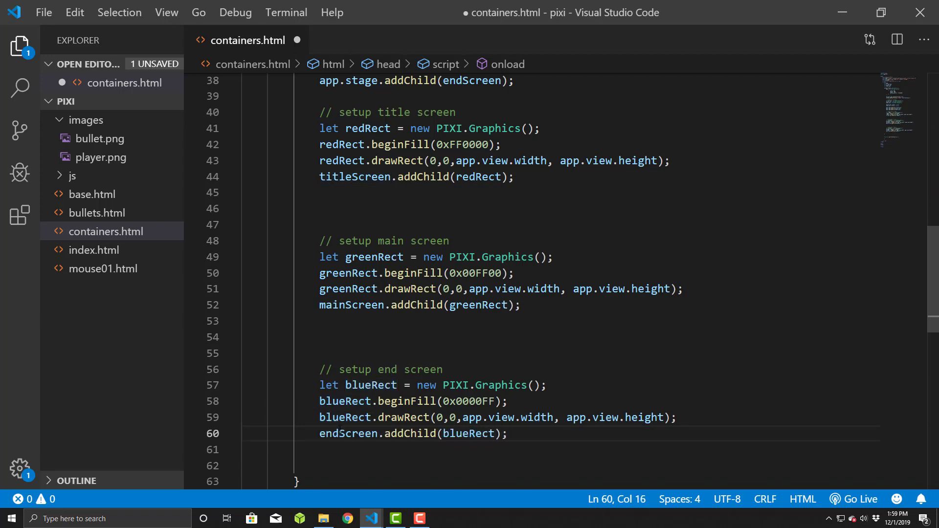
left_click(345, 385)
key("Up")
key("Up")
left_click(378, 204)
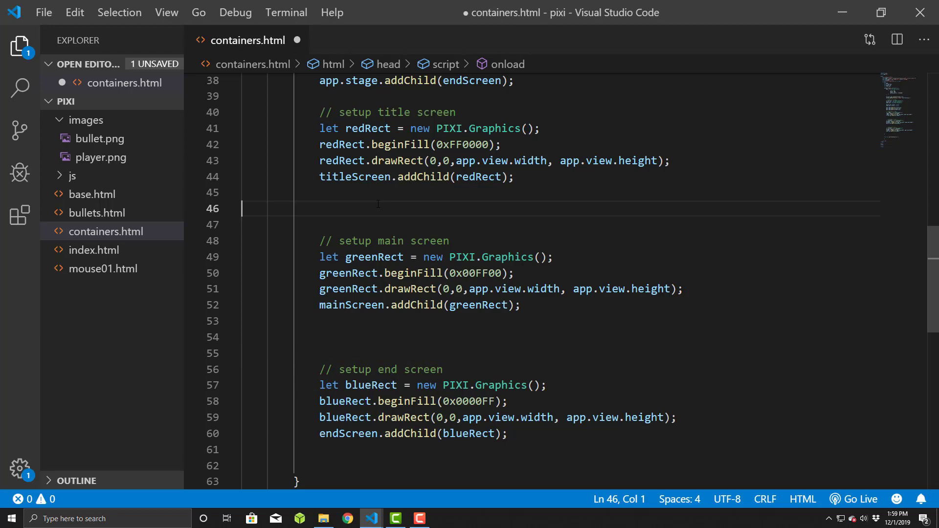
Save containers.html and launch it in the browser with Live Server's Go Live.
key("ctrl+s")
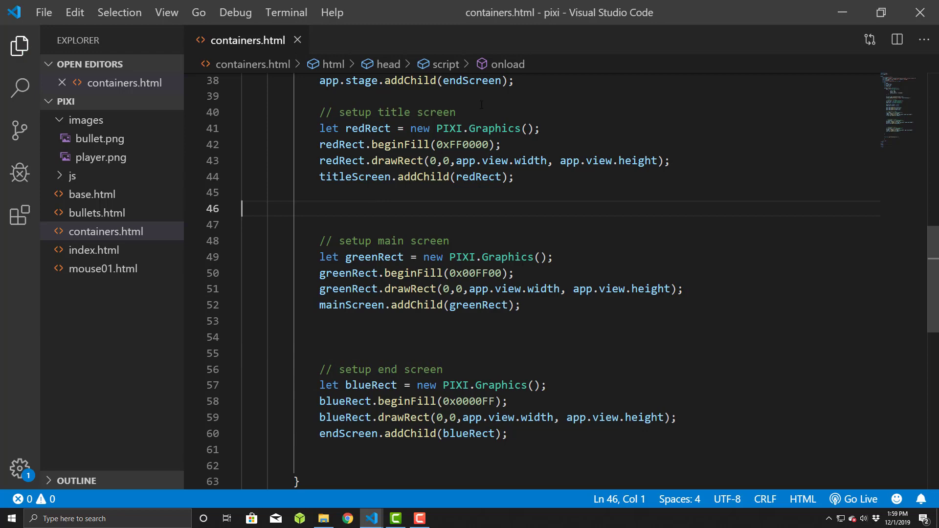
scroll(481, 105, "up", 3)
scroll(535, 279, "down", 1)
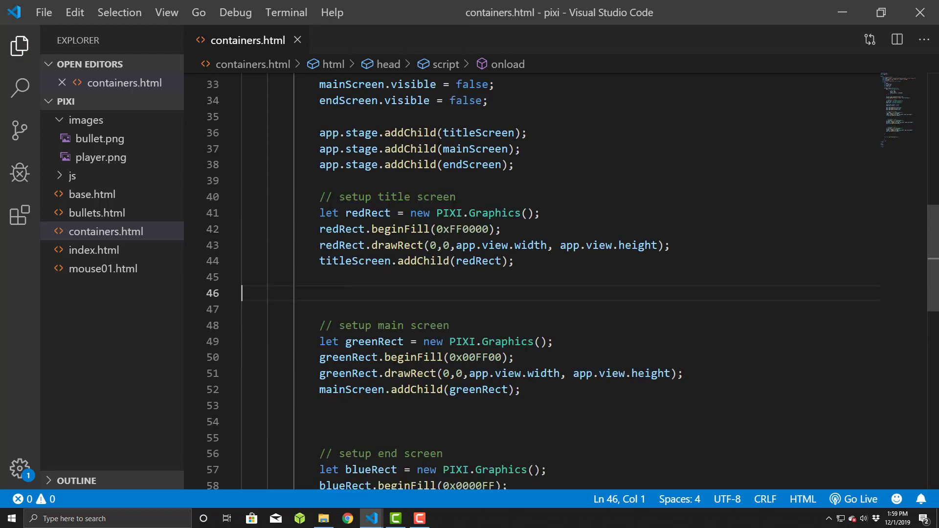
scroll(534, 280, "down", 1)
scroll(399, 218, "down", 1)
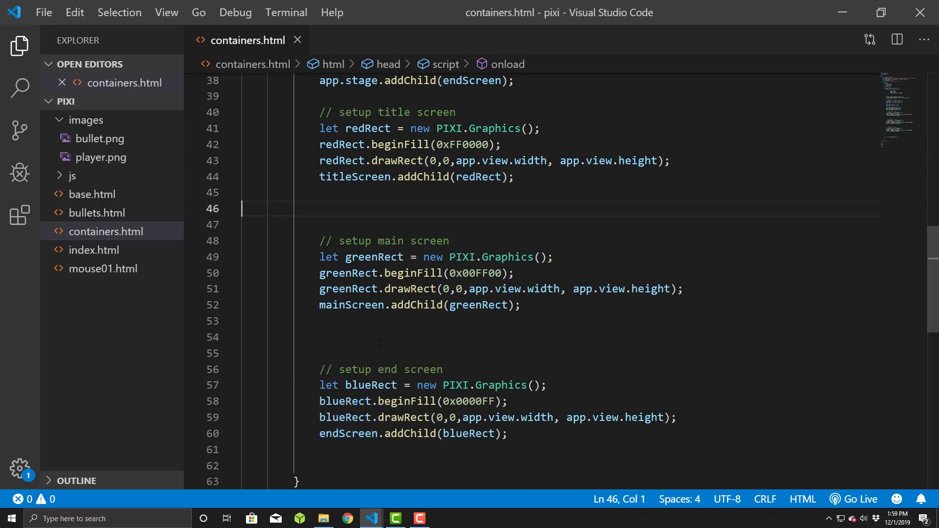
scroll(379, 344, "down", 1)
scroll(394, 360, "up", 1)
scroll(393, 360, "down", 1)
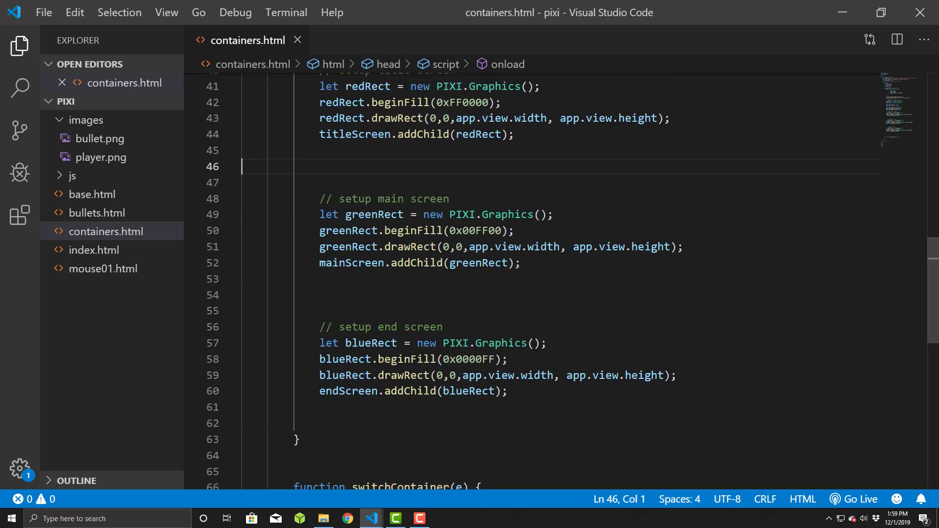
scroll(394, 360, "down", 1)
left_click(870, 500)
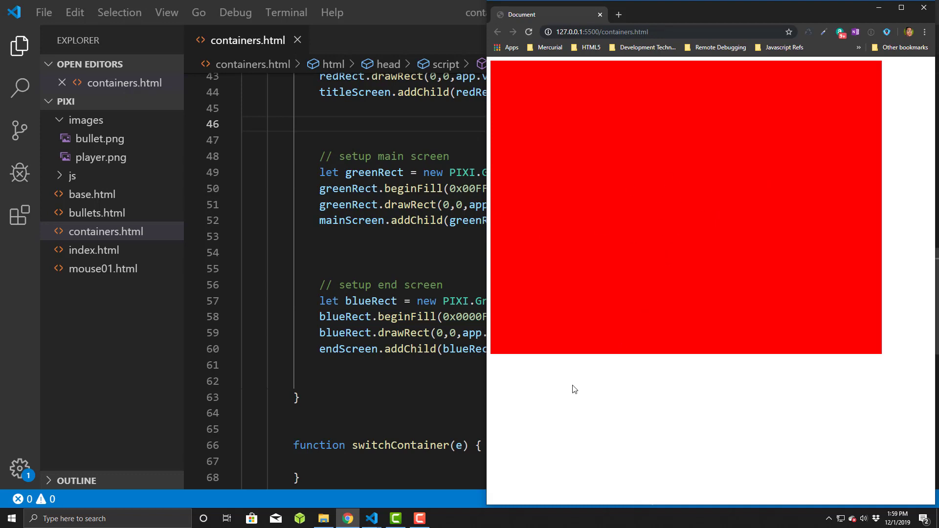
Return focus to the containers.html editor at the title screen setup code.
left_click(465, 380)
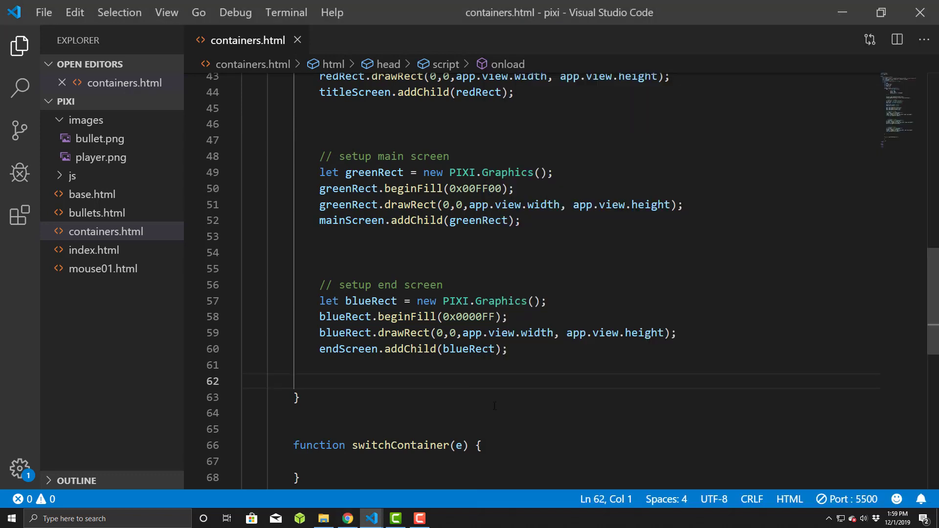
scroll(445, 382, "up", 3)
scroll(446, 380, "up", 3)
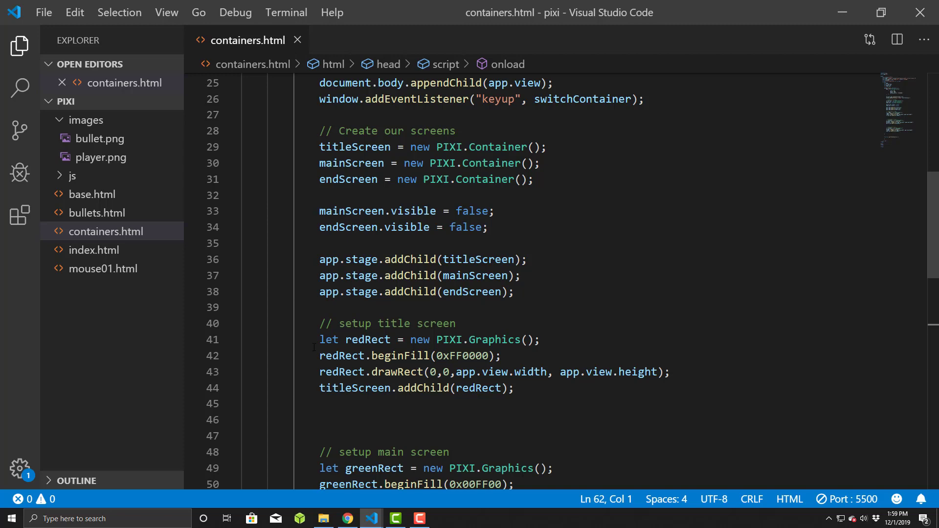
scroll(437, 395, "down", 1)
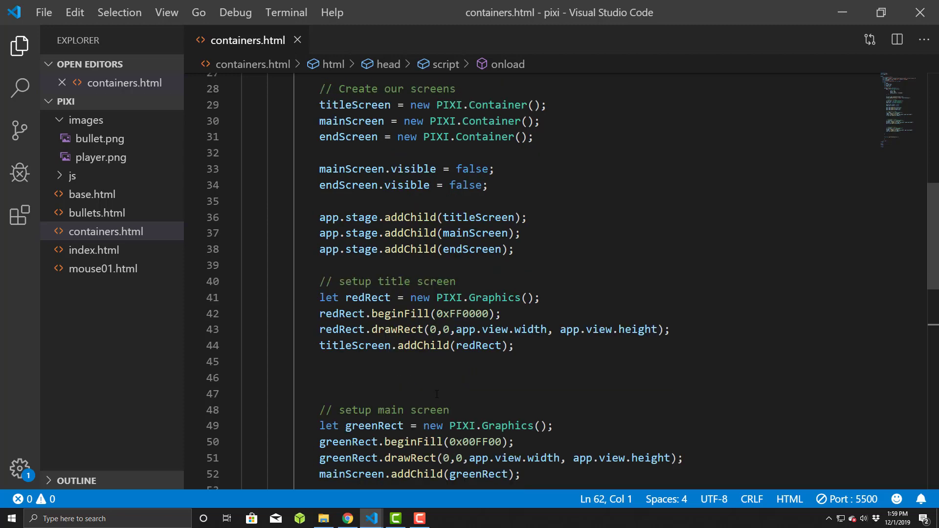
Create the text1 'Title Screen' PIXI text with a centred anchor and x/y position.
left_click(394, 361)
key("Return")
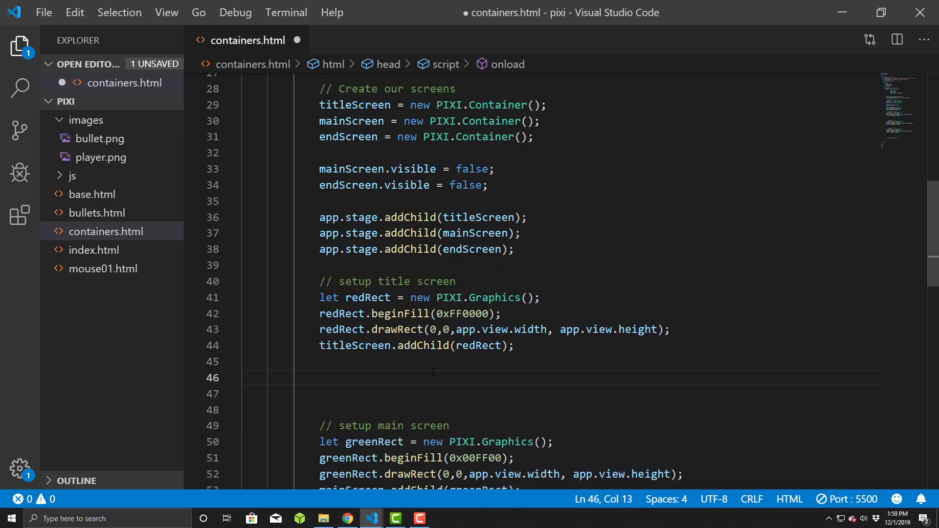
type("let text")
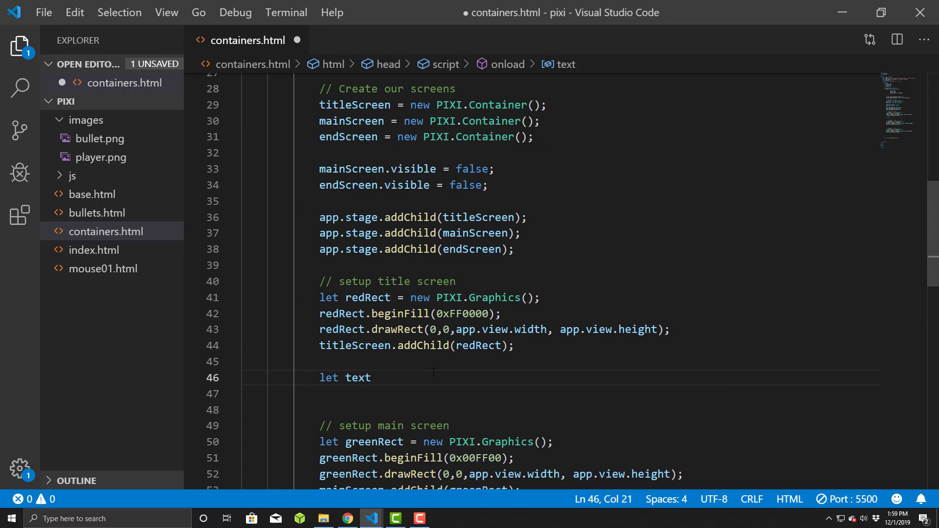
type("1 = new PIXI")
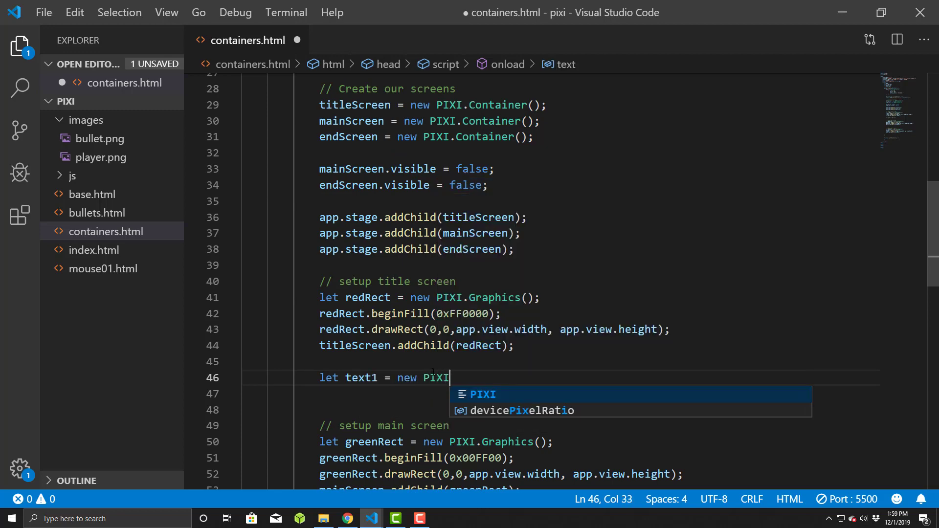
type(".Text(")
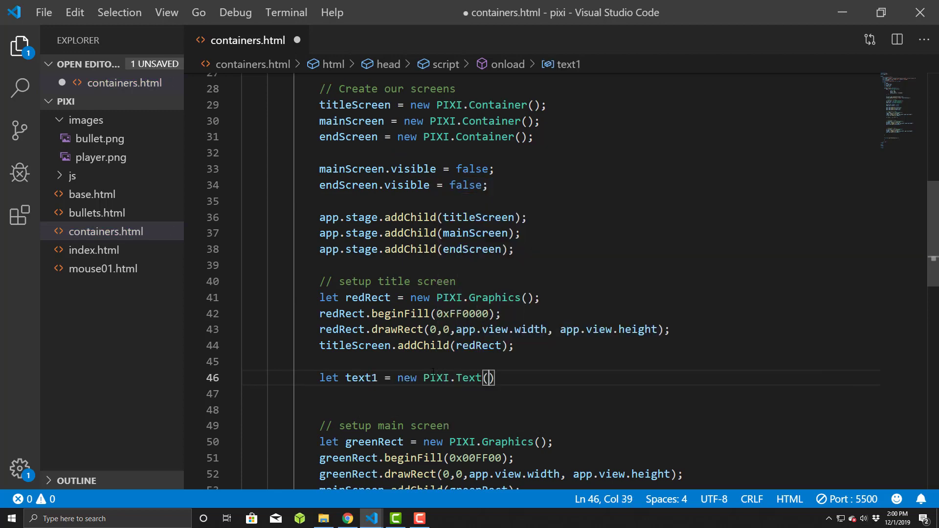
type("\"Tit")
type("le Screen")
key("End")
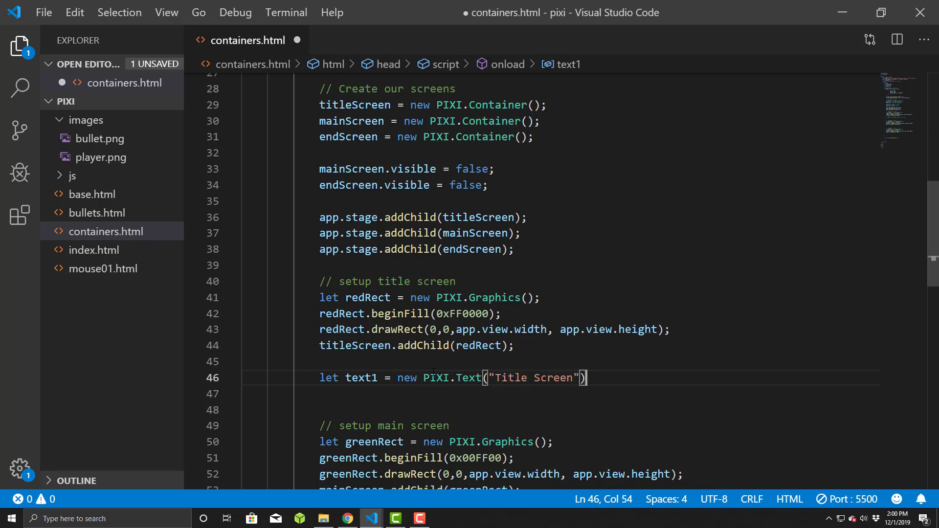
type(";")
key("Return")
type("text")
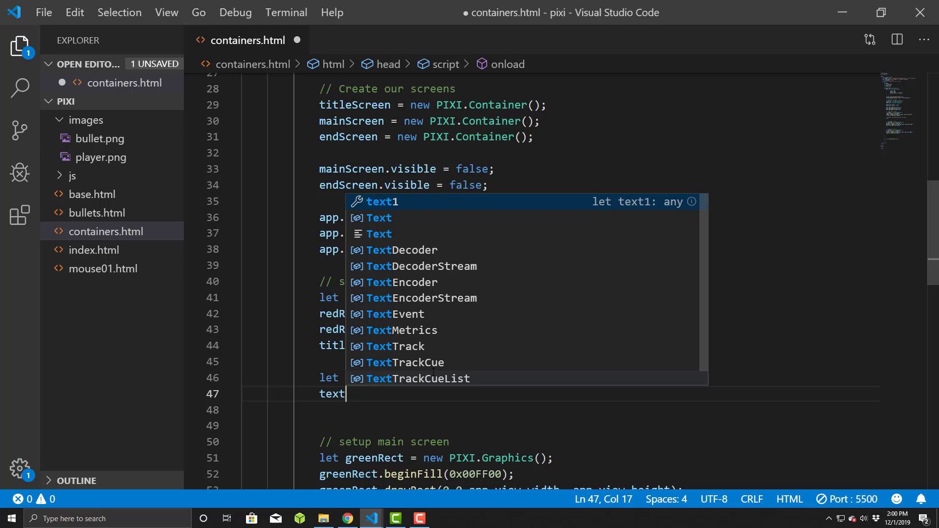
type("1.x = ")
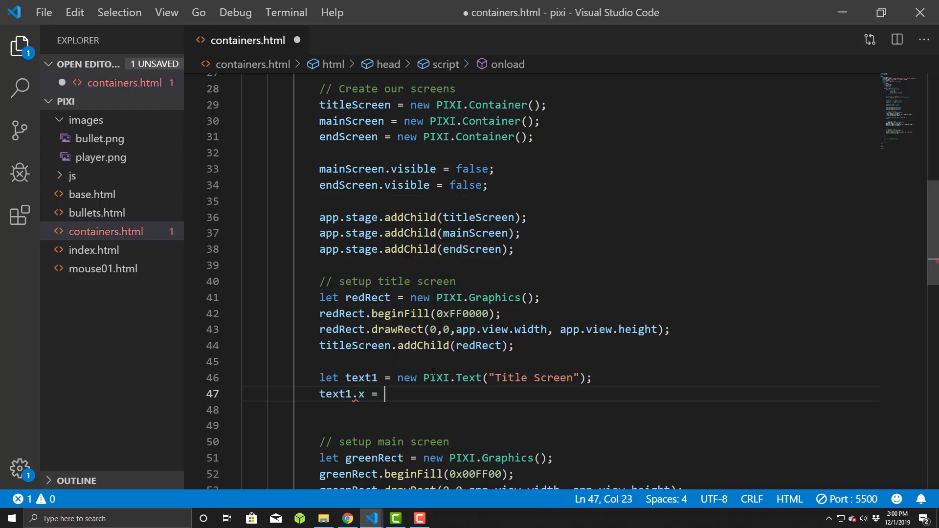
type("app")
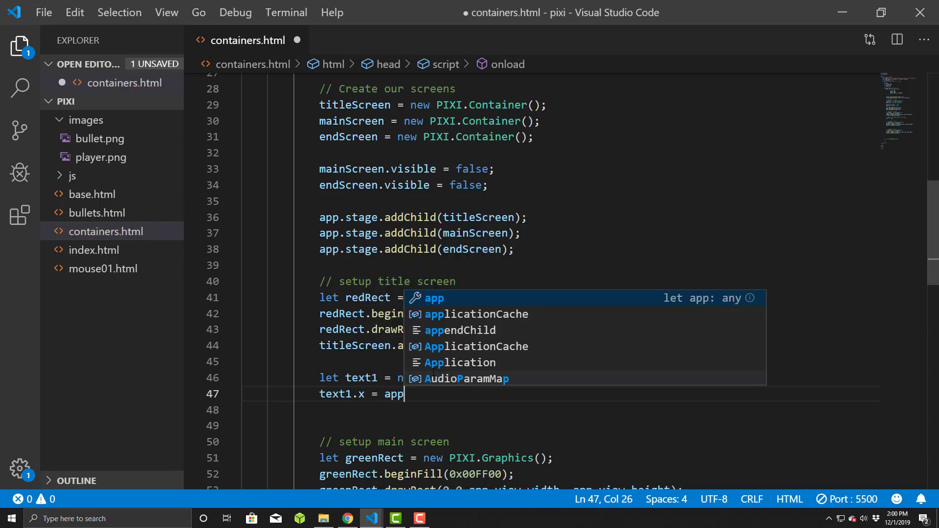
key("BackSpace")
key("BackSpace")
key("BackSpace")
key("BackSpace")
key("BackSpace")
key("BackSpace")
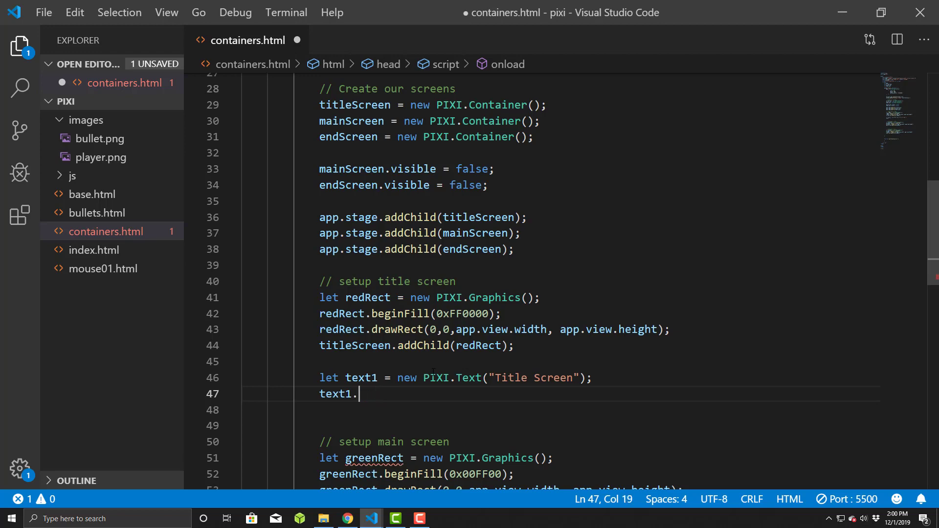
type("a")
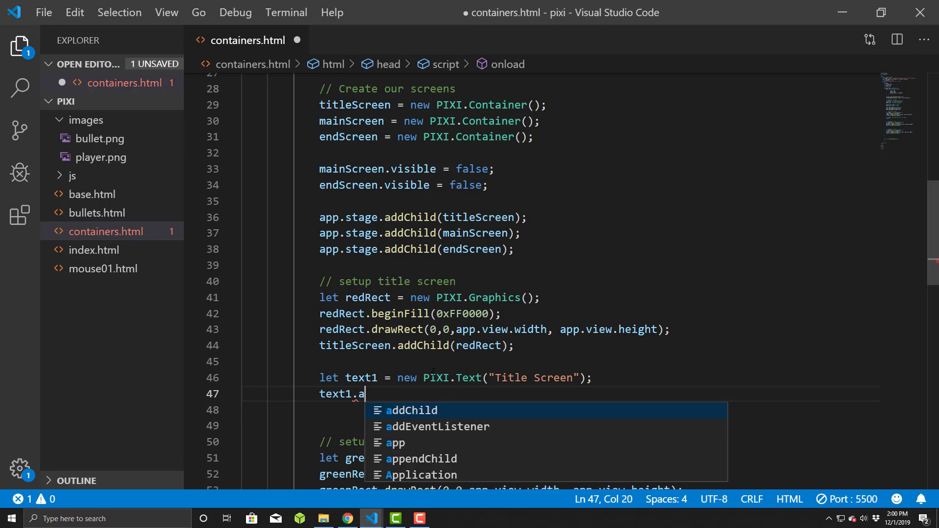
type("nchor.e")
key("BackSpace")
type("s")
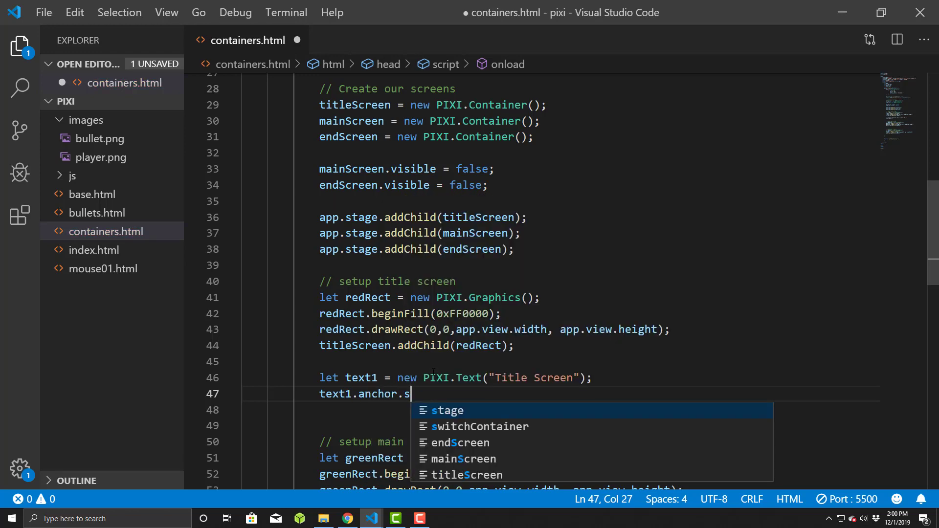
type("et(0.5")
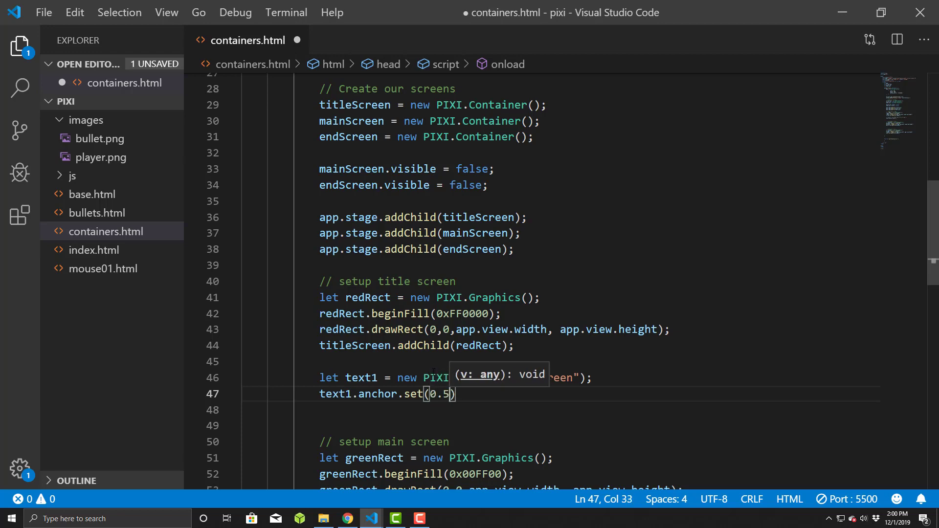
type(");")
key("Return")
type("text1.")
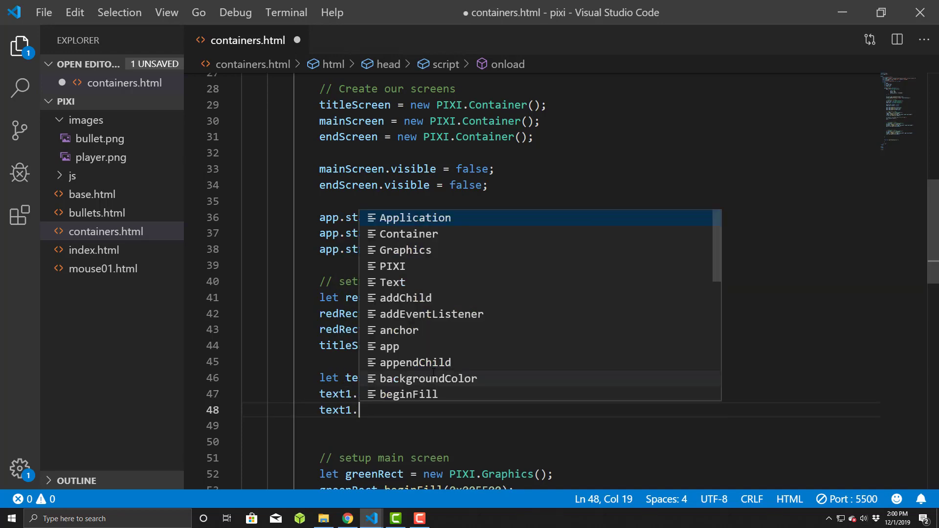
type("x = app.vi")
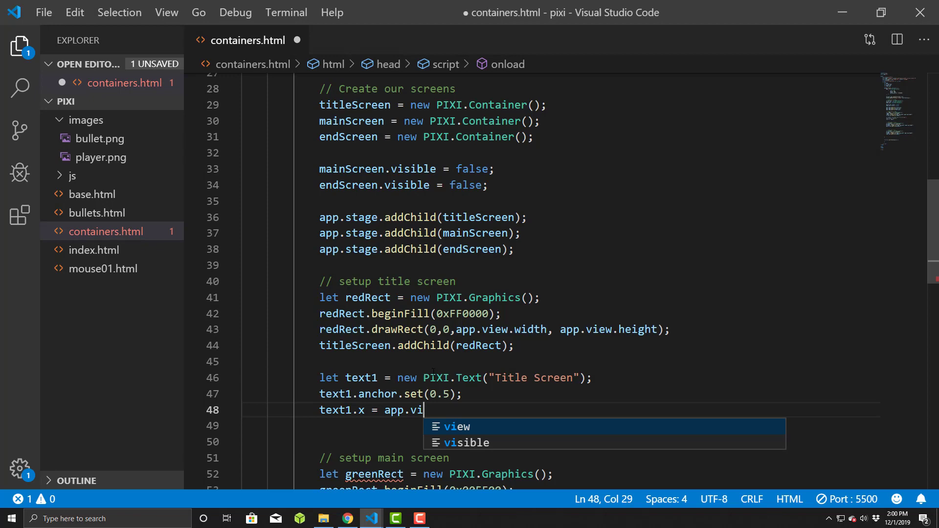
type("ew.height")
key("BackSpace")
key("BackSpace")
key("BackSpace")
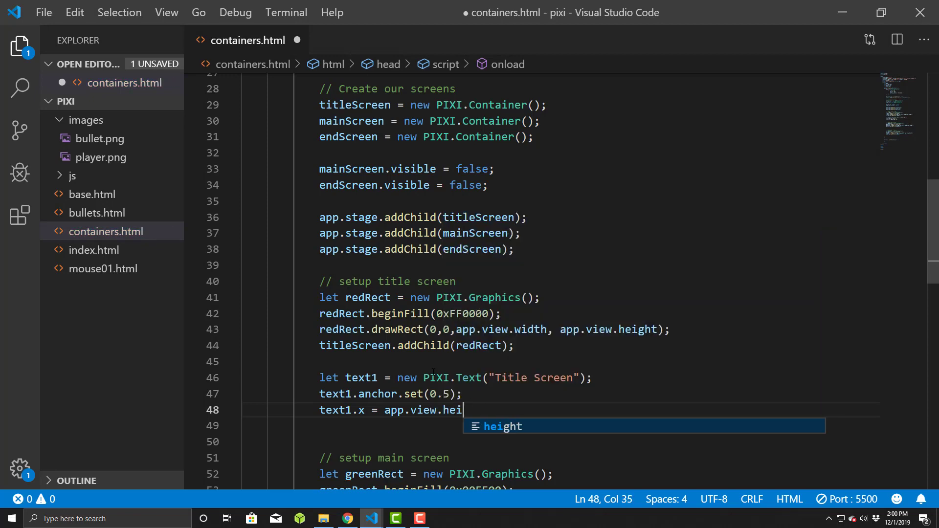
key("BackSpace")
key("BackSpace")
type("width /2")
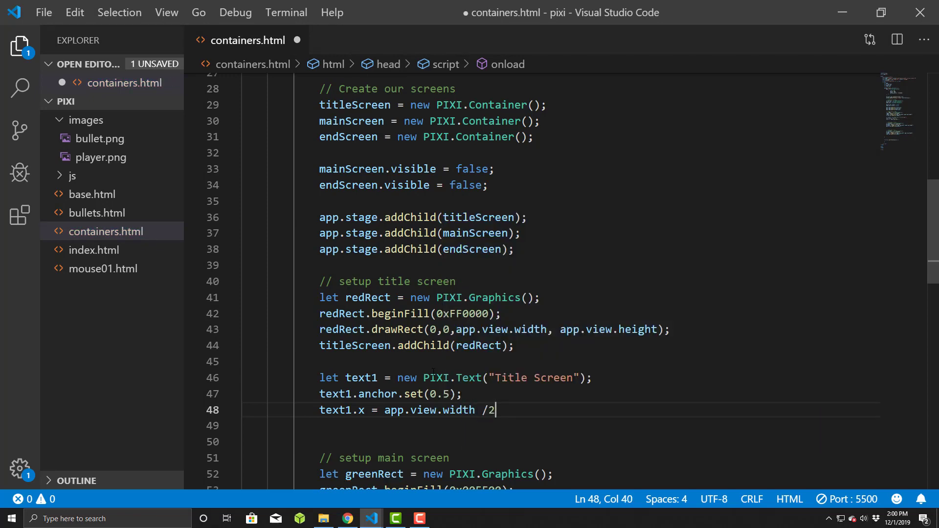
type(";")
key("Return")
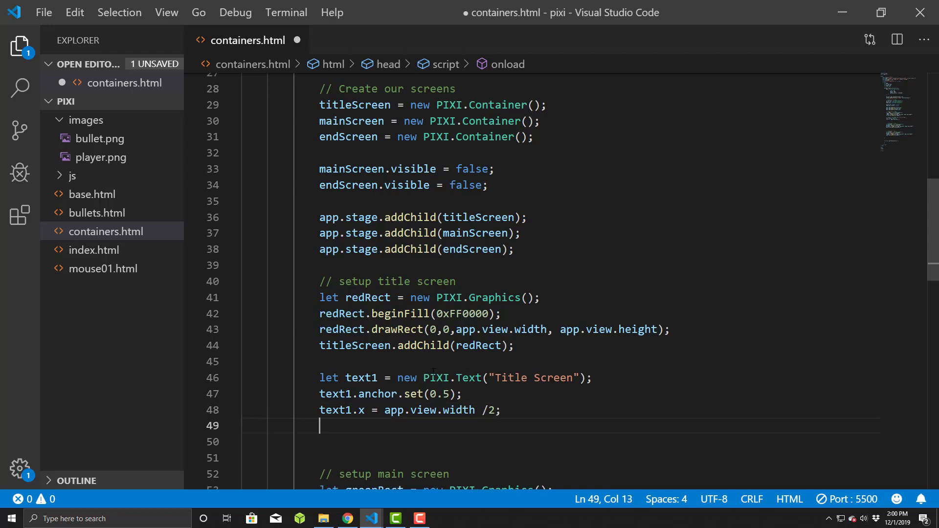
type("text1.")
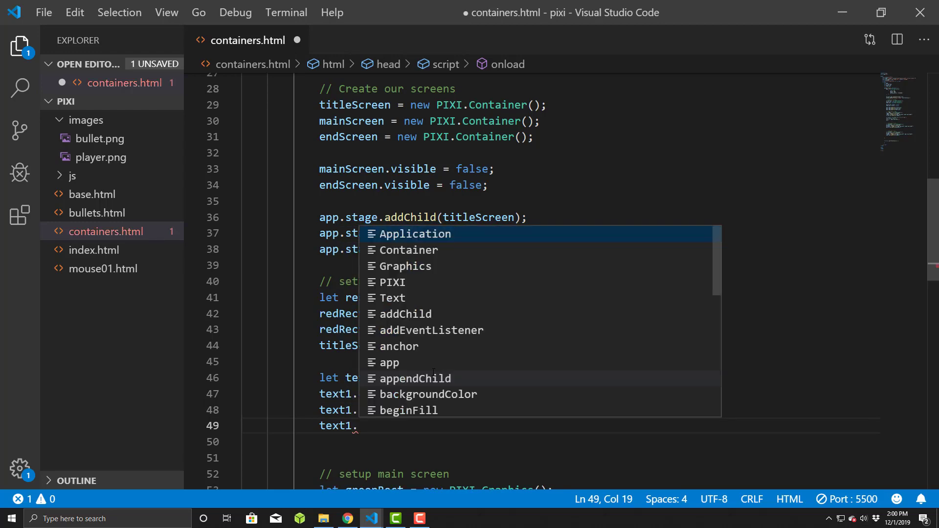
type("y = app.view.hei")
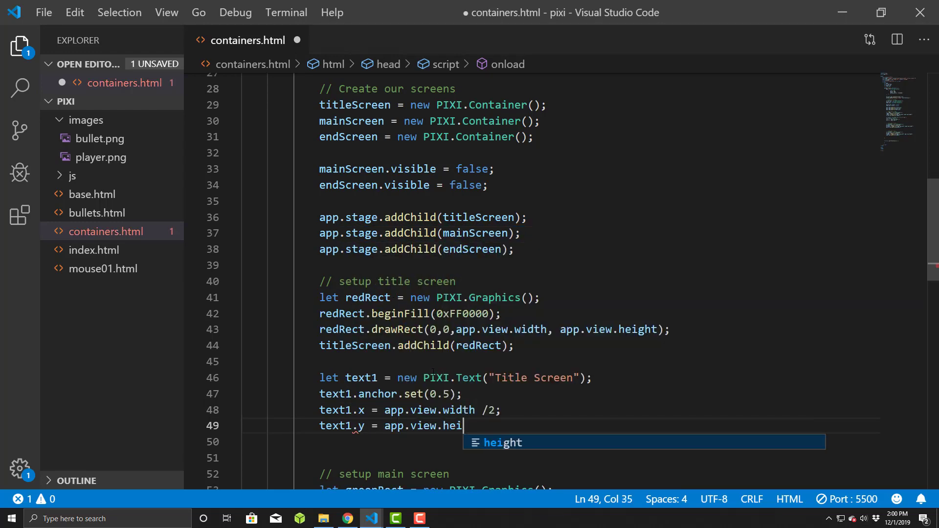
type("ght /2;")
key("BackSpace")
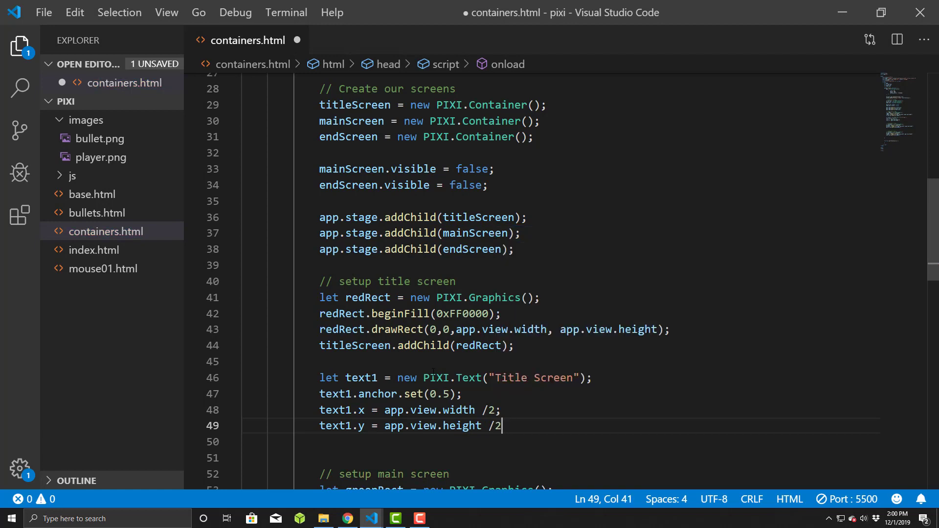
type(";")
key("Return")
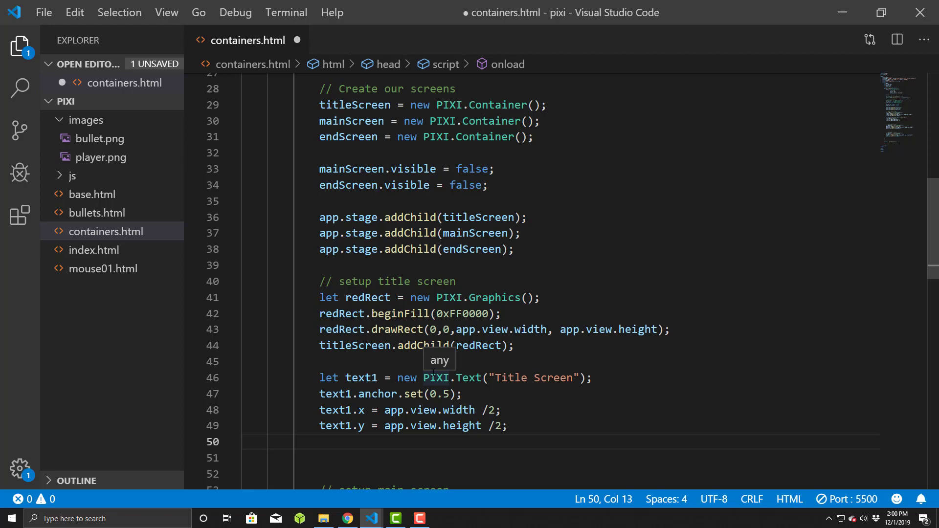
type("text1.st")
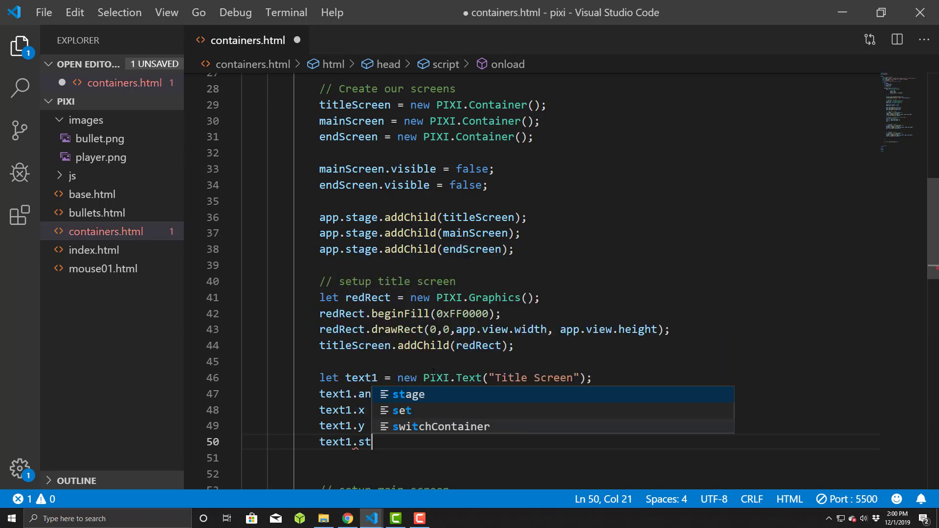
type("yle = new")
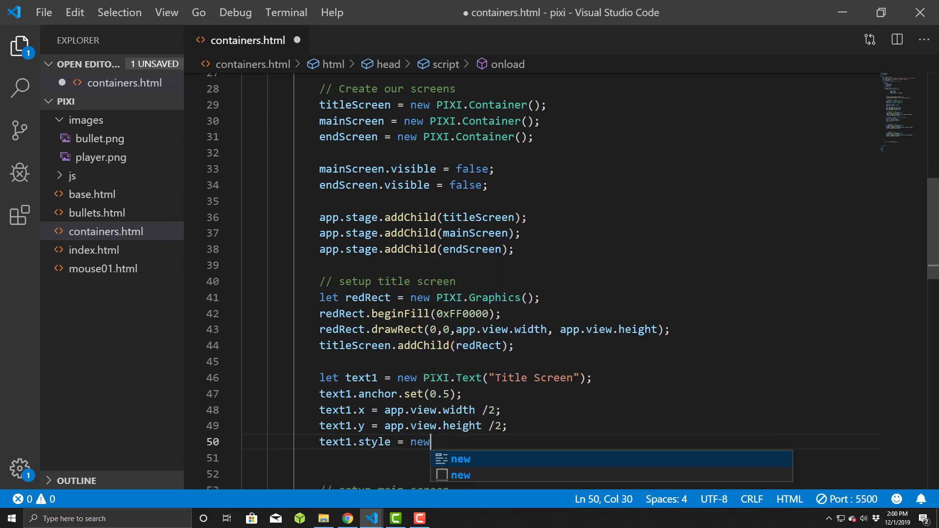
type(" PIXI.T")
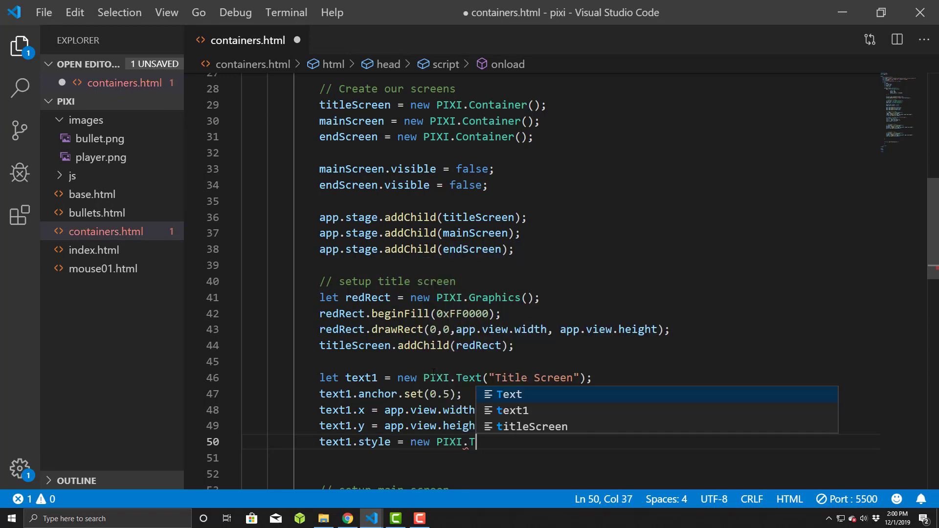
type("extStyle")
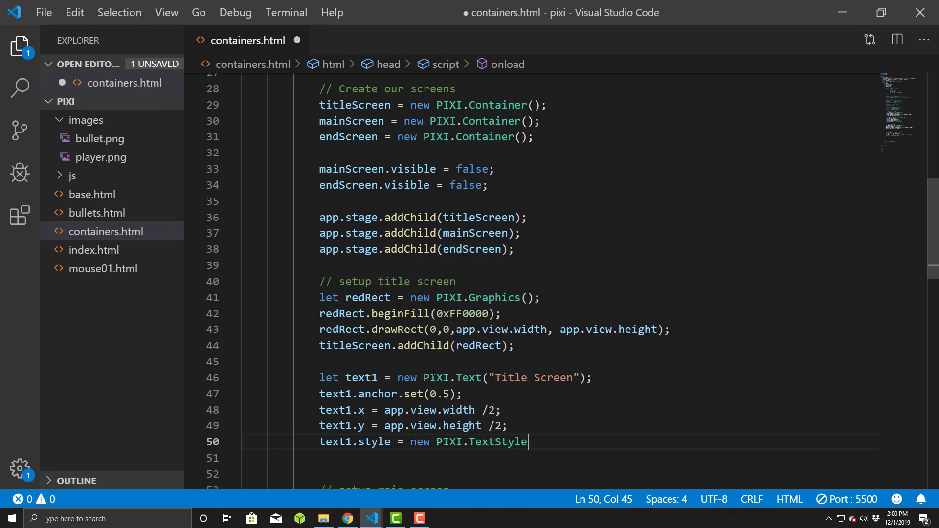
type("({")
Style text1 with black fill, size 40, bold Arial, and a white stroke of thickness 3.
key("Return")
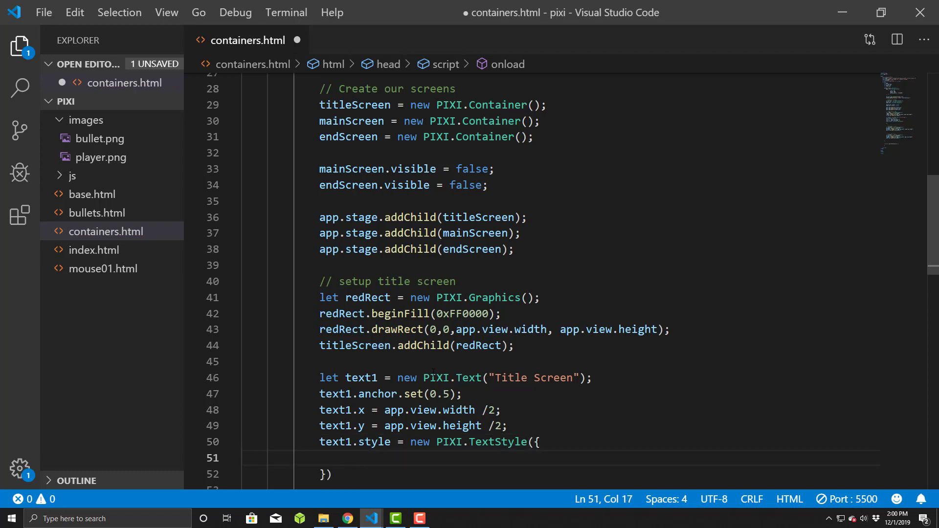
type("fill: ")
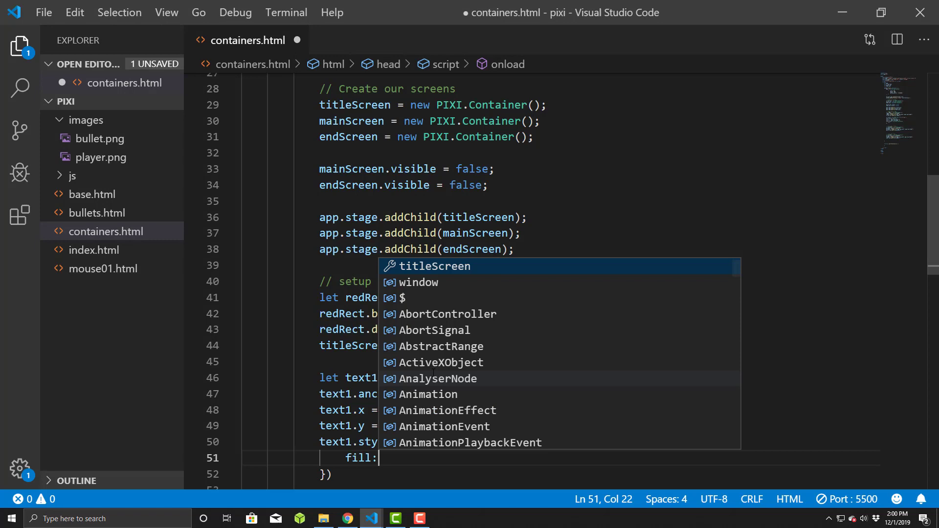
type("0x0000")
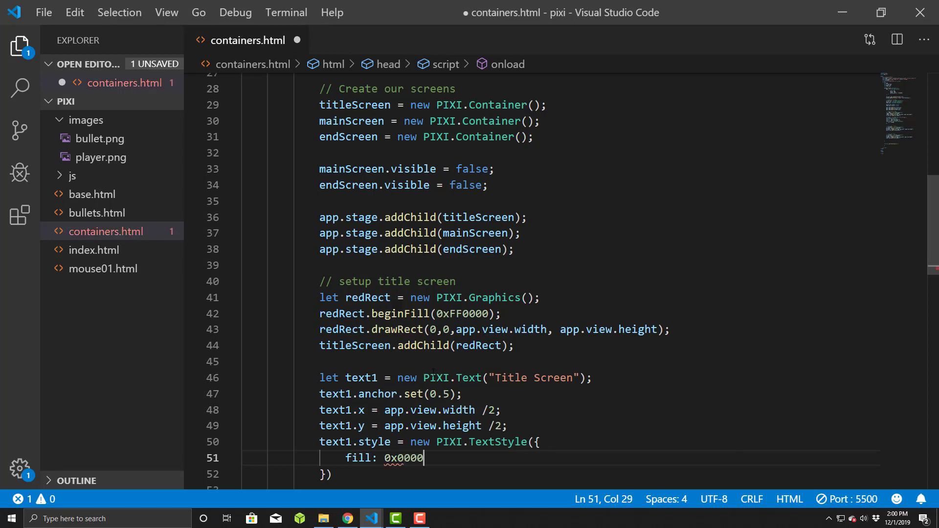
type("0,")
key("Return")
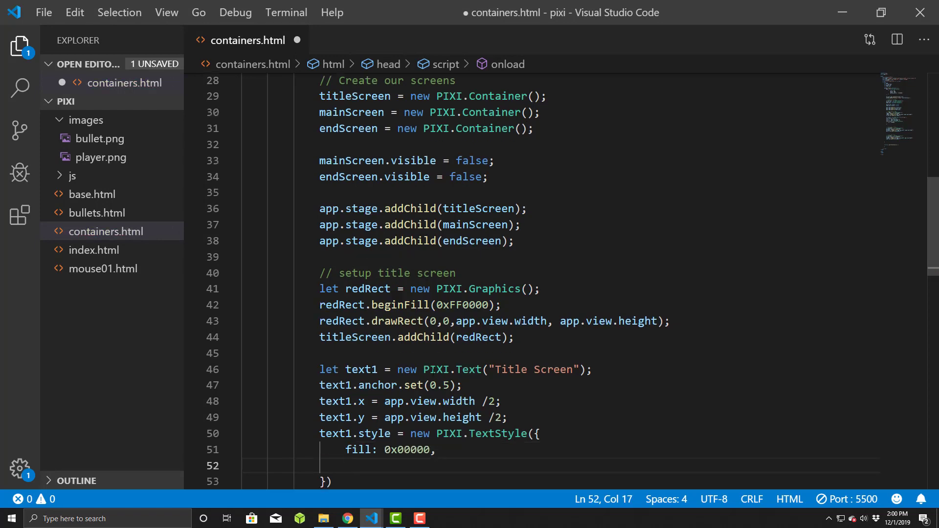
type("font")
type("Siz")
key("BackSpace")
type("ze: ")
type("40,")
key("Return")
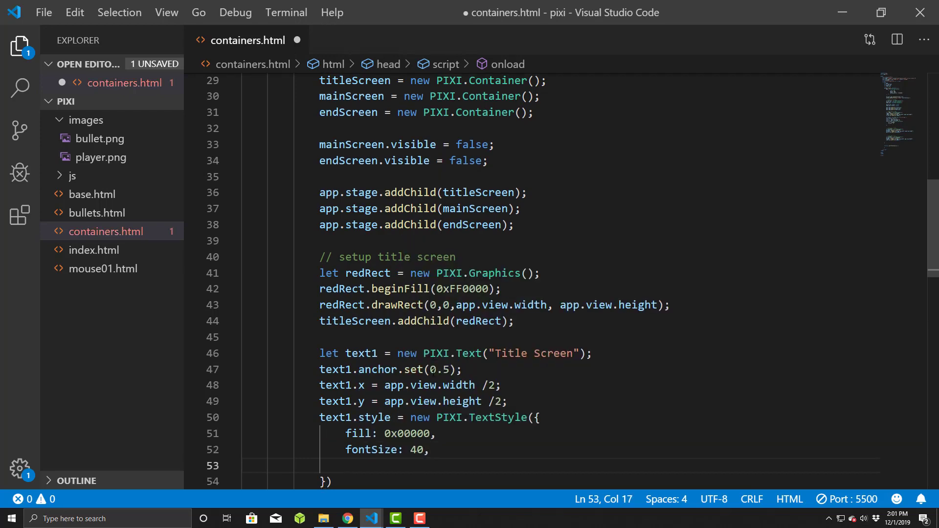
type("fontFamily")
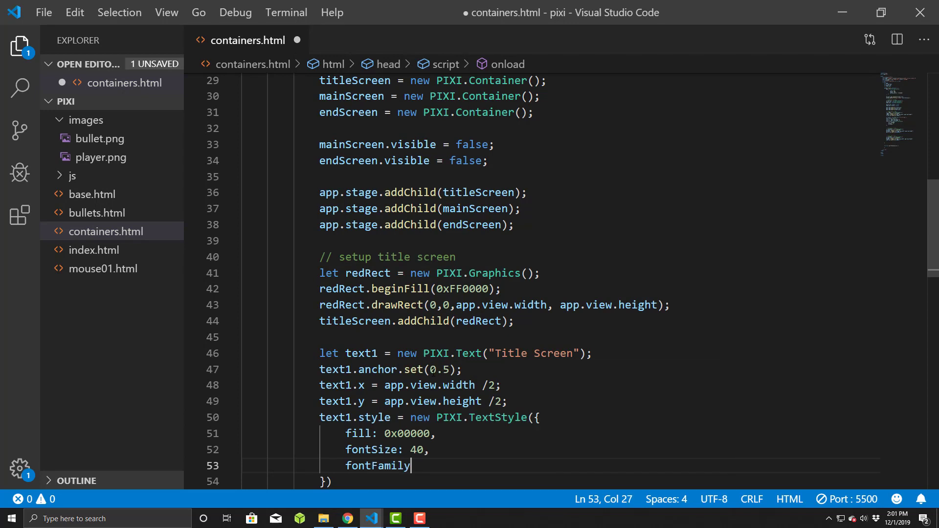
type(": \"Ar")
type("ial\",")
key("Return")
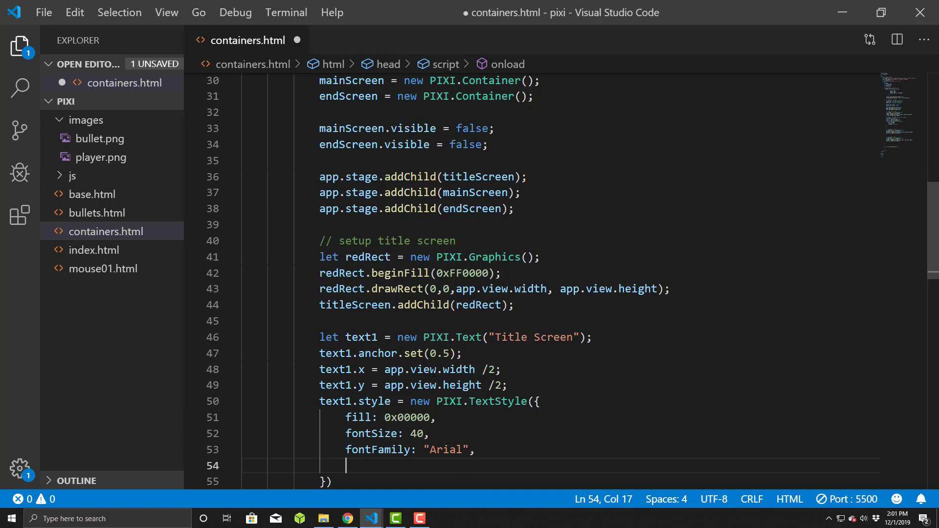
type("fontStyle")
type("\"")
key("Return")
key("BackSpace")
key("BackSpace")
key("BackSpace")
key("BackSpace")
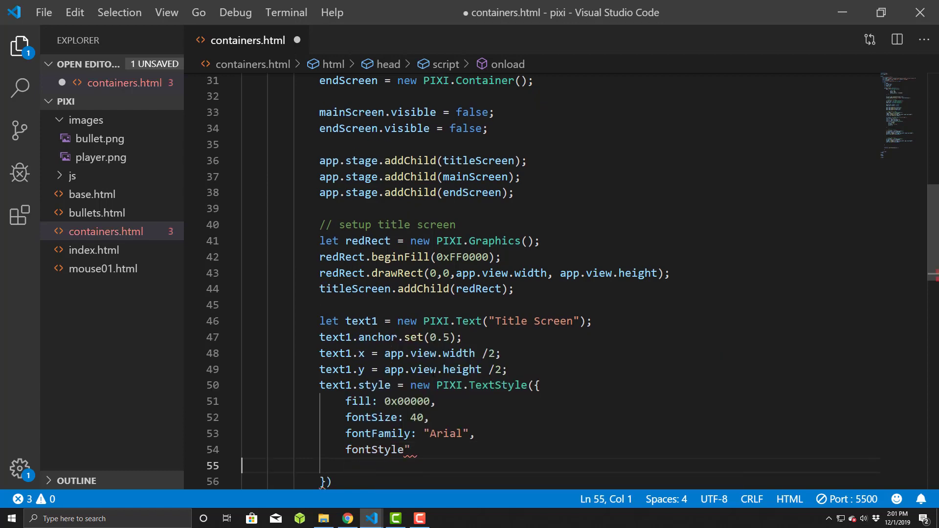
key("BackSpace")
key("BackSpace")
type(": \"bold\"")
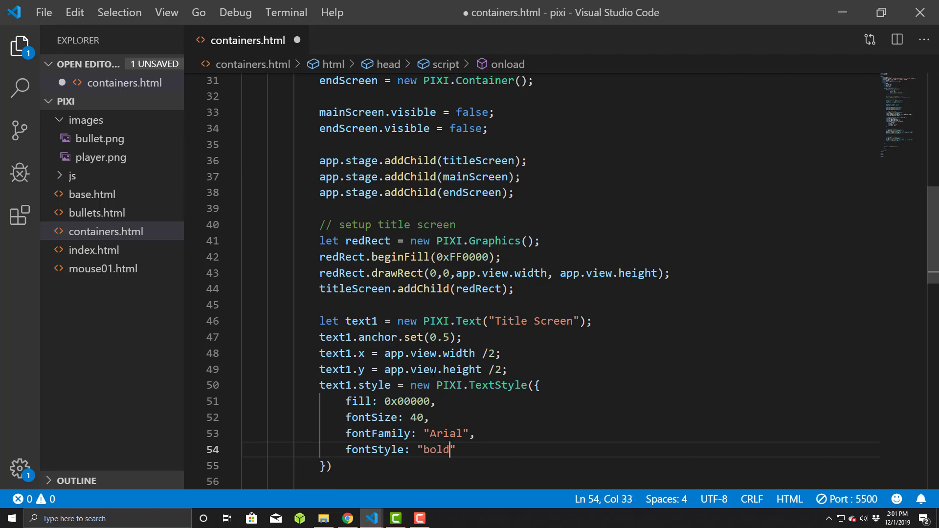
type(",")
key("Return")
type("s")
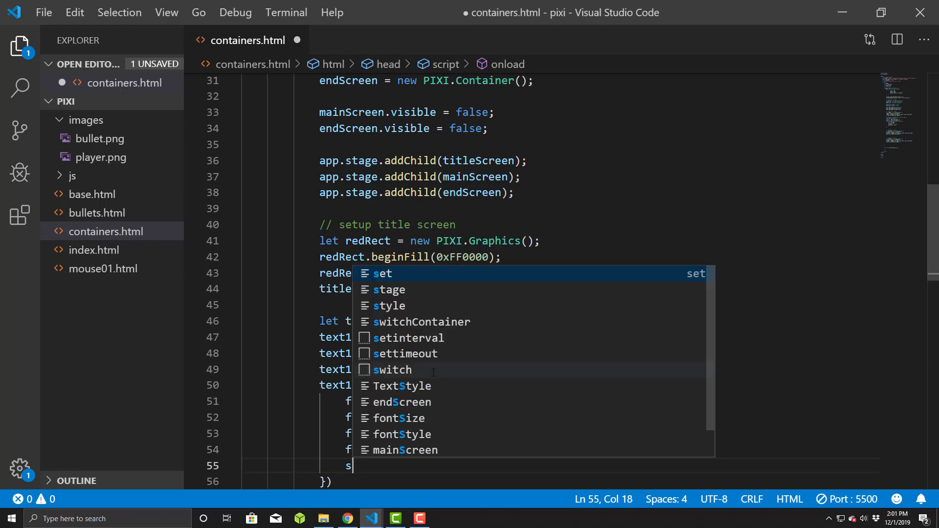
type("troke:")
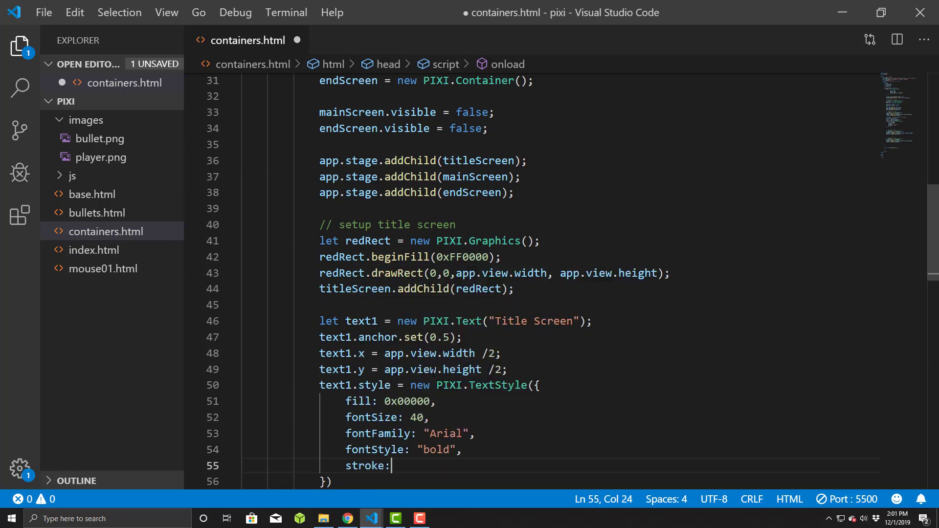
type(" 0xFF")
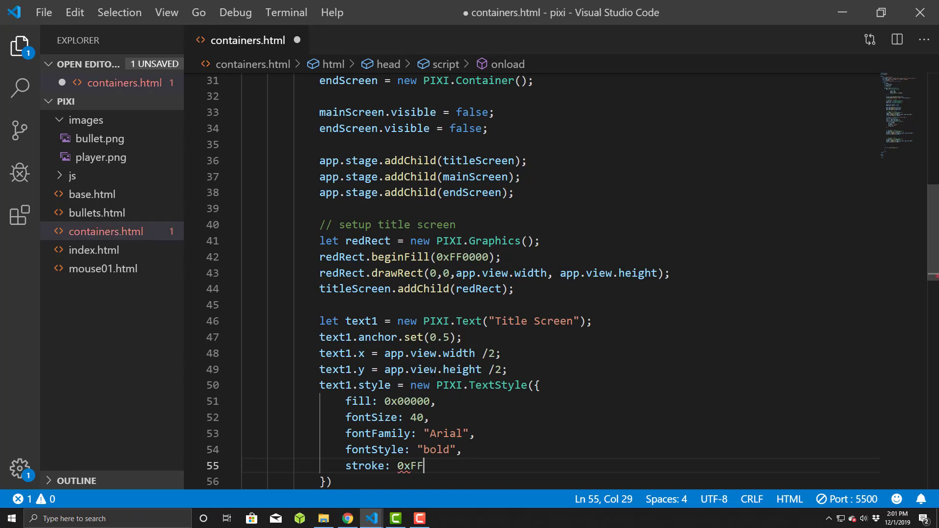
type("FFFF")
type(",")
key("Return")
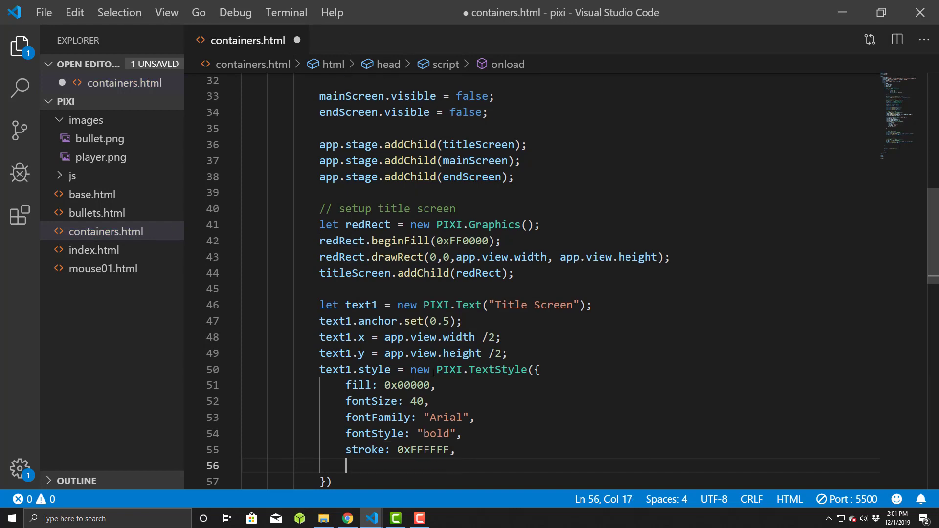
type("st")
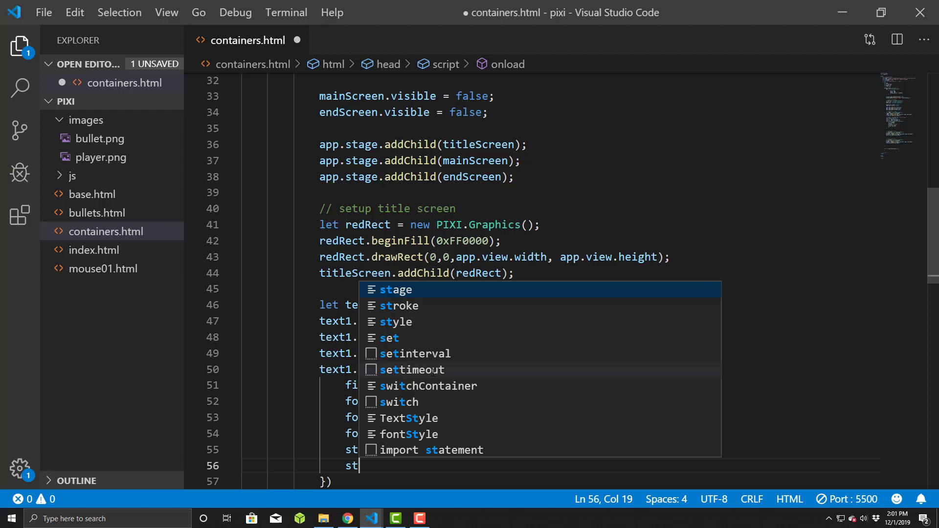
type("rokeThi")
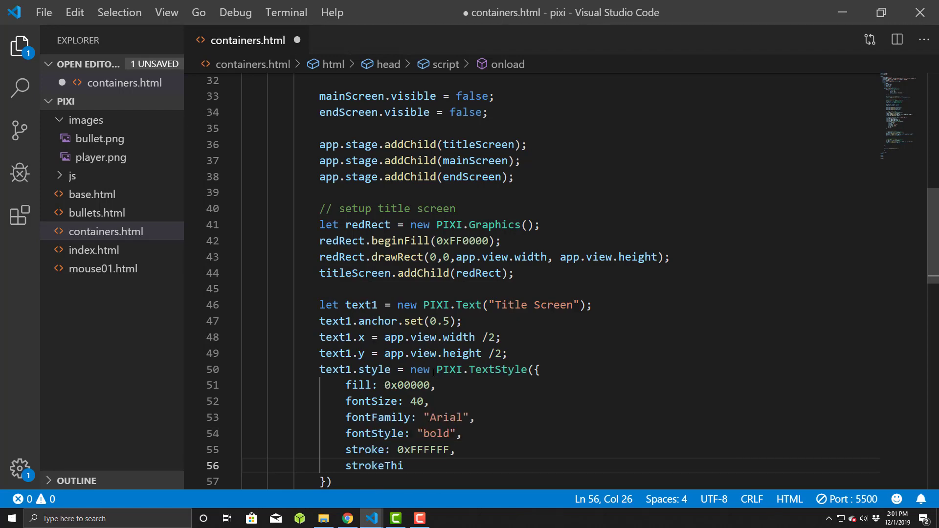
type("ckness:")
type(" 3")
key("Down")
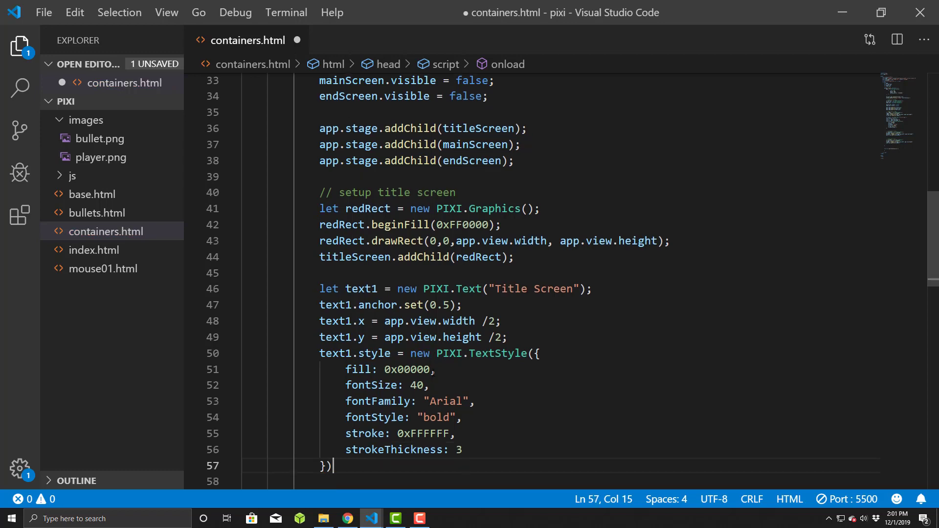
type(";")
key("Down")
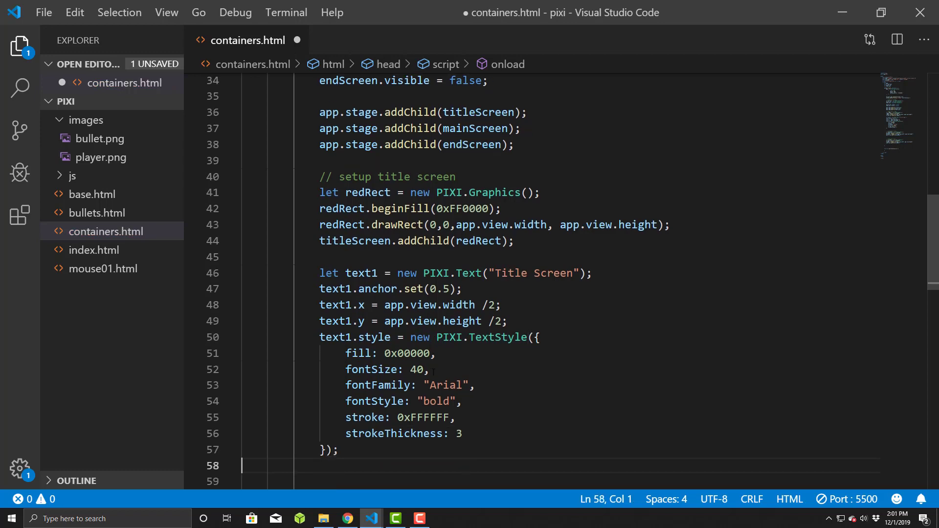
key("Return")
key("Up")
Add text1 to titleScreen, save, and check the title text in the browser preview.
key("Tab")
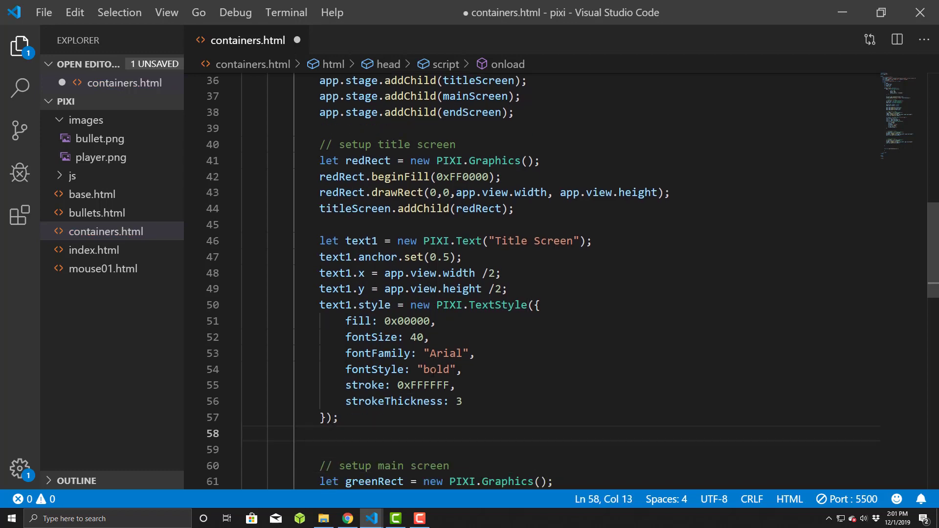
type("titleS")
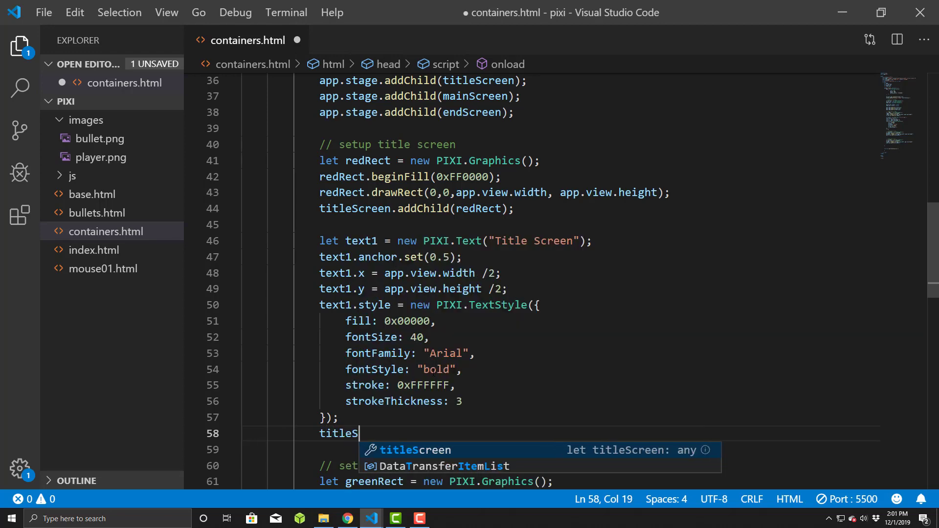
type("creen.addChild")
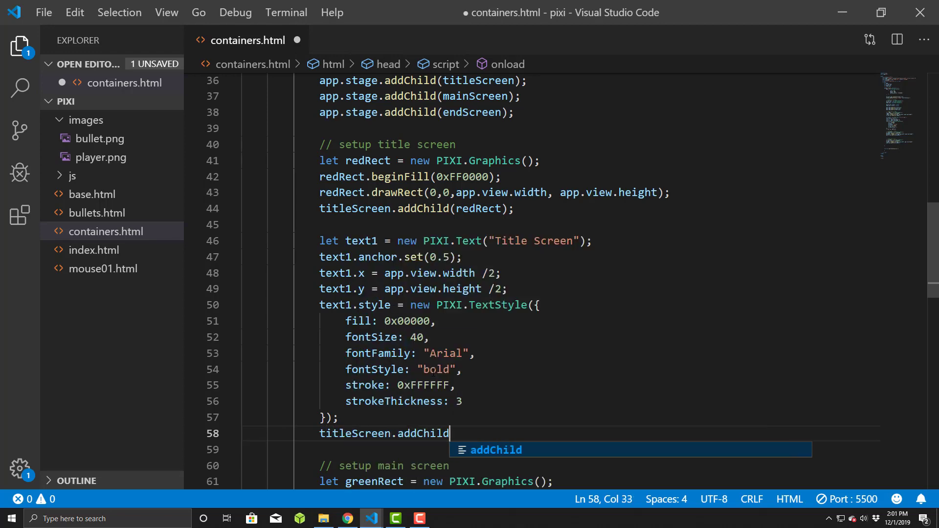
type("(text1")
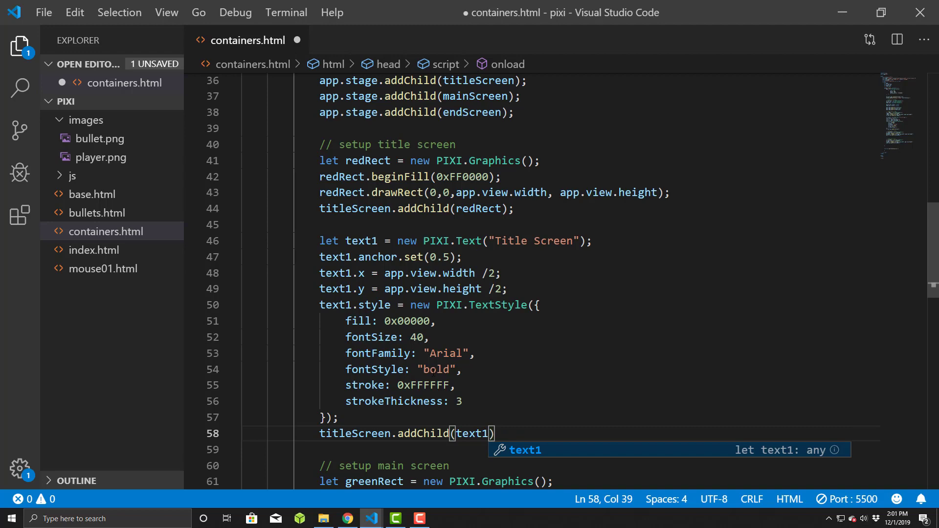
type(");")
key("ctrl+s")
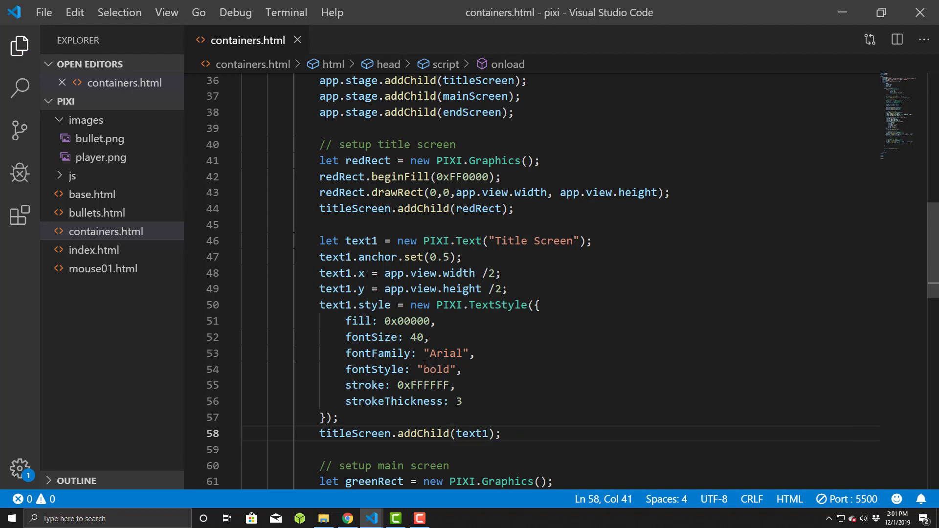
key("alt+Tab")
key("alt+Tab")
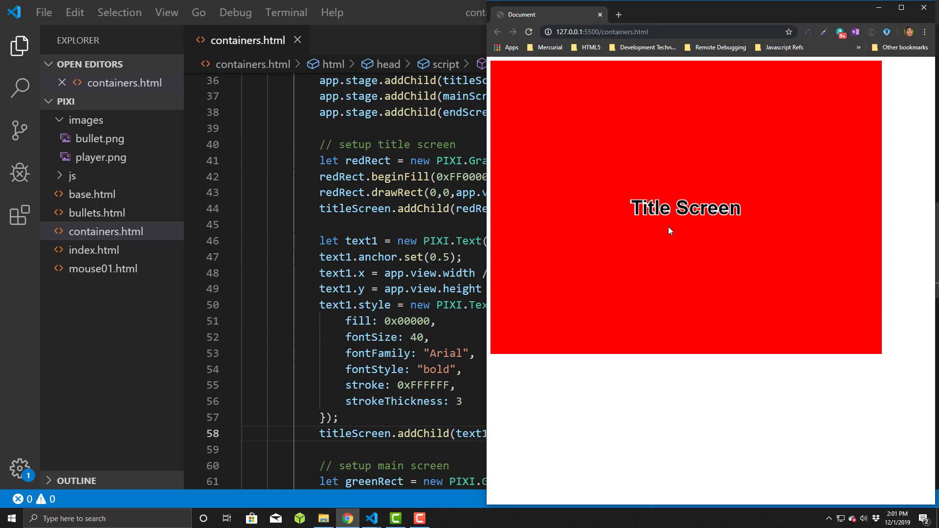
Paste the title text block under the green rectangle as text2, added to mainScreen.
left_click(450, 368)
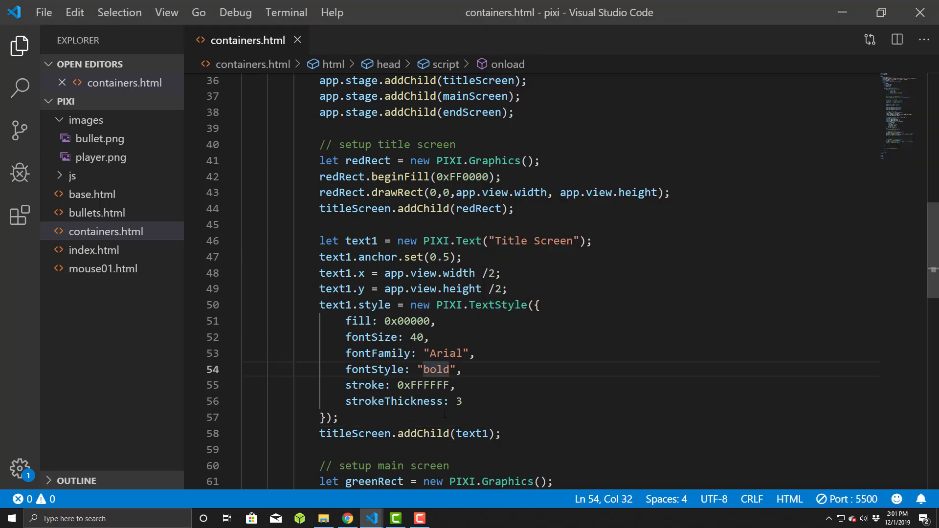
scroll(501, 401, "down", 1)
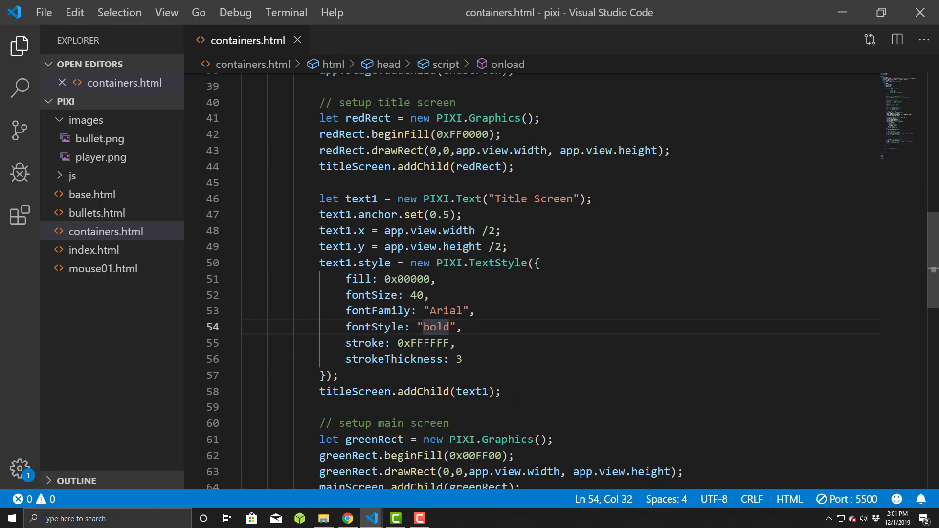
left_click_drag(502, 391, 320, 198)
key("ctrl+c")
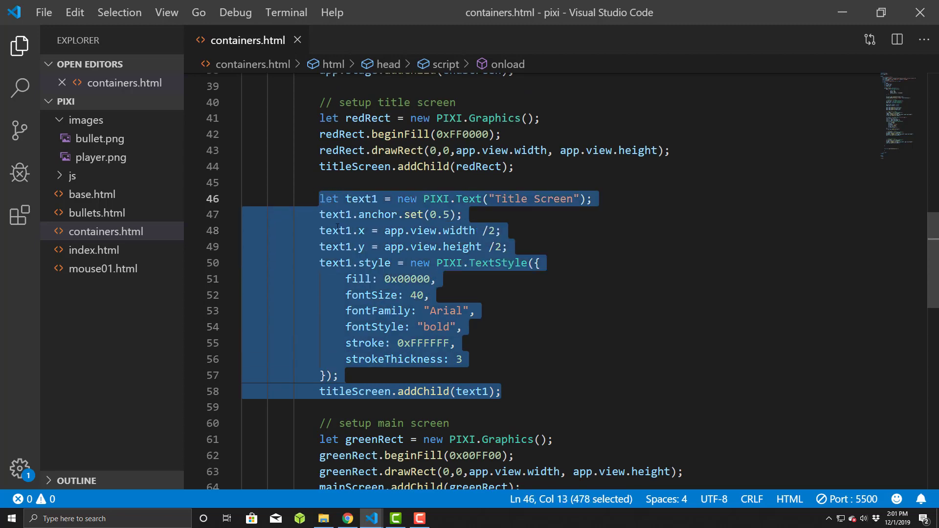
scroll(338, 228, "down", 4)
scroll(338, 228, "down", 3)
left_click(340, 167)
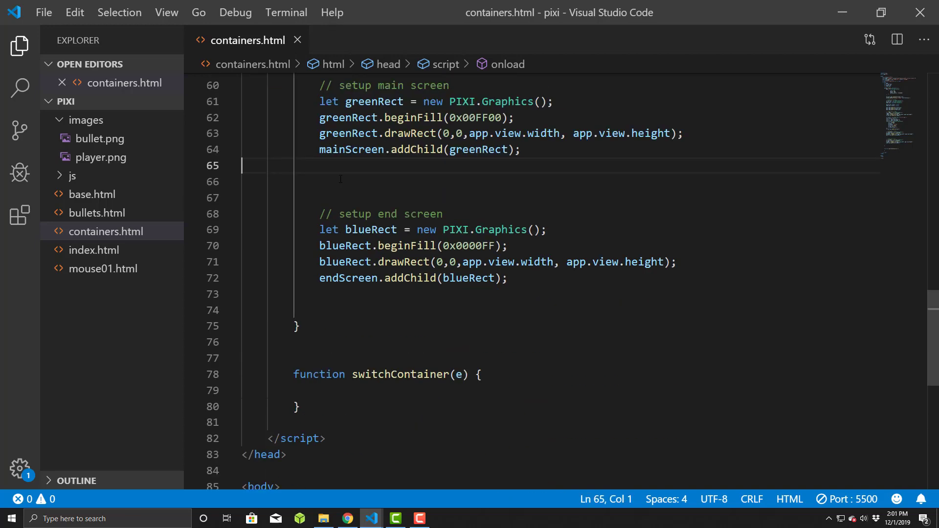
key("Down")
key("ctrl+v")
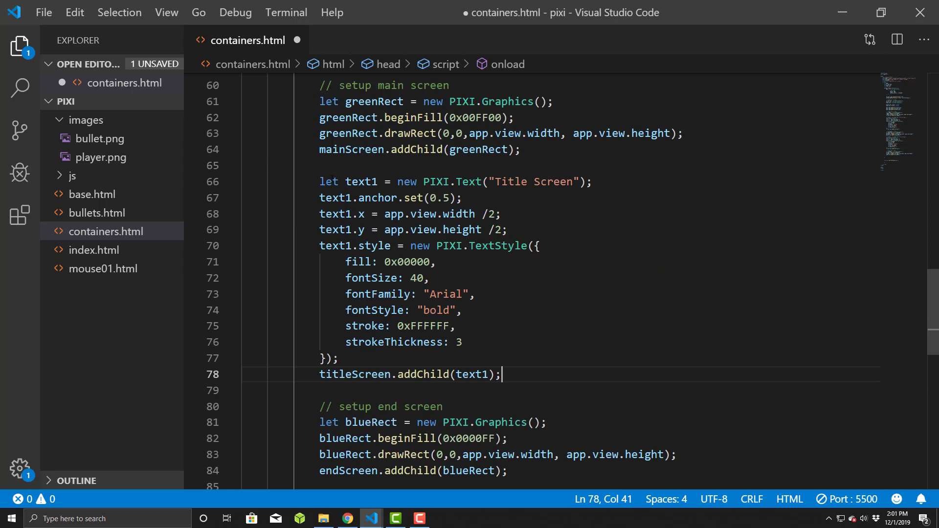
double_click(353, 180)
key("ctrl+d")
key("ctrl+d")
key("ctrl+d")
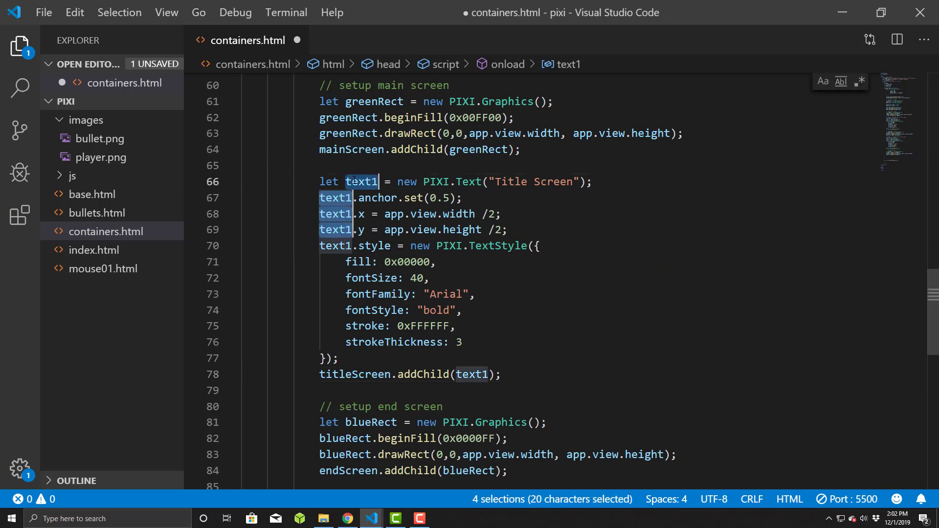
key("ctrl+d")
key("ctrl+d")
type("text")
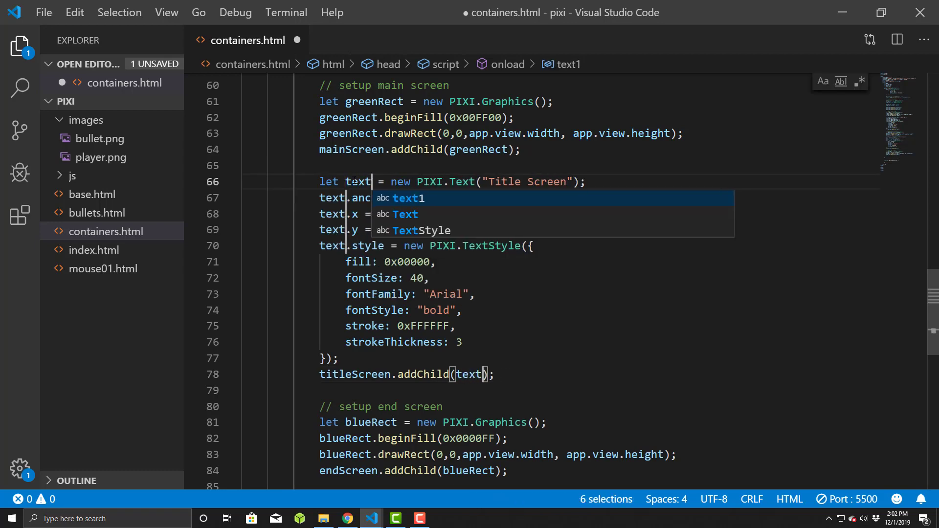
type("2")
double_click(512, 181)
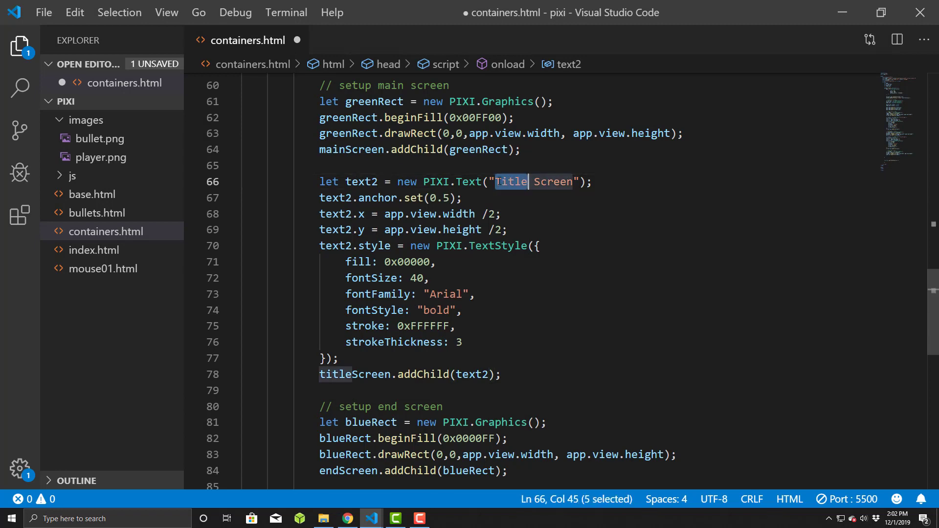
type("Main")
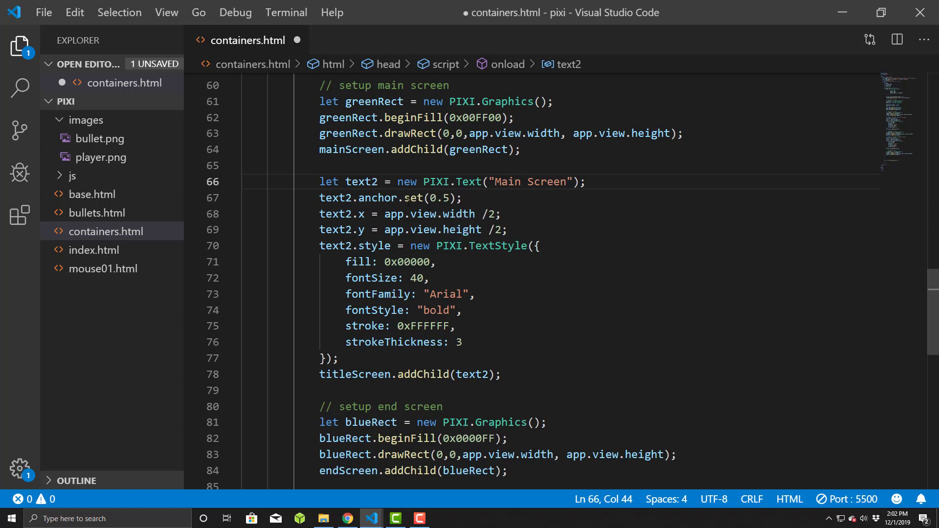
left_click(353, 374)
key("BackSpace")
key("BackSpace")
key("BackSpace")
key("BackSpace")
key("BackSpace")
type("m")
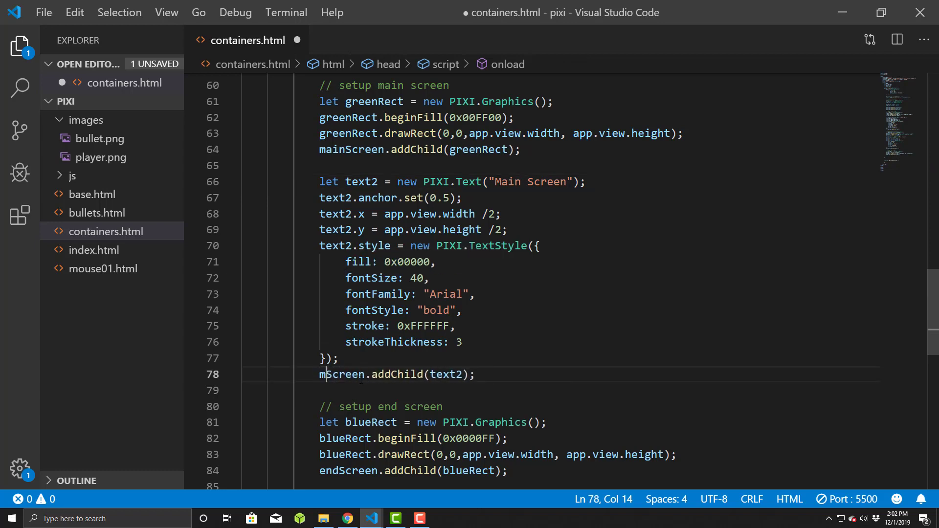
type("ain")
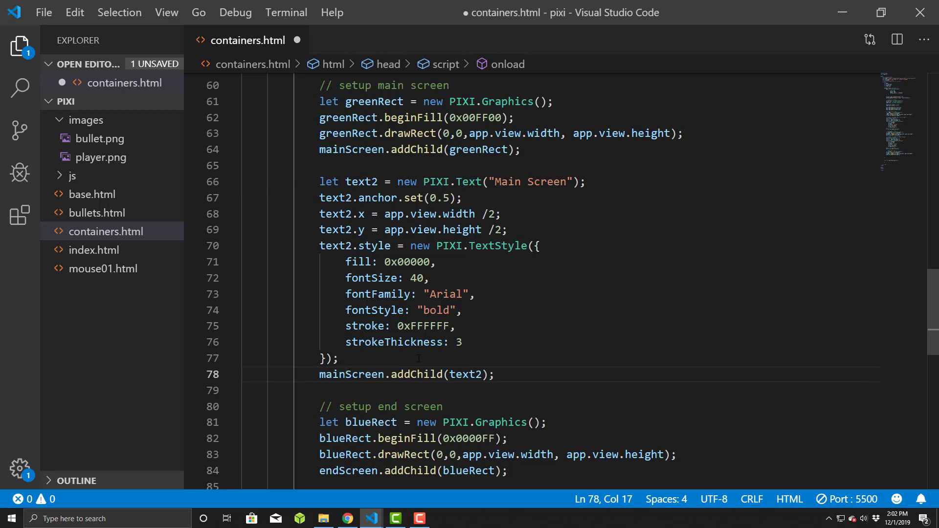
scroll(418, 358, "down", 3)
Paste another copy below the blue rectangle as text3 'End Screen' on endScreen, and save.
left_click(345, 361)
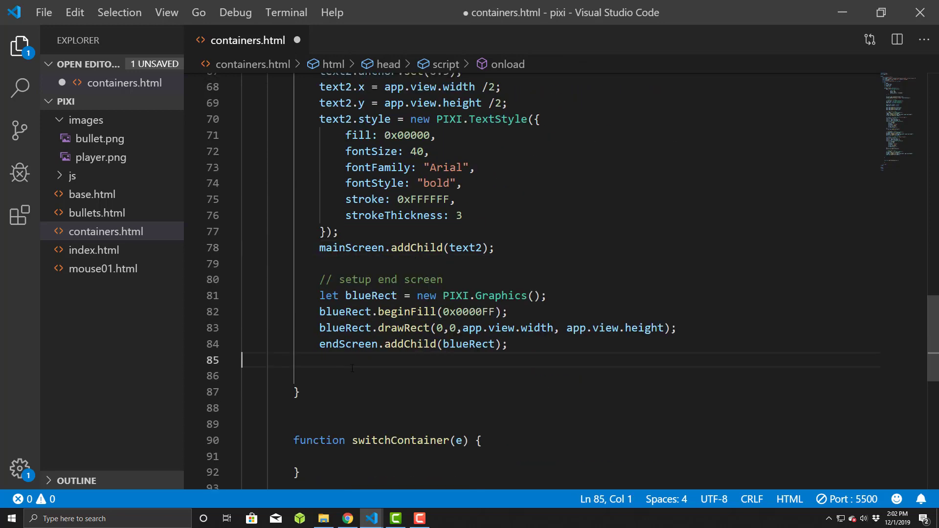
left_click(353, 370)
key("ctrl+v")
double_click(362, 273)
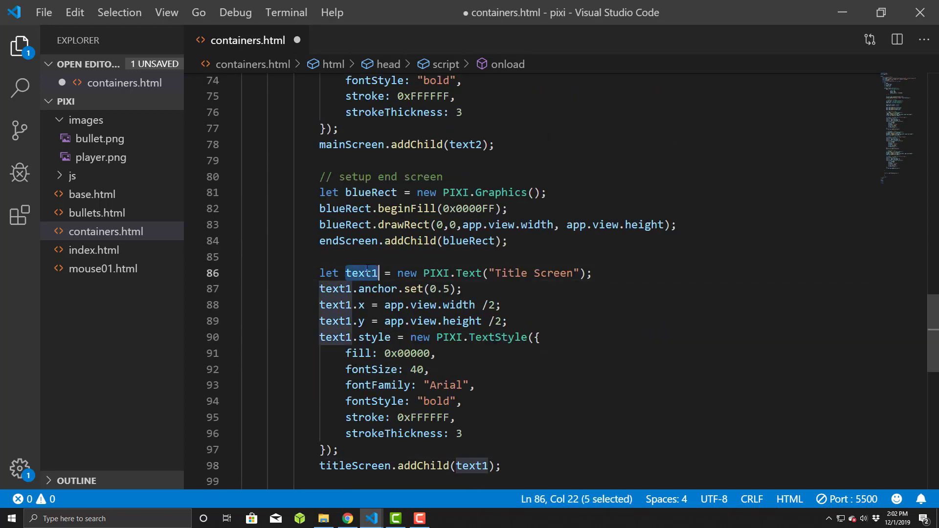
key("ctrl+d")
key("ctrl+d")
key("ctrl+d")
key("ctrl+d")
key("ctrl+d")
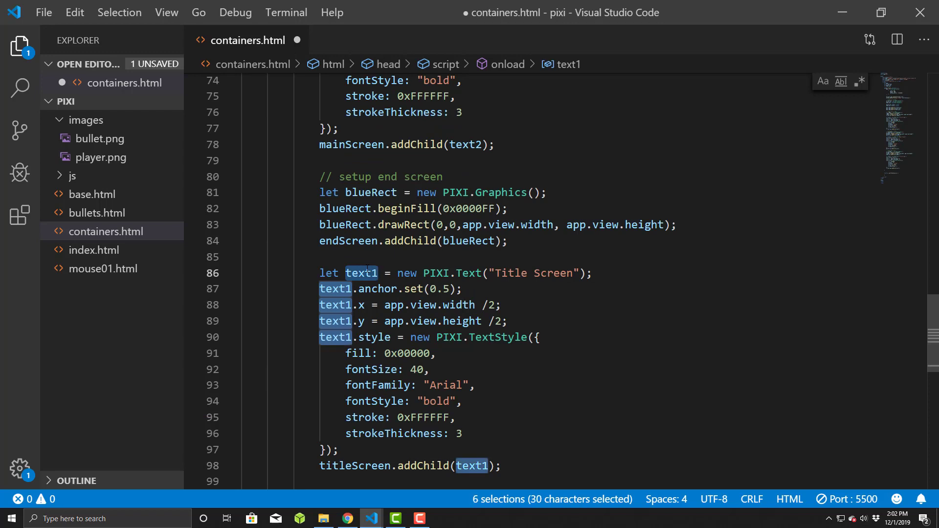
type("text3")
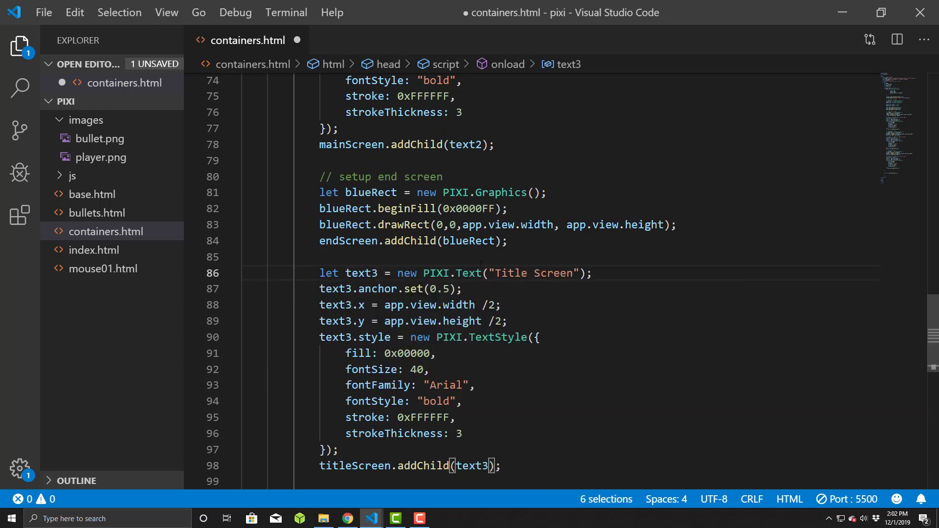
double_click(512, 273)
type("End")
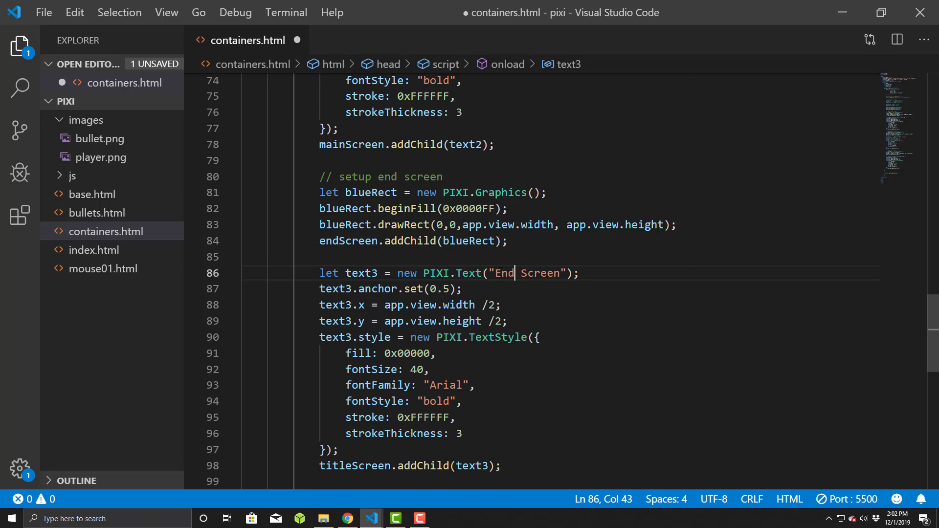
left_click(342, 467)
key("Right")
key("Right")
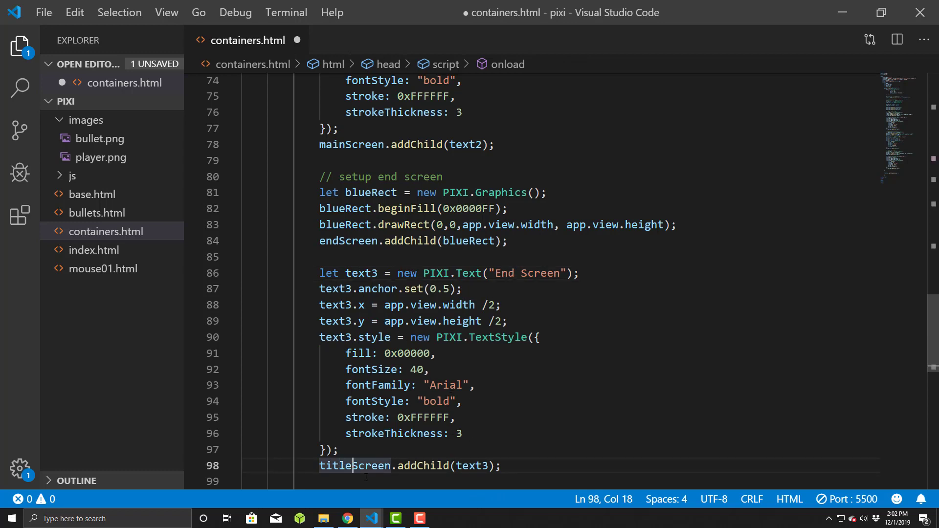
key("BackSpace")
key("BackSpace")
key("BackSpace")
key("BackSpace")
type("end")
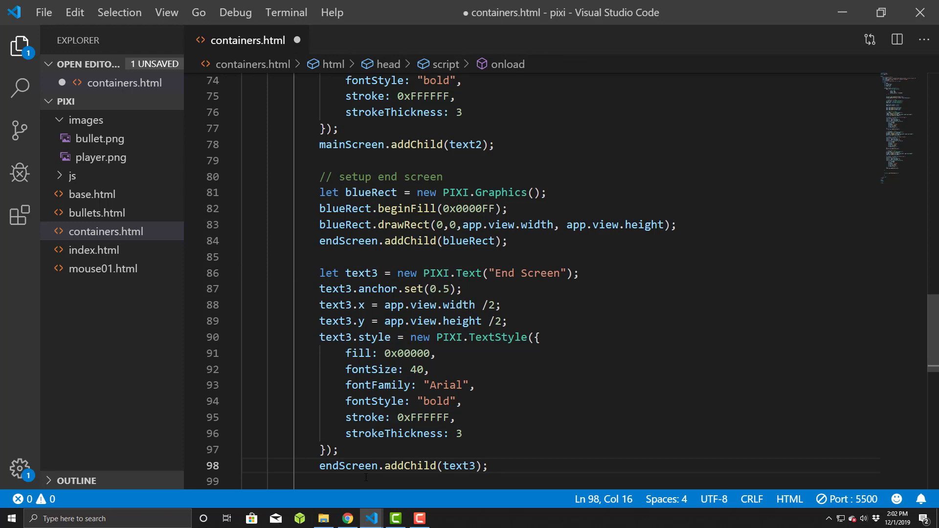
left_click(497, 448)
left_click(389, 256)
key("ctrl+s")
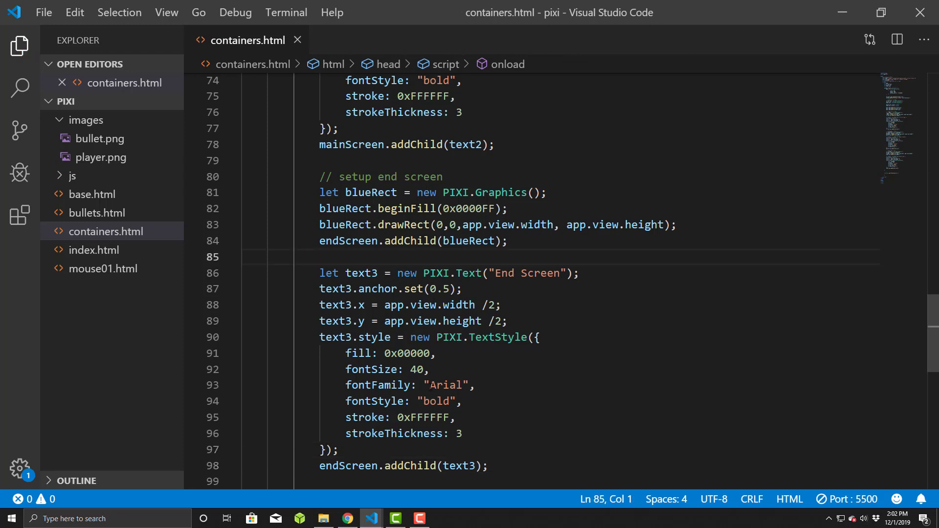
scroll(558, 281, "up", 4)
scroll(557, 281, "up", 3)
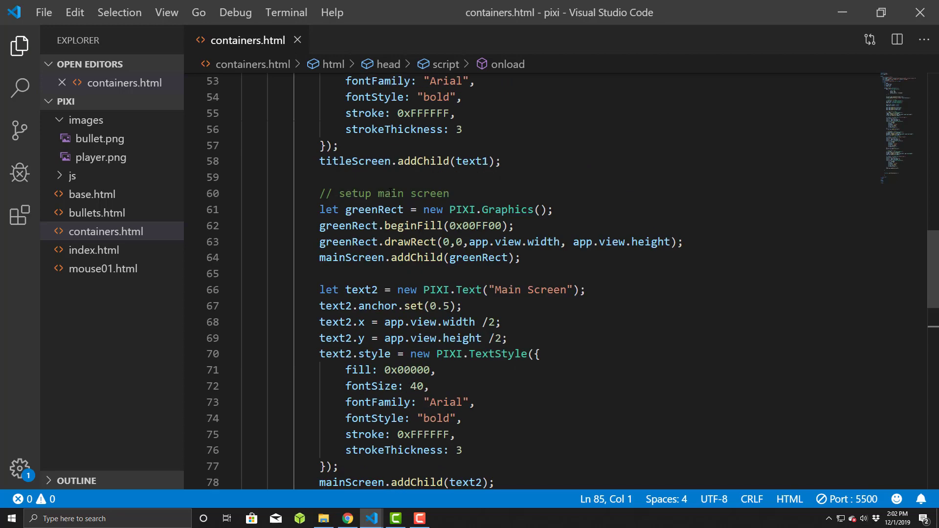
scroll(558, 281, "up", 3)
scroll(558, 281, "up", 1)
scroll(395, 197, "down", 2)
scroll(396, 200, "down", 2)
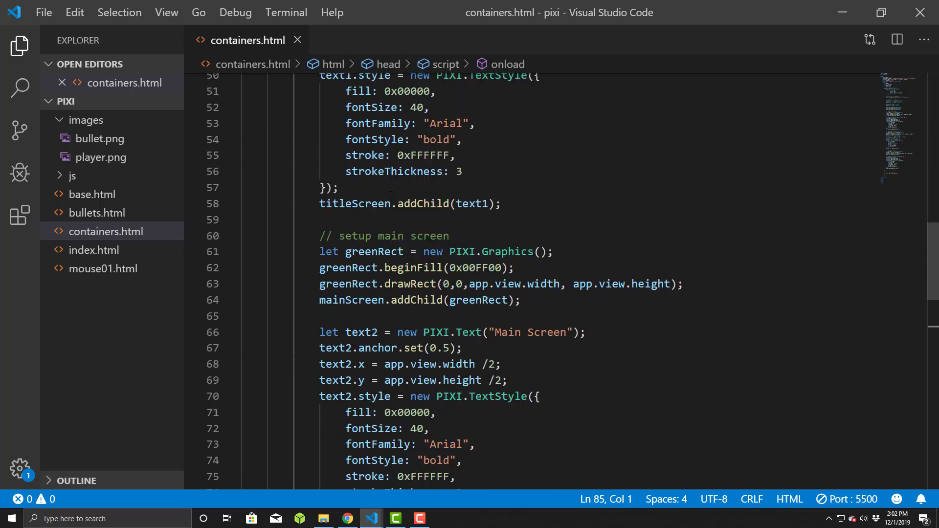
scroll(400, 206, "down", 2)
scroll(405, 212, "down", 2)
scroll(405, 211, "down", 2)
scroll(405, 211, "down", 4)
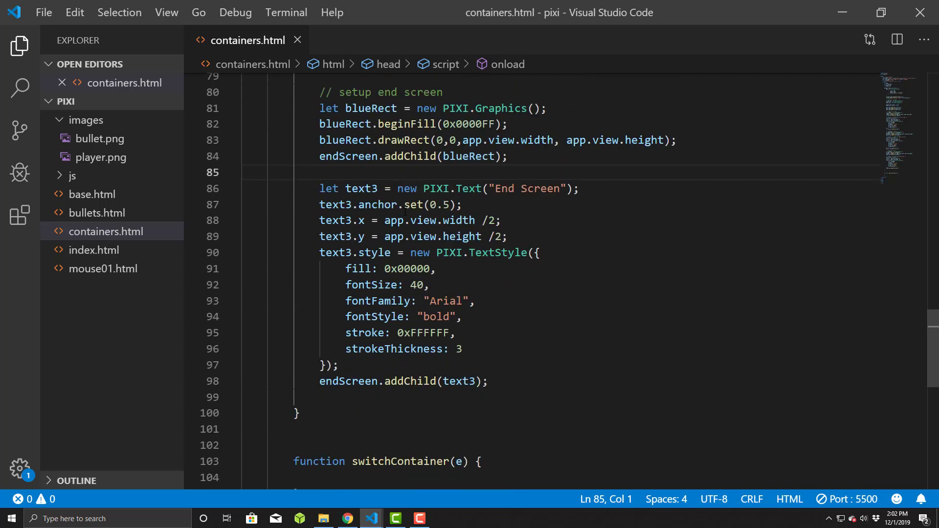
scroll(405, 212, "down", 1)
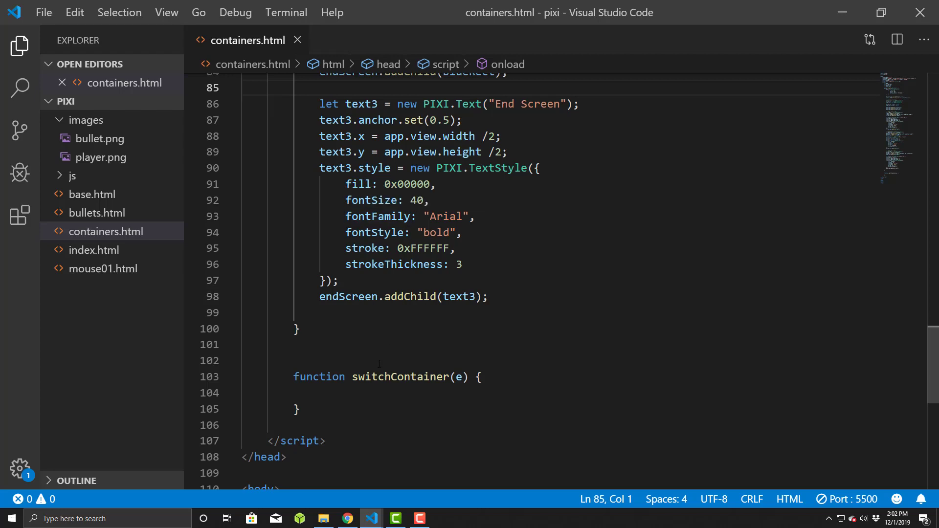
scroll(429, 308, "down", 1)
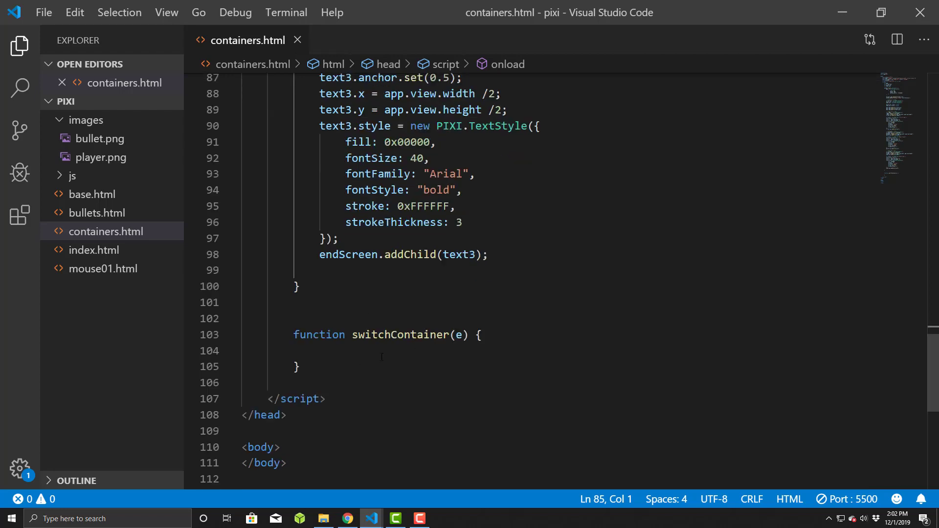
scroll(388, 350, "up", 2)
scroll(387, 350, "down", 1)
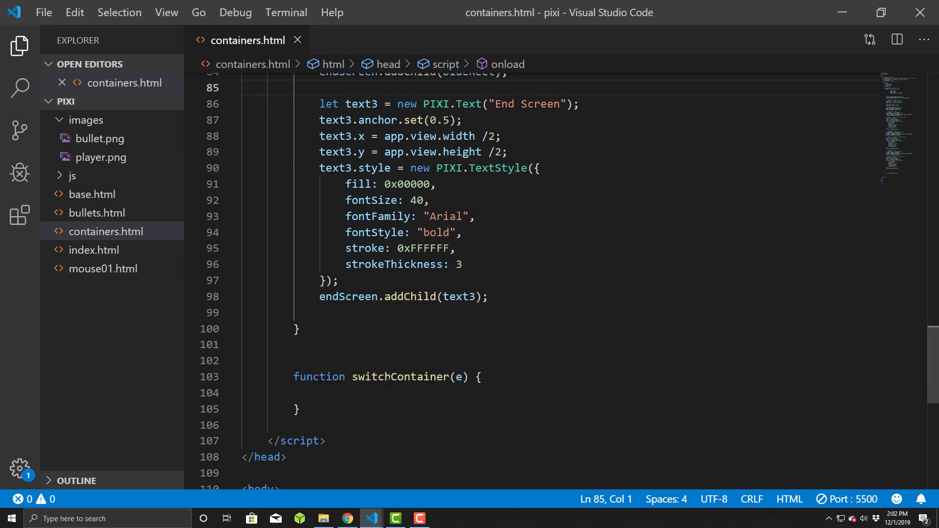
left_click(381, 389)
key("Tab")
key("Tab")
key("Tab")
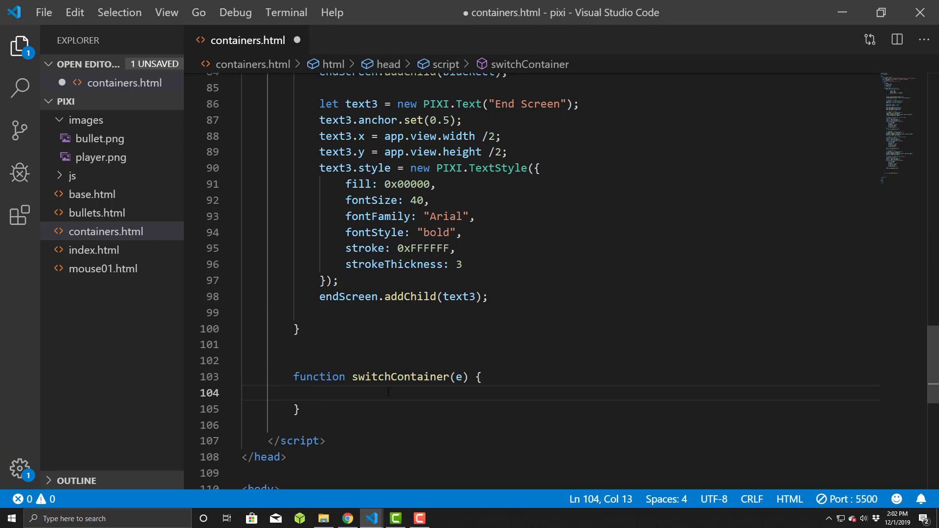
scroll(388, 391, "up", 5)
scroll(387, 392, "up", 3)
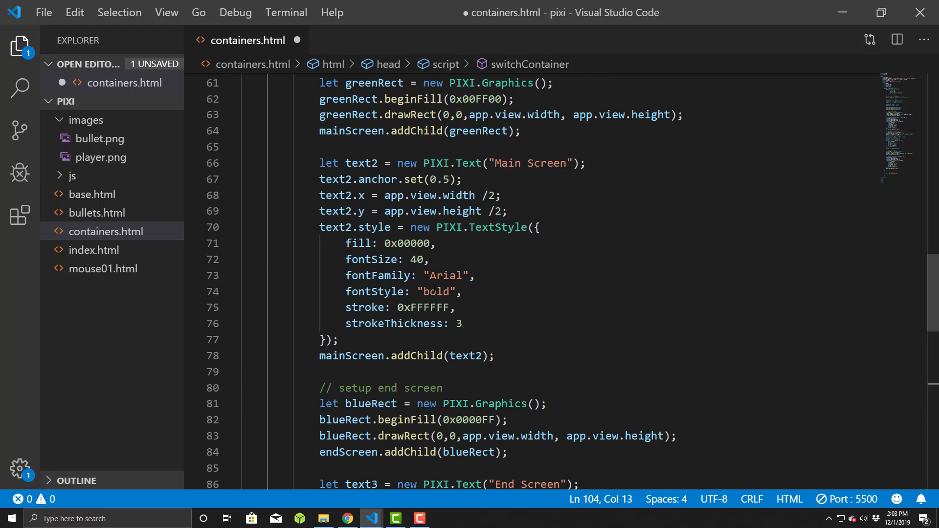
scroll(389, 392, "up", 2)
scroll(470, 279, "up", 3)
scroll(470, 279, "up", 3)
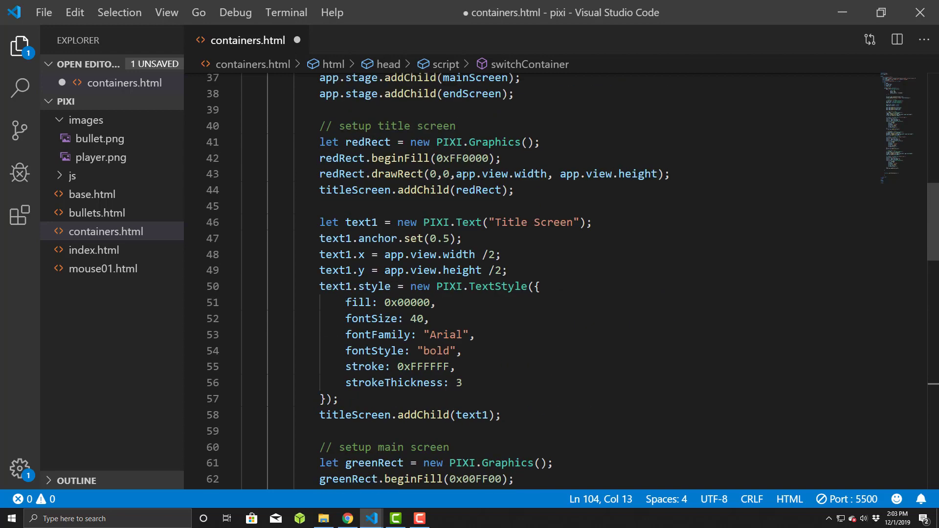
scroll(465, 174, "up", 3)
scroll(466, 174, "up", 3)
double_click(499, 154)
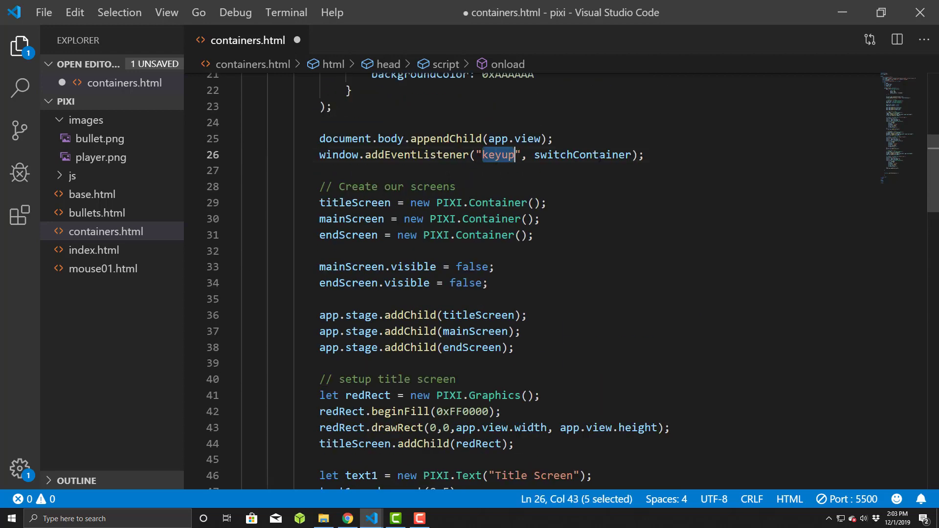
scroll(367, 293, "down", 4)
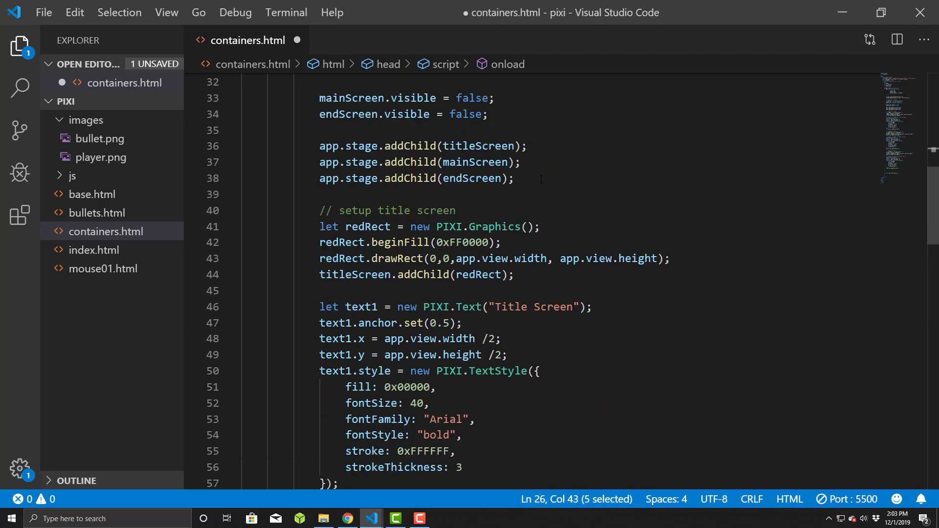
scroll(366, 292, "down", 9)
scroll(367, 293, "down", 5)
scroll(367, 292, "down", 4)
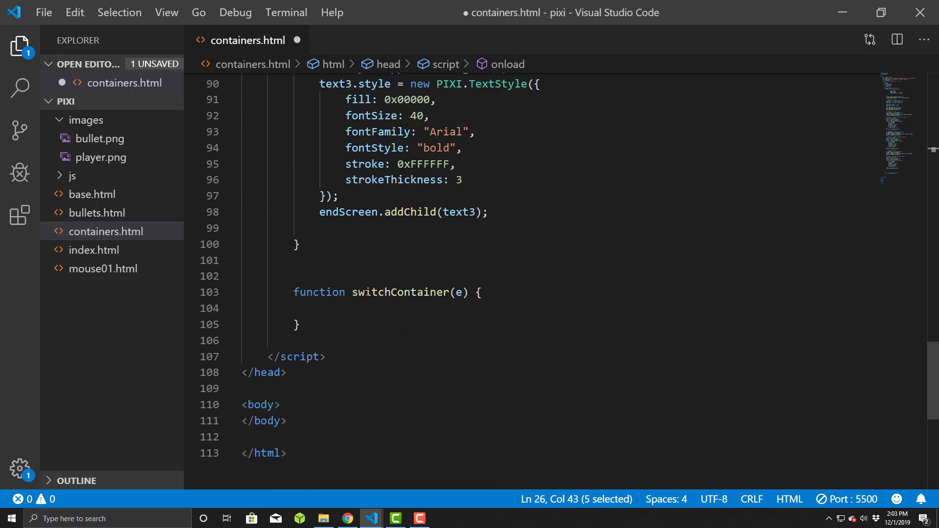
Write a switch on e.key in switchContainer with case "1" and its break.
left_click(338, 299)
left_click(356, 313)
type("sw")
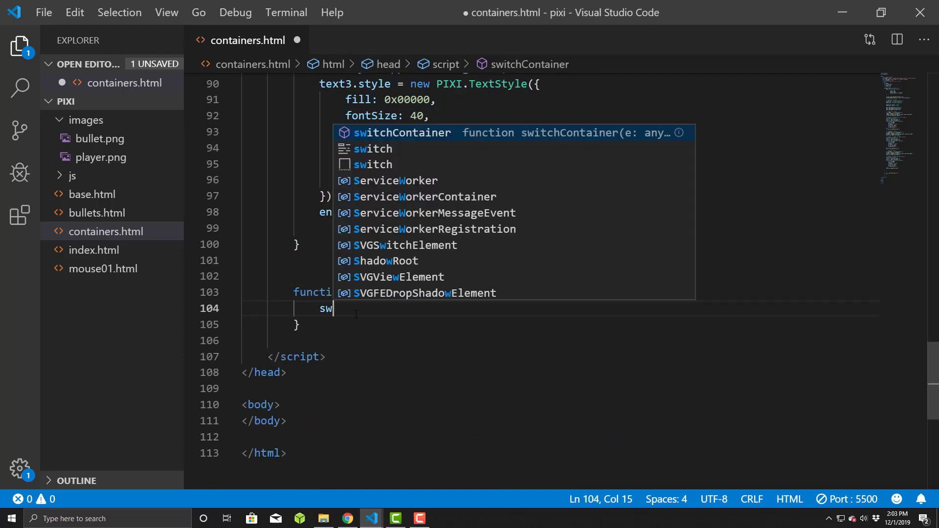
type("itch")
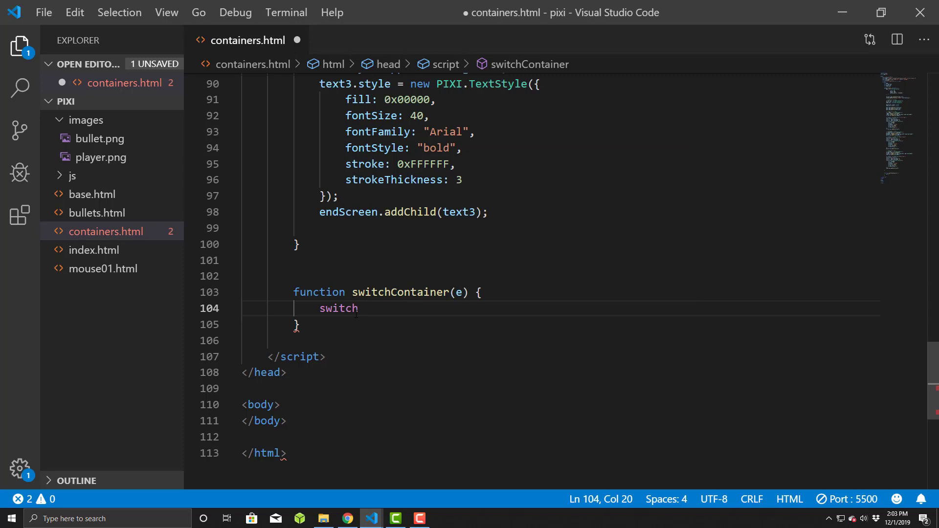
type(" e.key")
key("BackSpace")
key("BackSpace")
key("BackSpace")
key("BackSpace")
key("BackSpace")
type("(e")
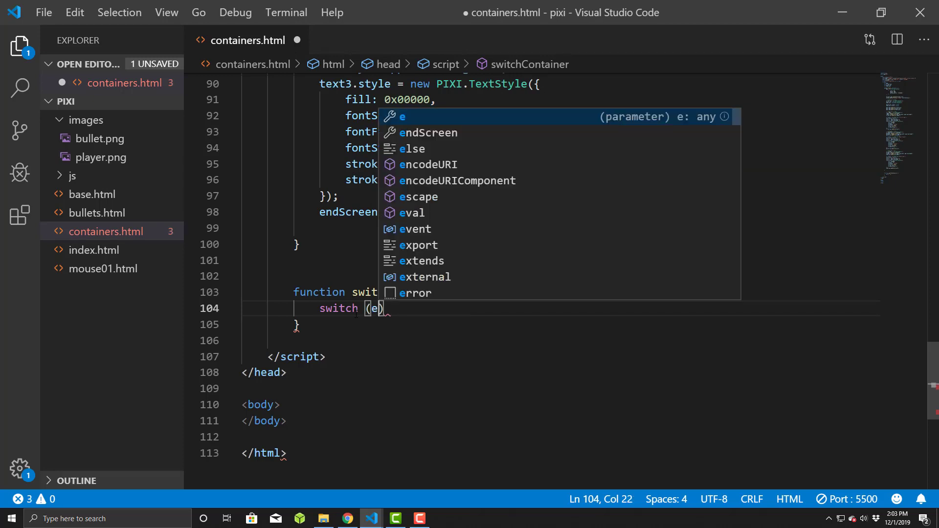
type(".key) ")
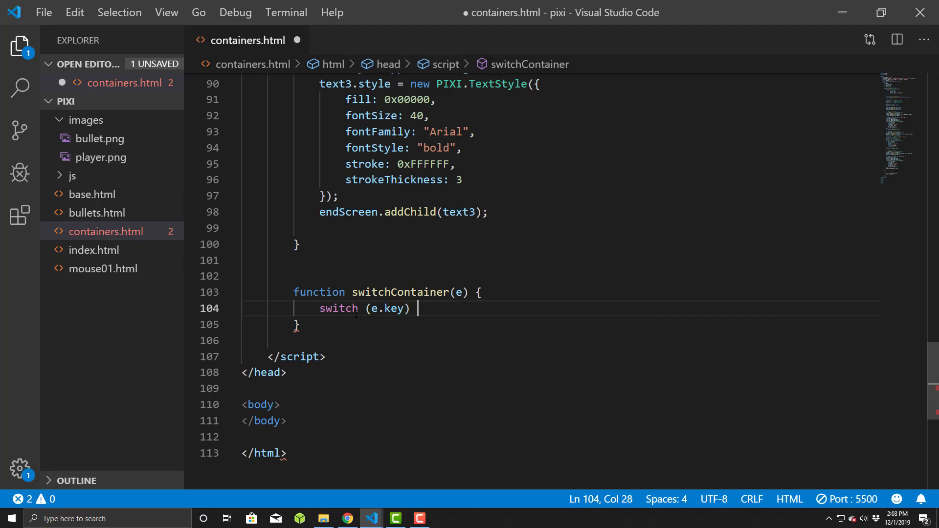
type("{")
key("Return")
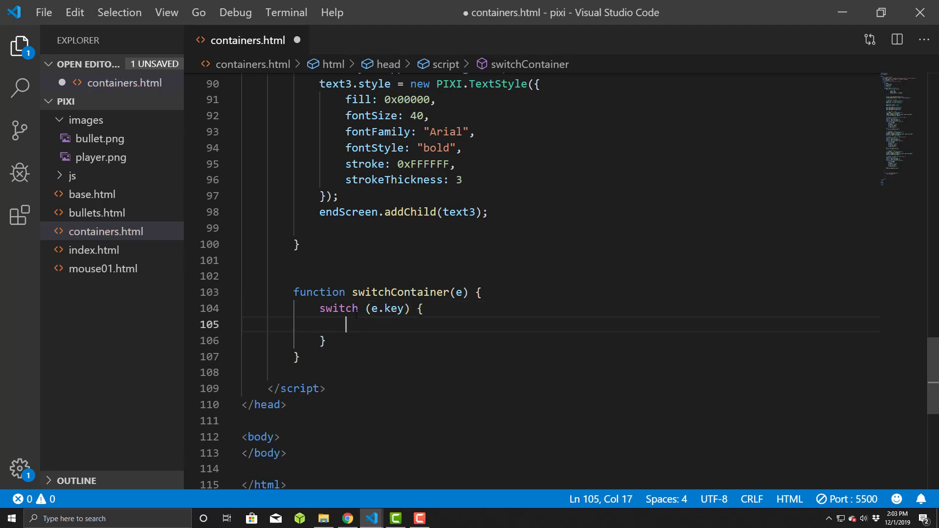
type("case \"1")
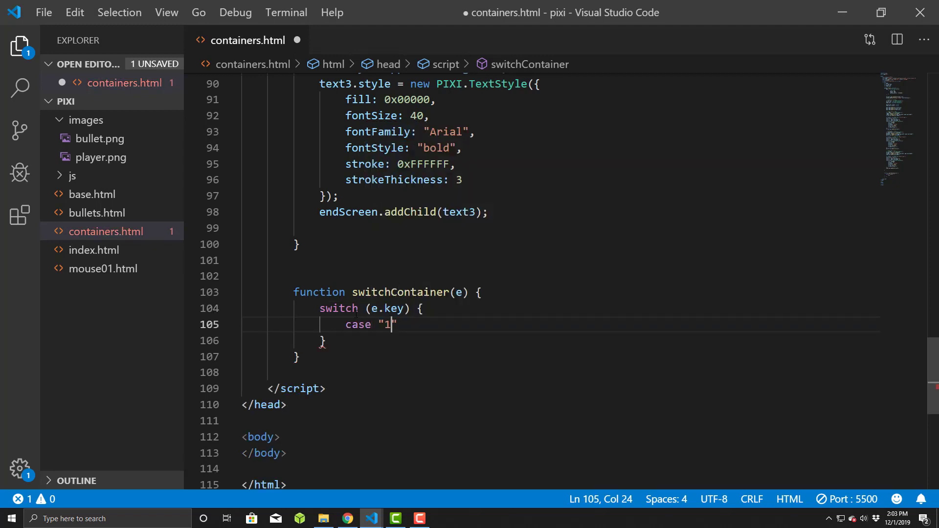
type("\"L:")
key("BackSpace")
type(":")
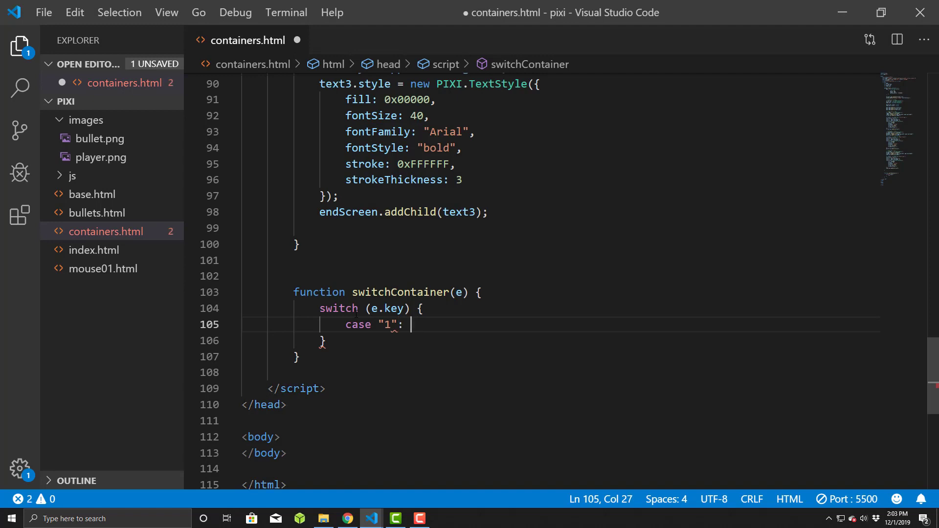
key("Return")
type("ak;")
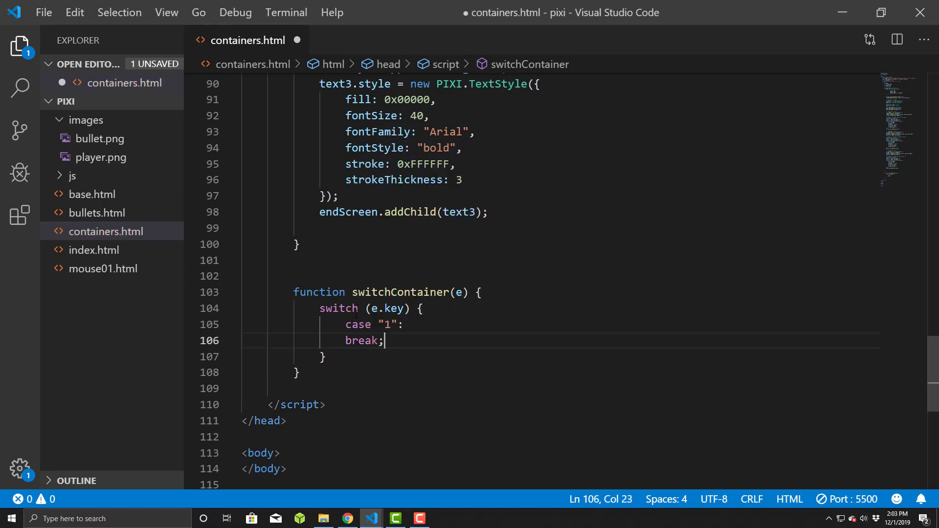
key("Up")
key("Up")
Duplicate the case block into case "2" and case "3".
key("Down")
key("Home")
key("shift+Down")
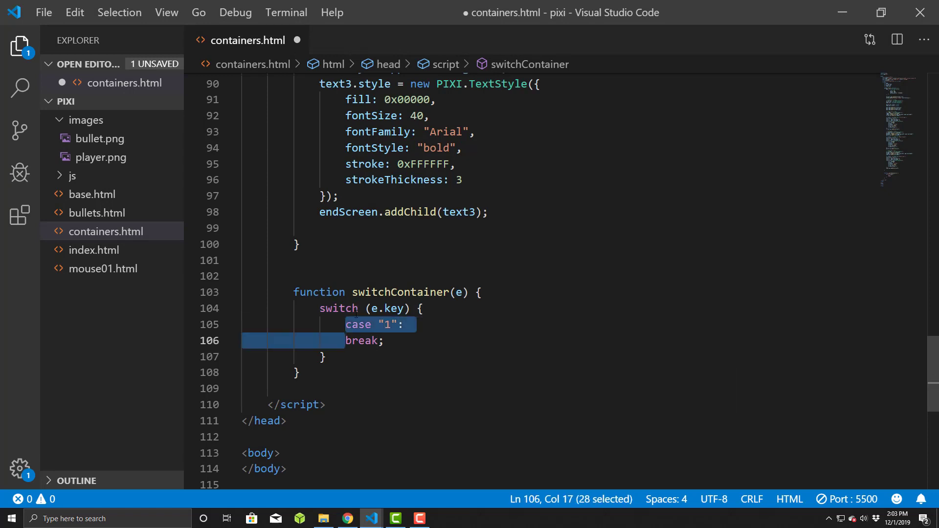
key("shift+End")
key("ctrl+c")
key("Right")
key("Return")
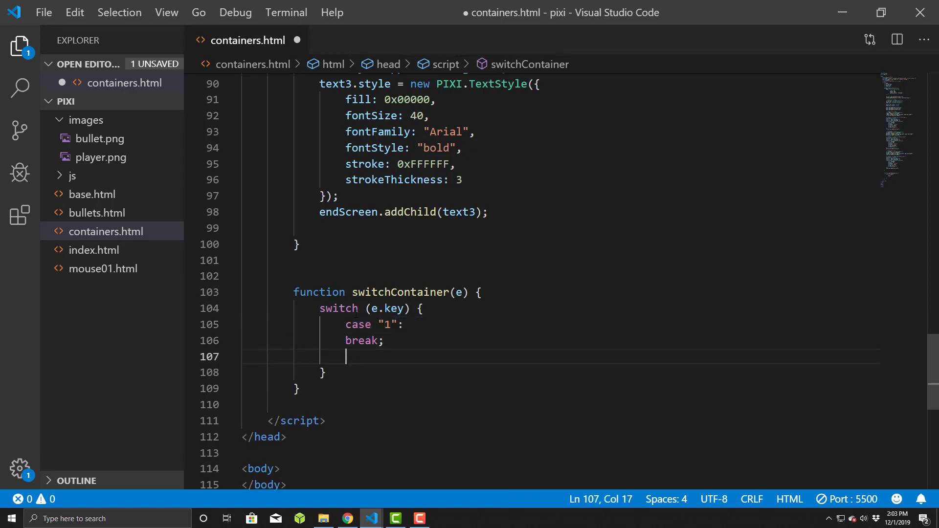
key("ctrl+v")
key("ctrl+v")
key("Up")
key("Up")
key("Right")
key("Up")
key("Down")
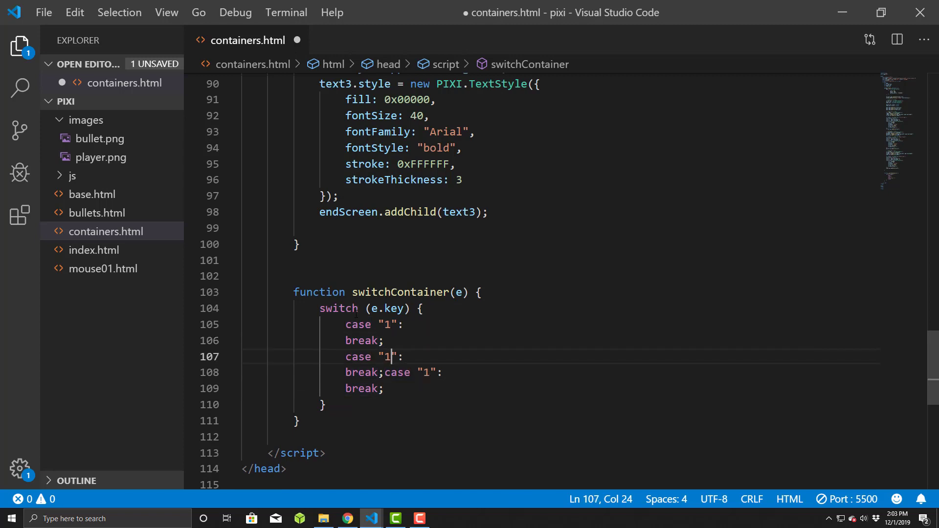
key("Down")
key("Right")
key("Right")
key("Right")
key("Right")
key("Delete")
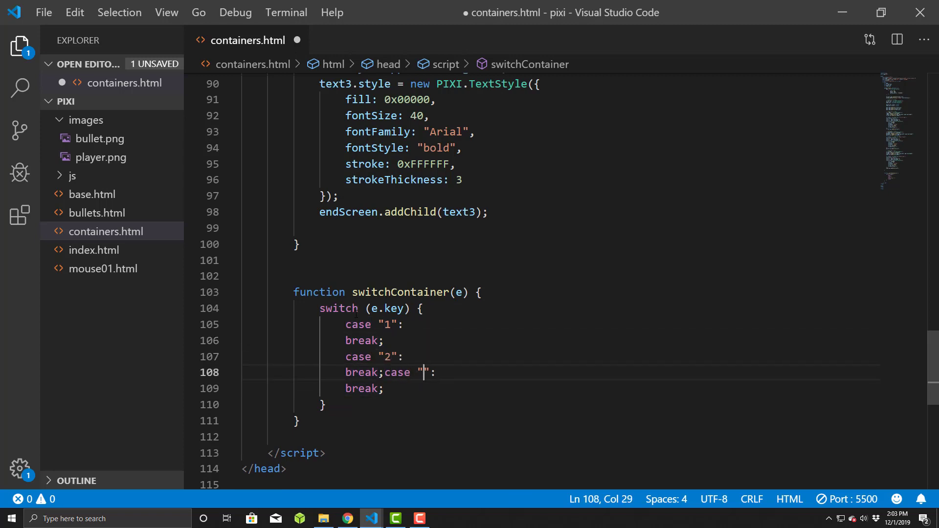
type("3")
key("Left")
key("Left")
key("Left")
key("Left")
key("Left")
key("Left")
key("Return")
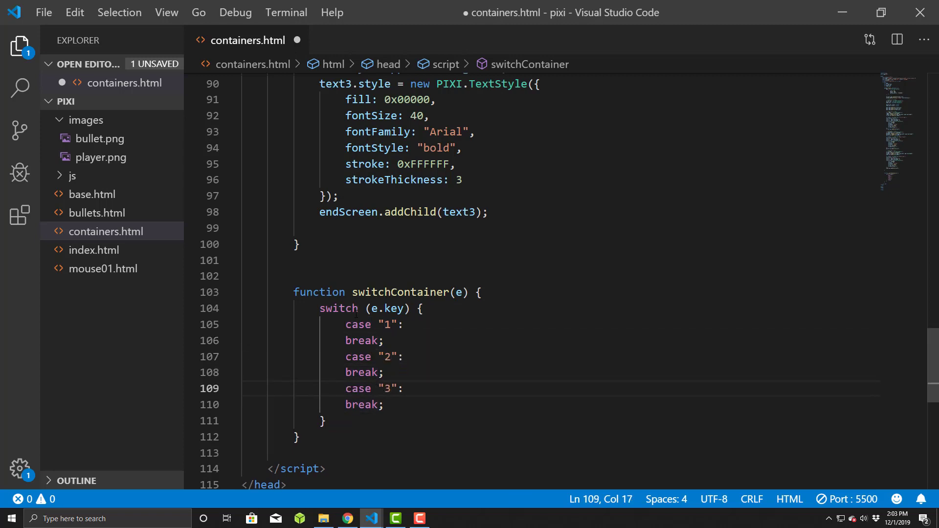
Reindent the break lines and add an empty line inside case "1".
key("shift+alt+f")
key("Up")
key("Up")
key("Up")
key("Up")
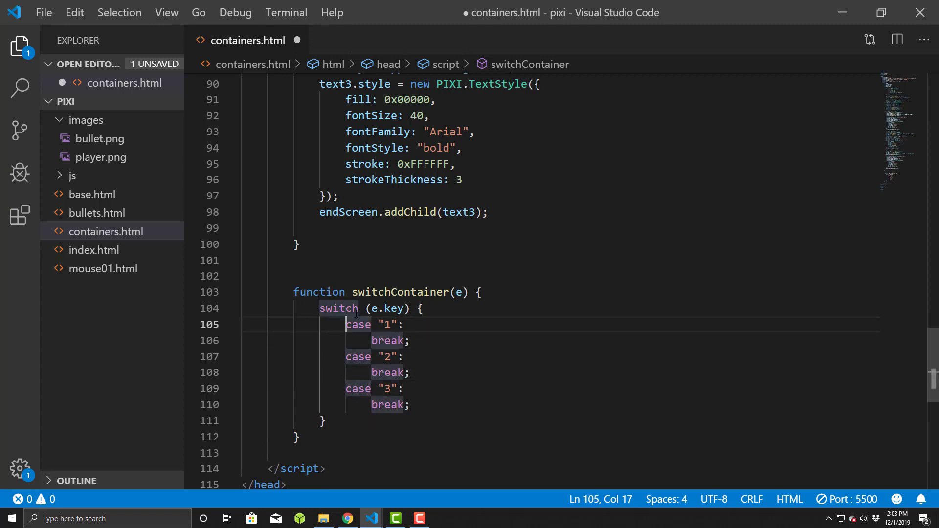
key("End")
key("Return")
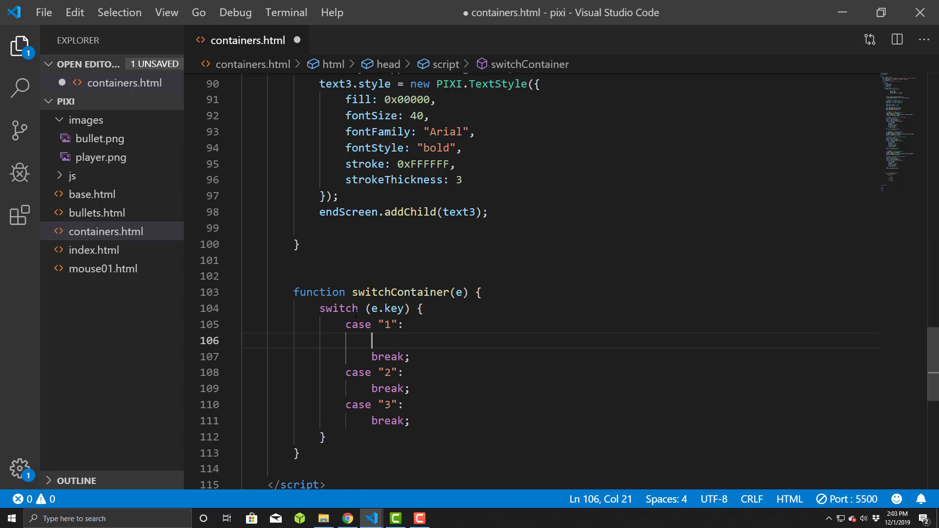
type("tit")
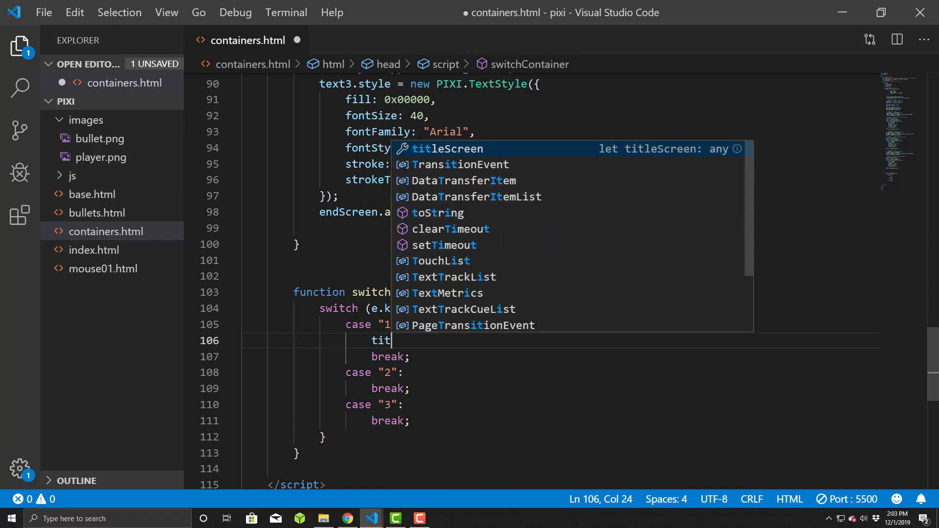
type("leScreen.vi")
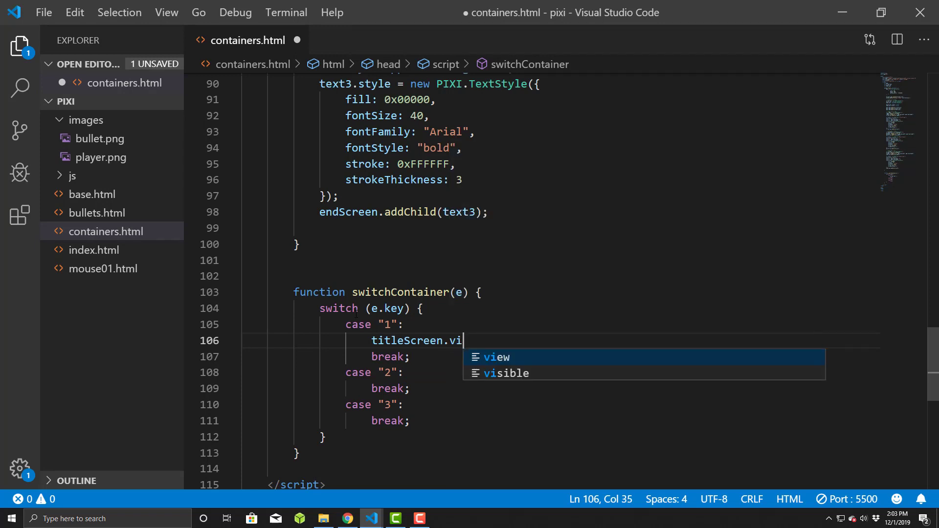
type("sible = tr")
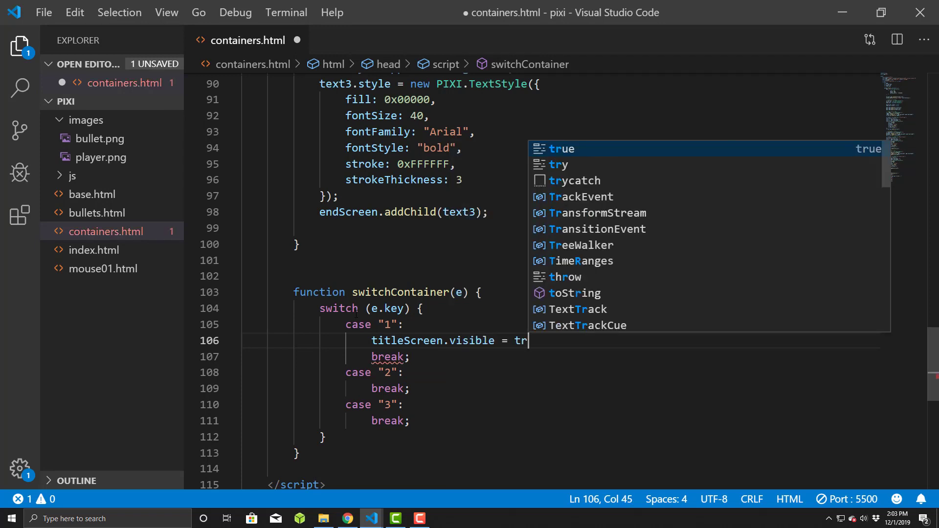
type("ue;")
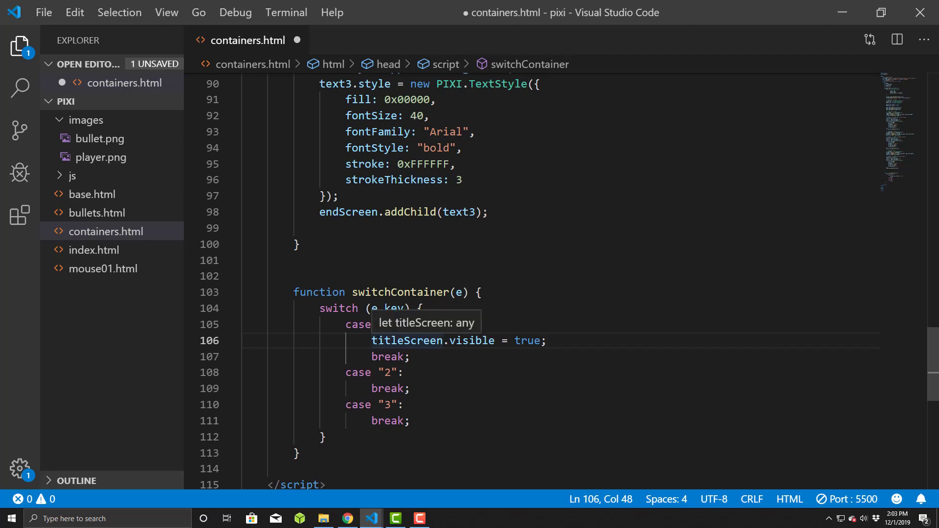
Under case "1", make titleScreen visible and hide mainScreen and endScreen.
key("Return")
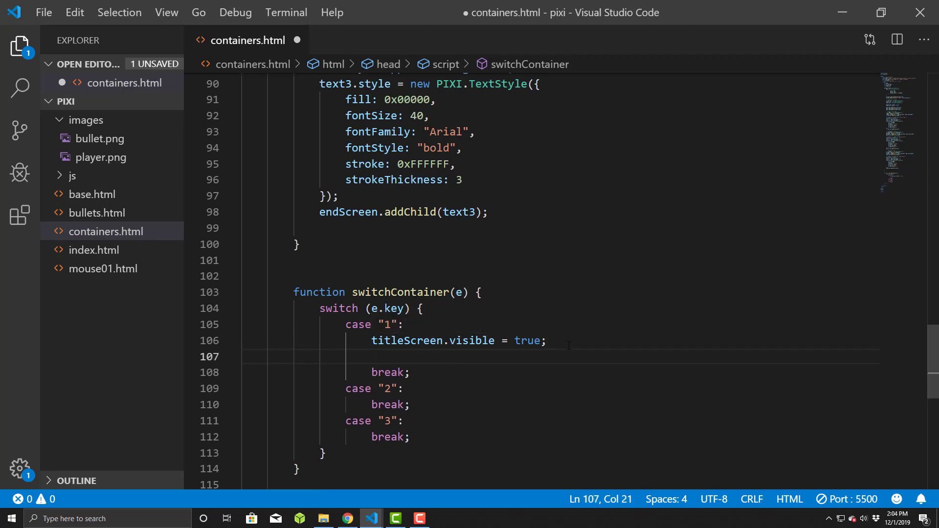
type("mainScree")
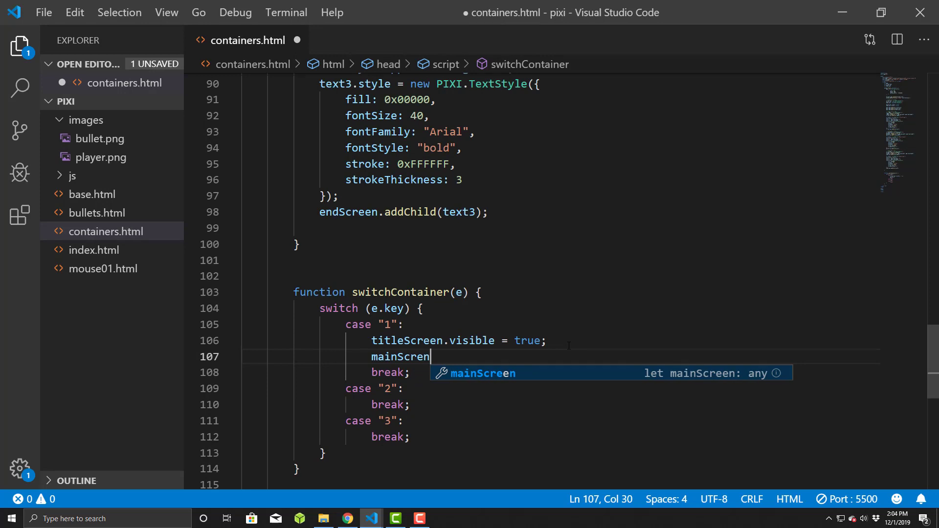
type("n.visible = ")
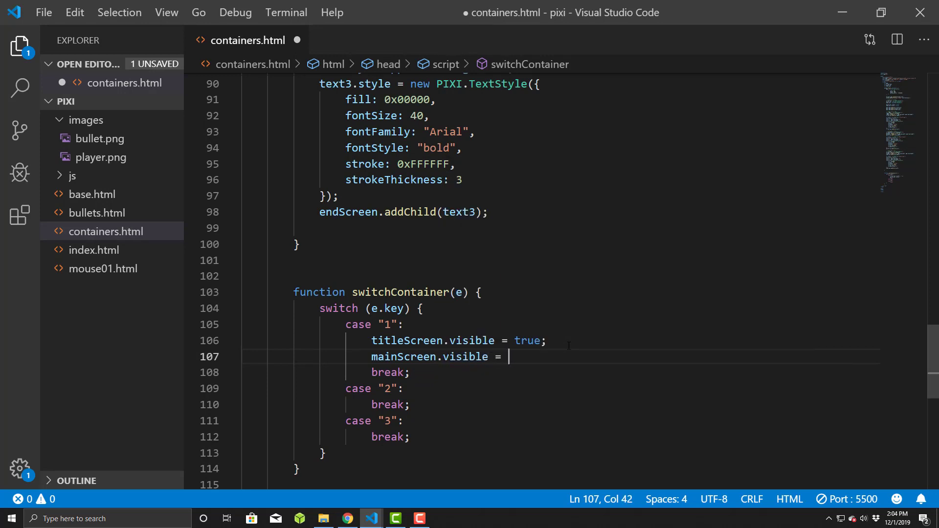
type("false;")
key("Return")
type("end")
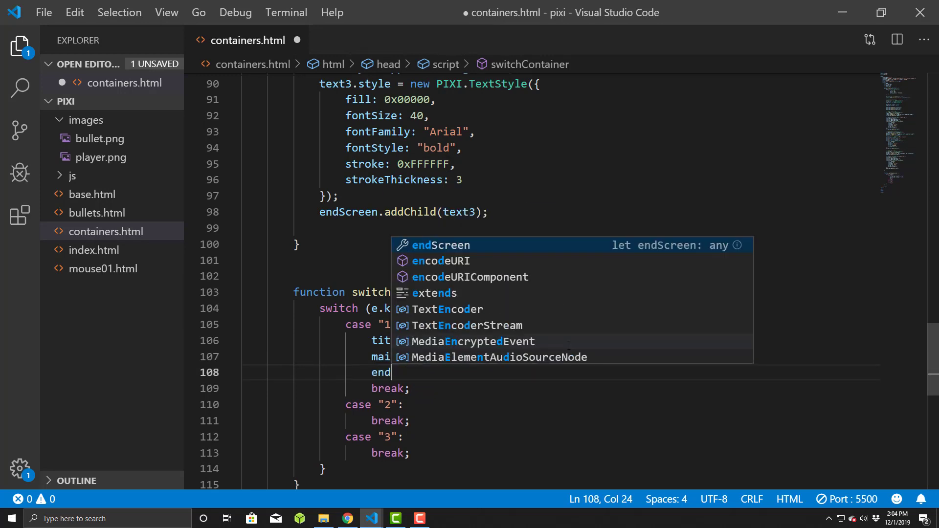
type("Screen.visible ")
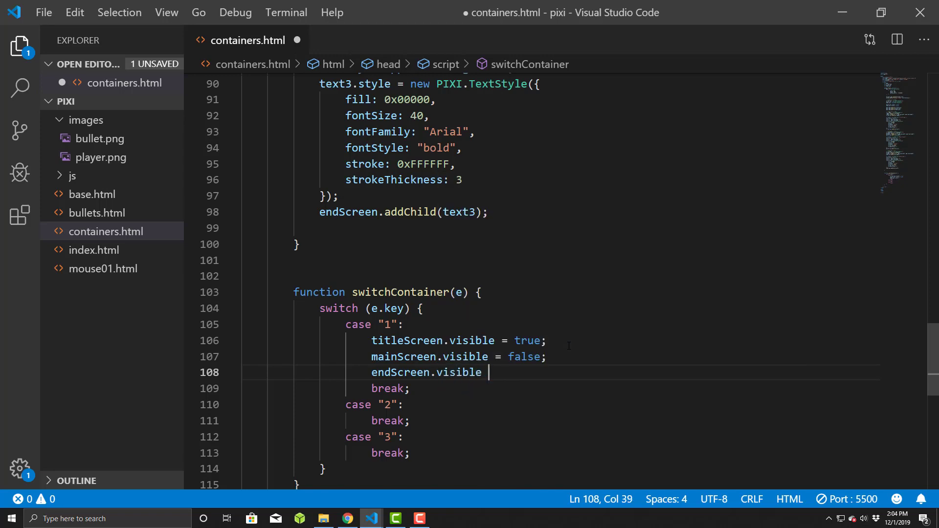
type("= false;")
left_click_drag(541, 372, 373, 340)
key("ctrl+c")
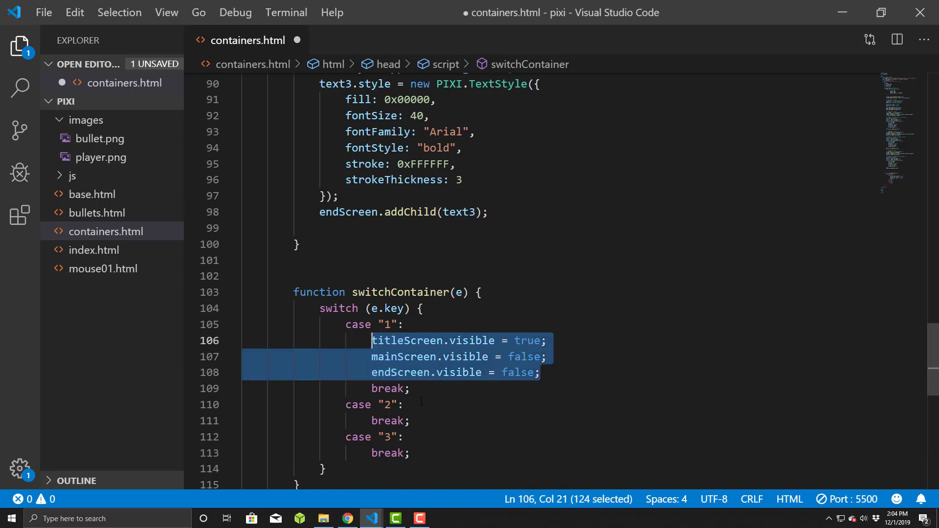
Copy the three visibility assignments into cases "2" and "3" with corrected indentation.
left_click(425, 406)
key("Return")
key("ctrl+v")
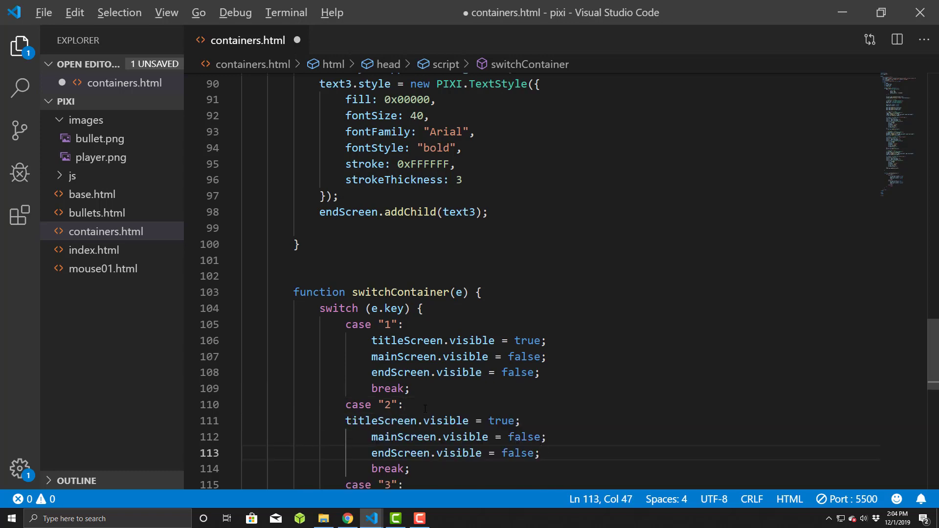
key("shift+alt+f")
scroll(424, 409, "down", 2)
left_click(416, 400)
key("Return")
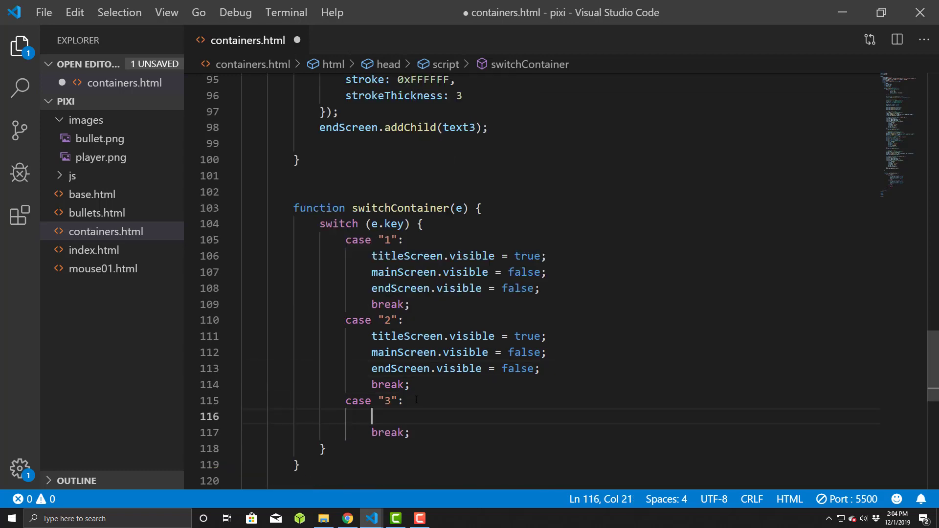
key("ctrl+v")
key("shift+alt+f")
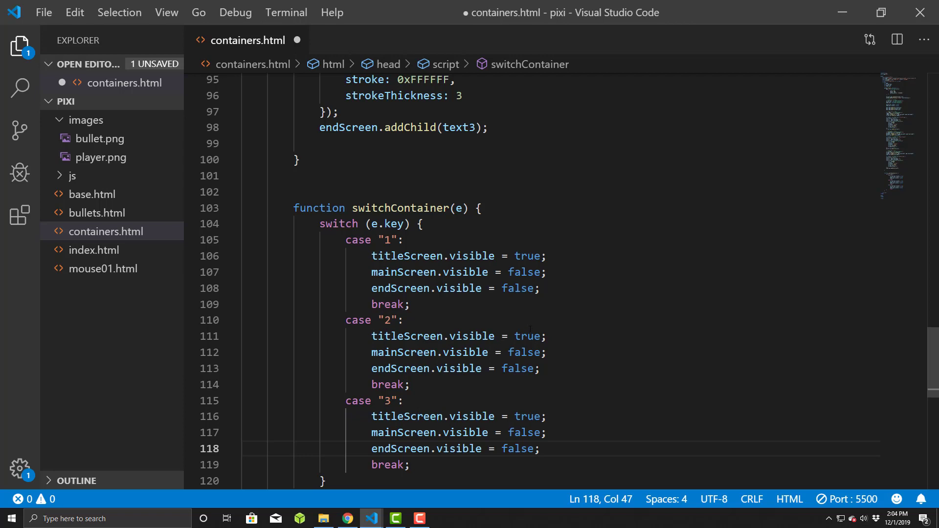
Swap true/false values so case "2" shows mainScreen and case "3" shows endScreen.
double_click(528, 336)
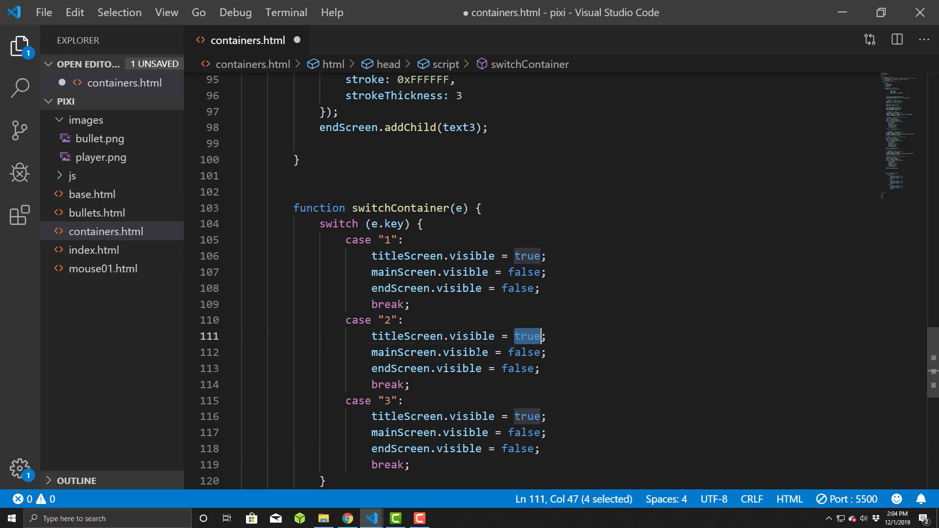
type("fales")
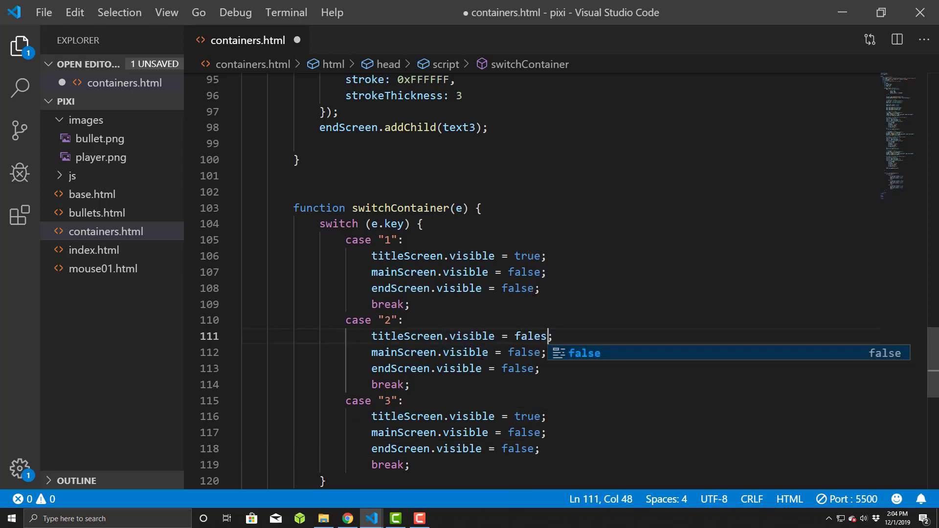
double_click(525, 352)
type("tr")
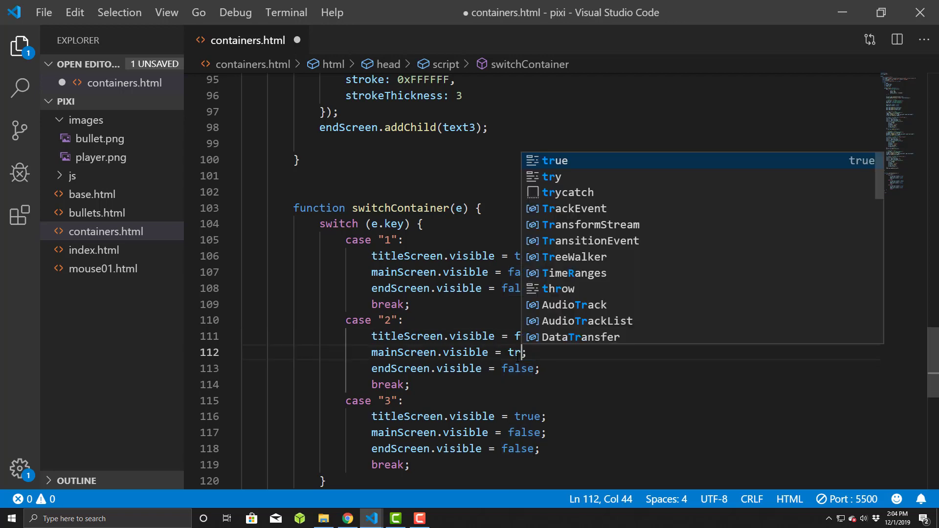
type("ue")
left_click(489, 368)
double_click(527, 416)
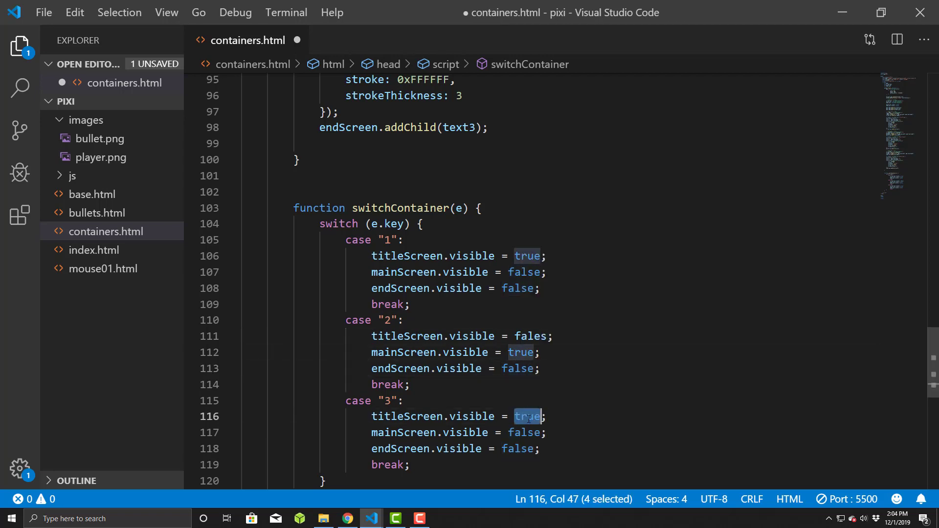
type("false")
double_click(518, 447)
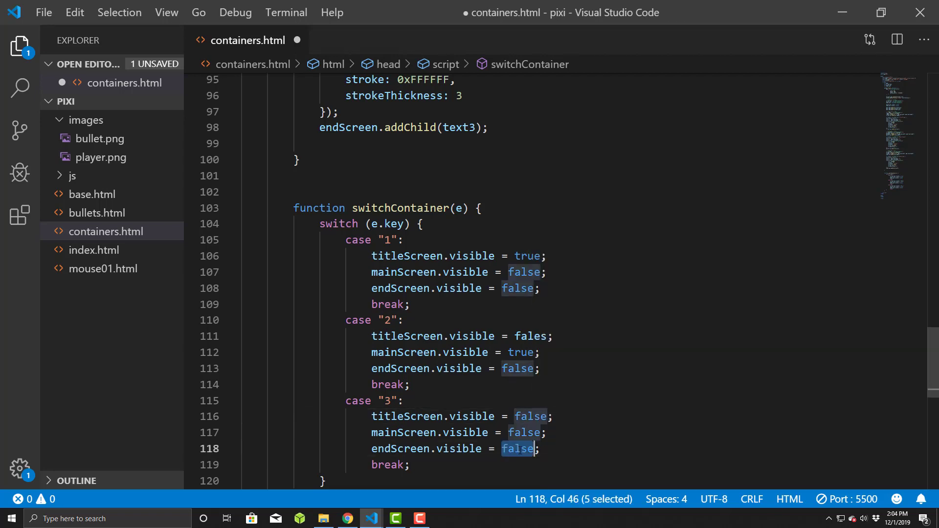
type("true")
left_click(405, 400)
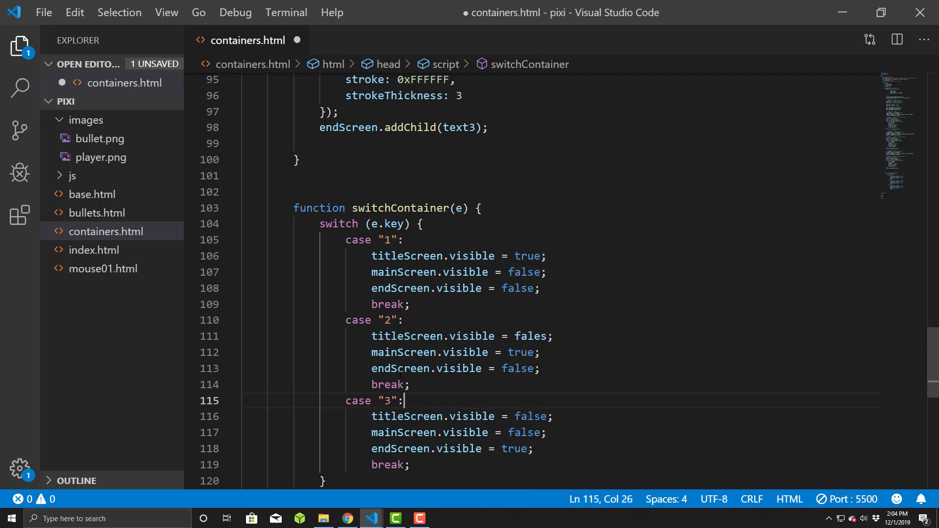
scroll(405, 401, "down", 1)
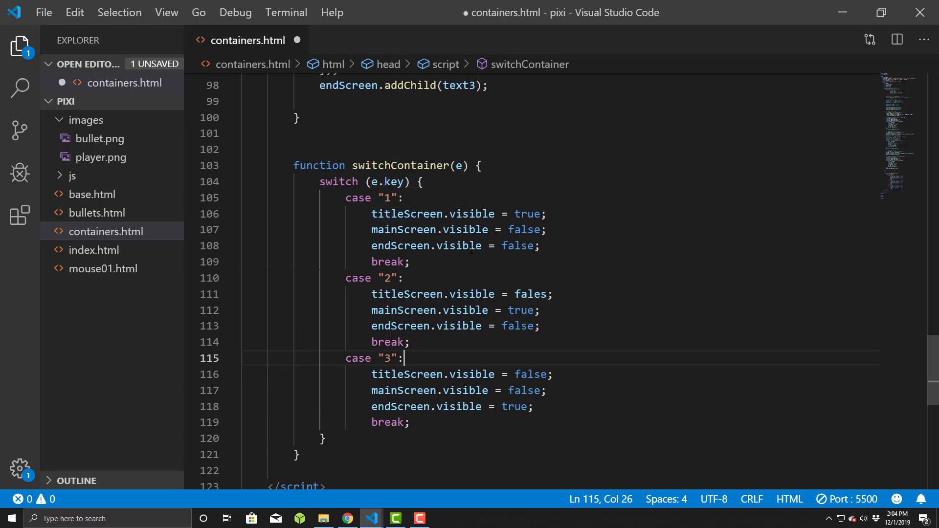
left_click(552, 323)
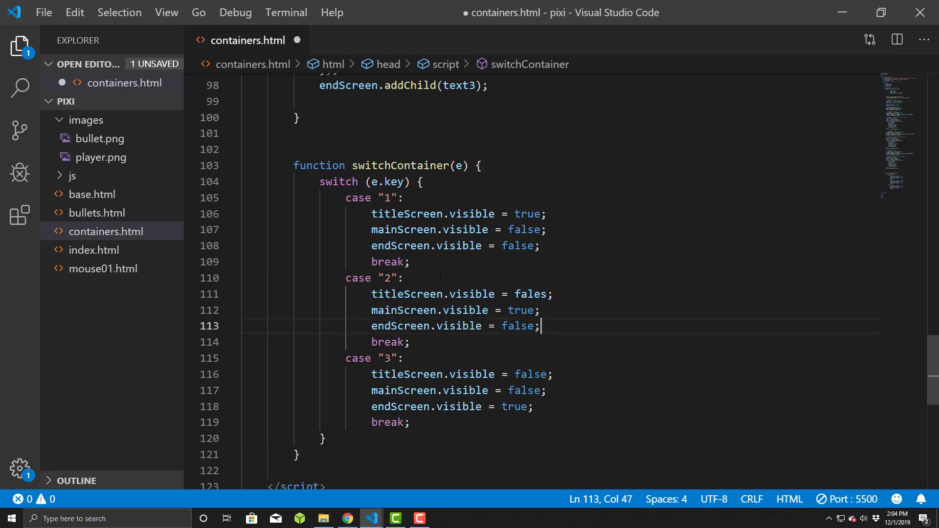
Save and press key 3 in Chrome to show the blue End Screen.
left_click(440, 358)
key("ctrl+s")
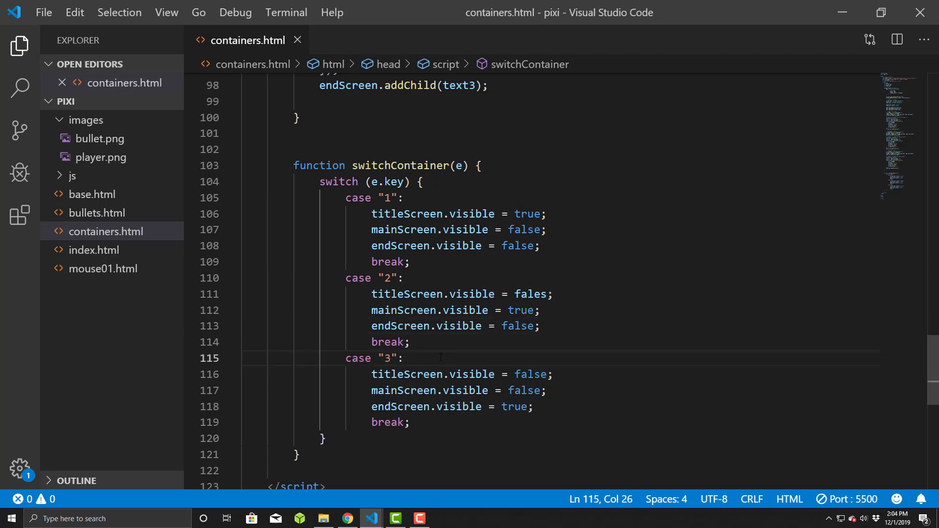
key("alt+Tab")
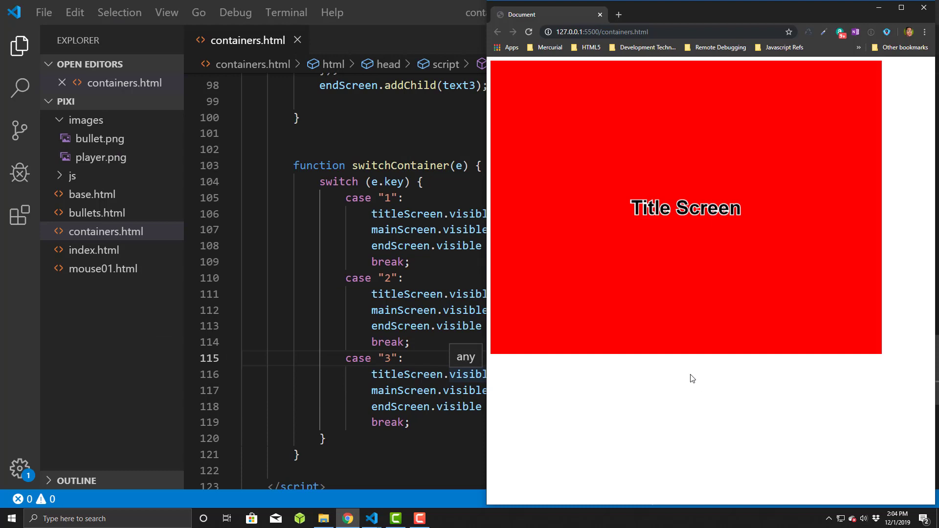
key("3")
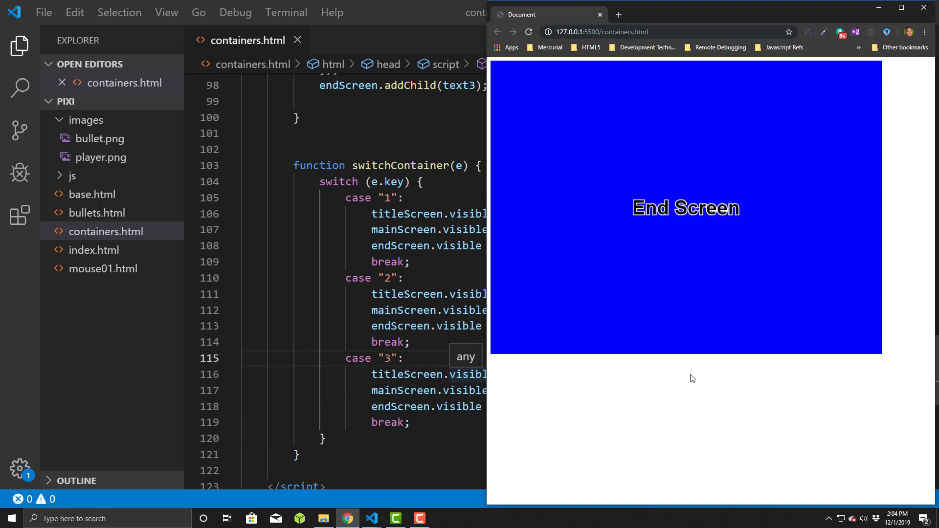
Correct the misspelled 'fales' to 'false' in the script.
left_click(418, 326)
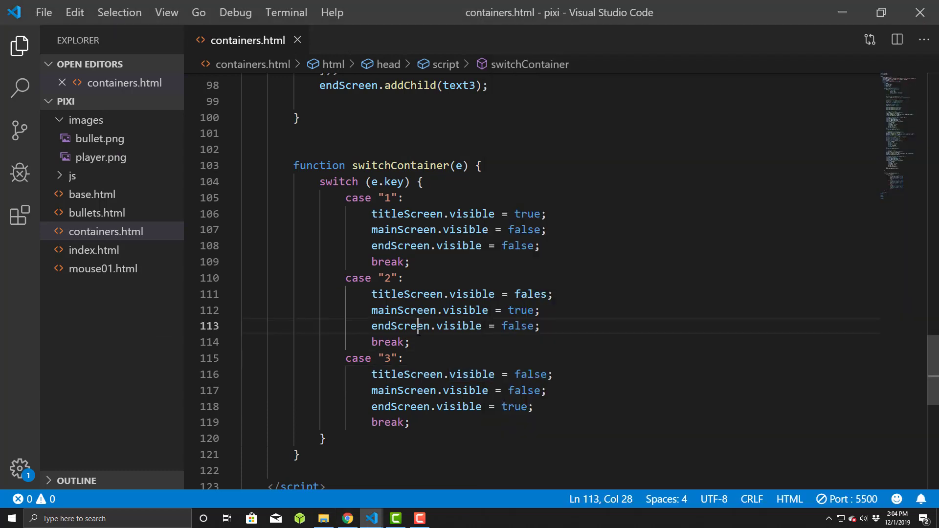
left_click(528, 293)
type("es")
key("BackSpace")
key("BackSpace")
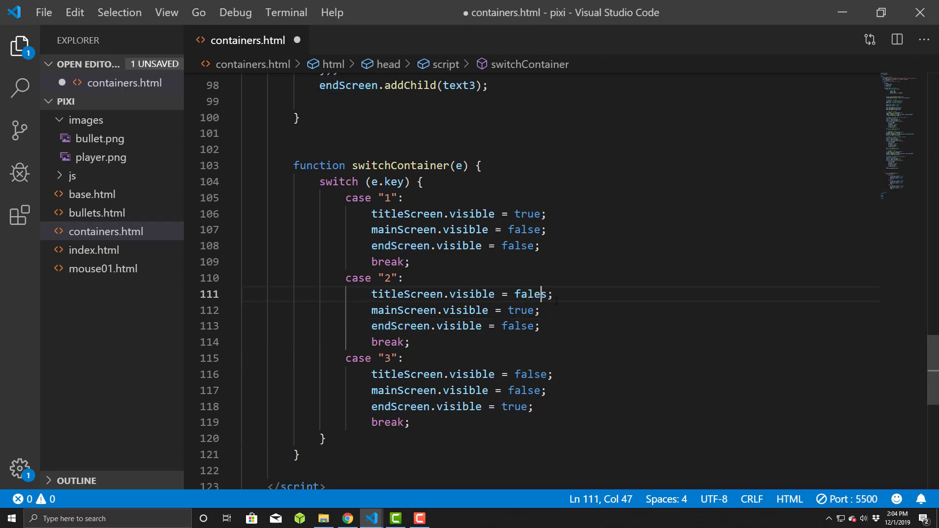
key("BackSpace")
key("Right")
type("e")
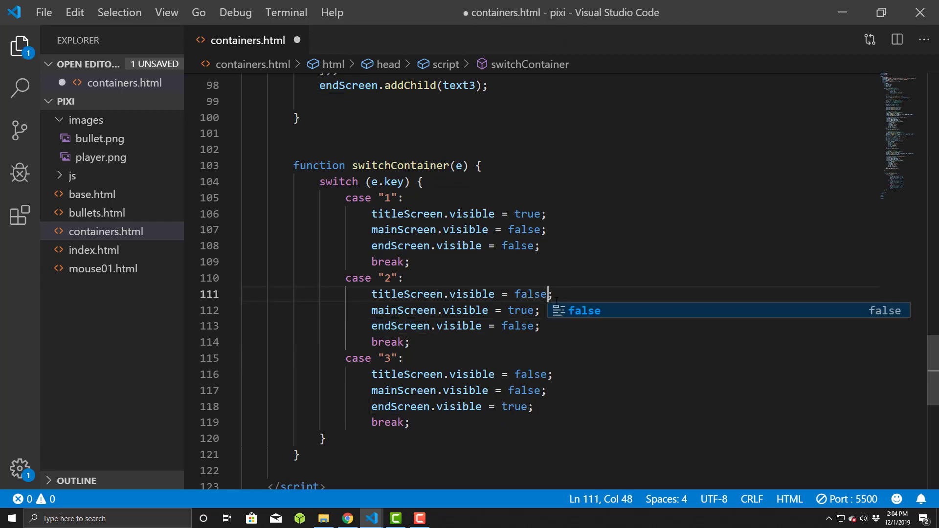
Save, then cycle keys 1, 2 and 3 in Chrome through the red, green and blue screens.
key("ctrl+s")
key("alt+Tab")
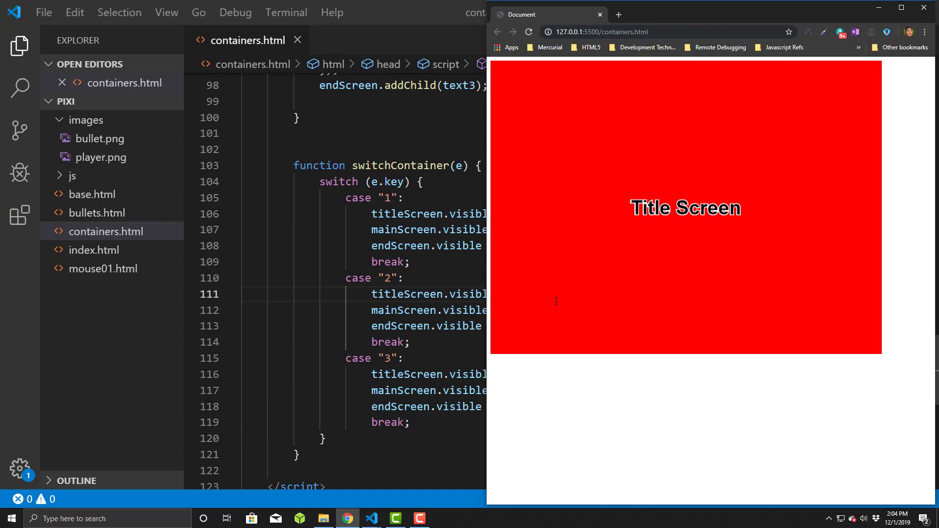
key("2")
key("3")
key("2")
key("3")
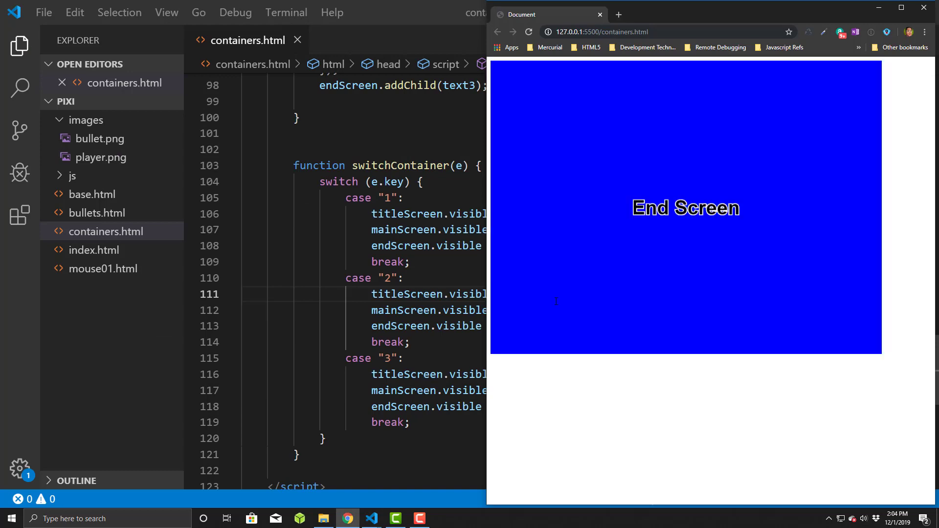
key("2")
key("3")
key("1")
key("2")
key("3")
key("1")
key("2")
key("3")
key("1")
key("2")
key("3")
left_click(482, 326)
scroll(481, 326, "up", 6)
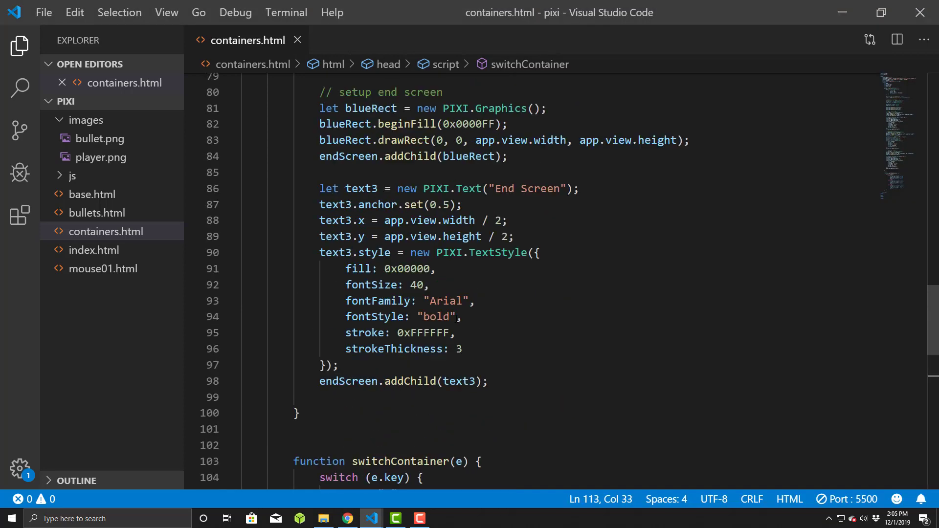
scroll(455, 318, "up", 10)
scroll(455, 317, "up", 5)
scroll(455, 317, "up", 6)
scroll(456, 317, "up", 2)
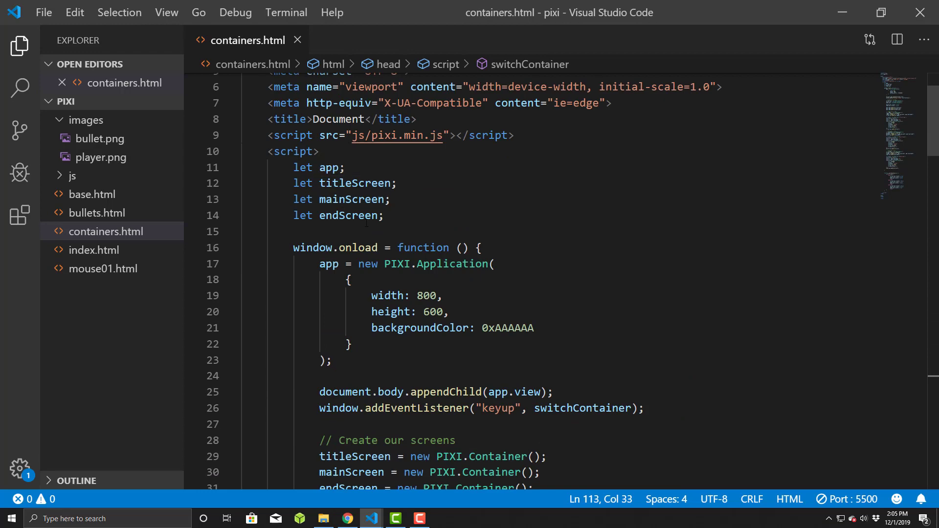
scroll(360, 202, "down", 1)
scroll(424, 261, "down", 4)
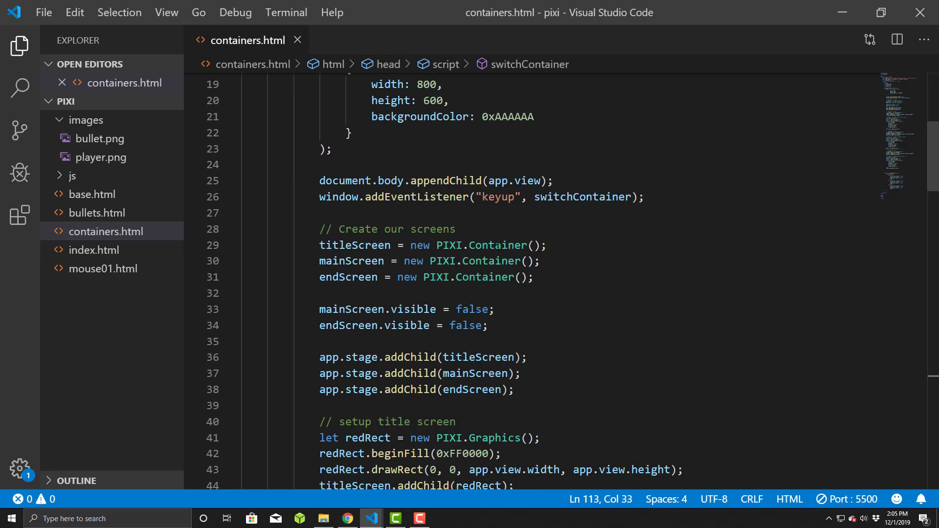
double_click(498, 246)
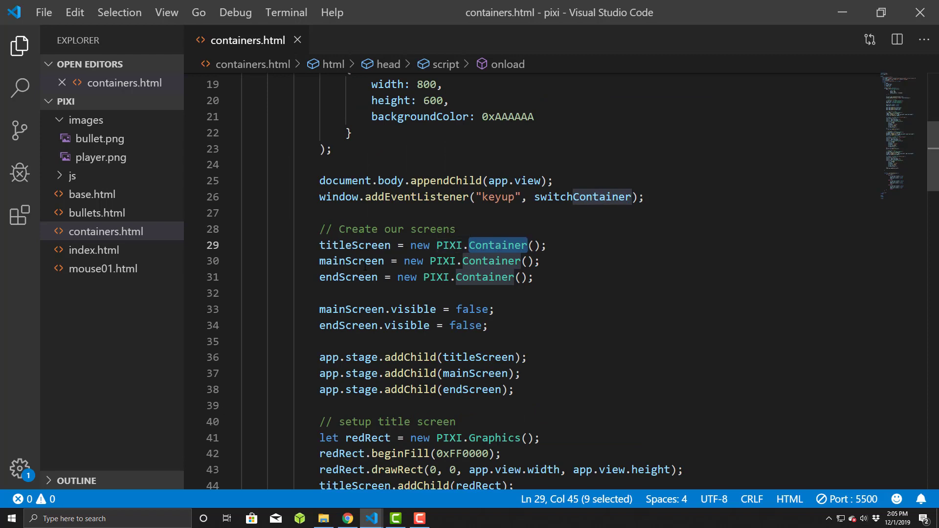
left_click(364, 309)
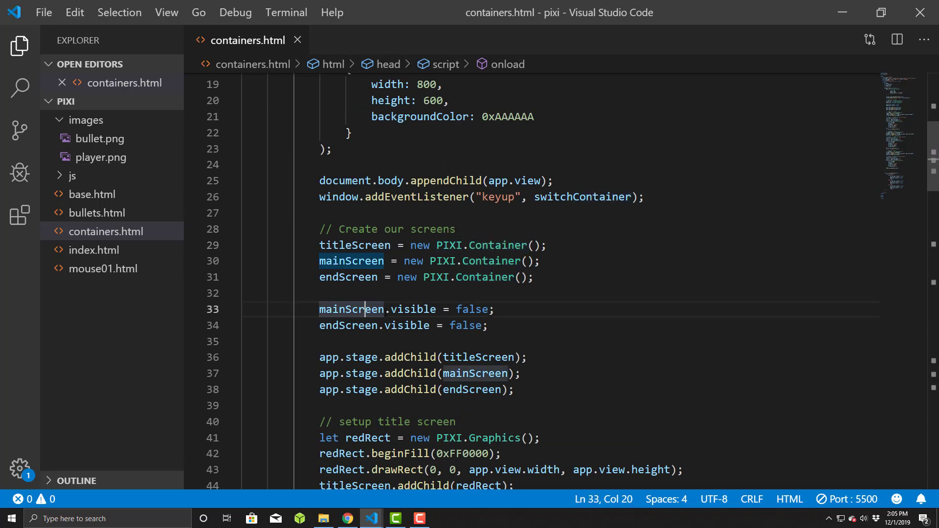
left_click(364, 282)
double_click(343, 245)
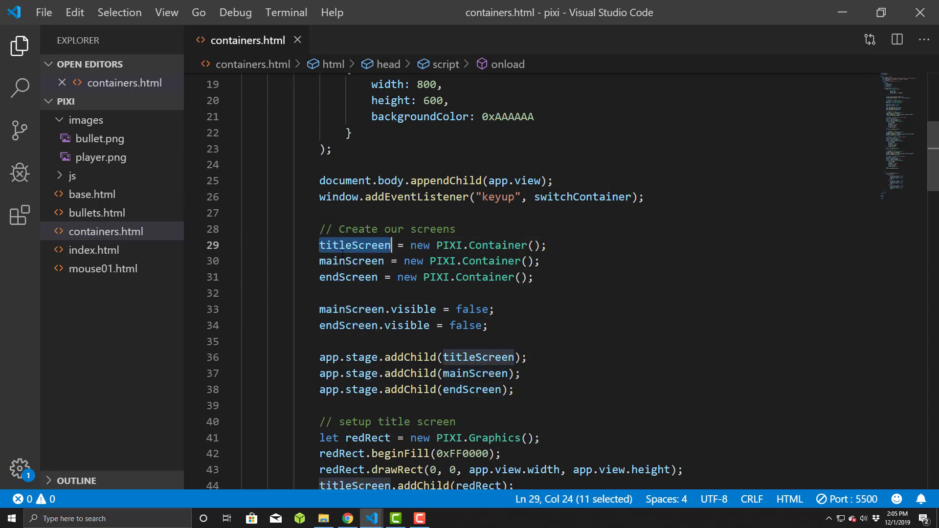
left_click(378, 277)
scroll(488, 315, "down", 2)
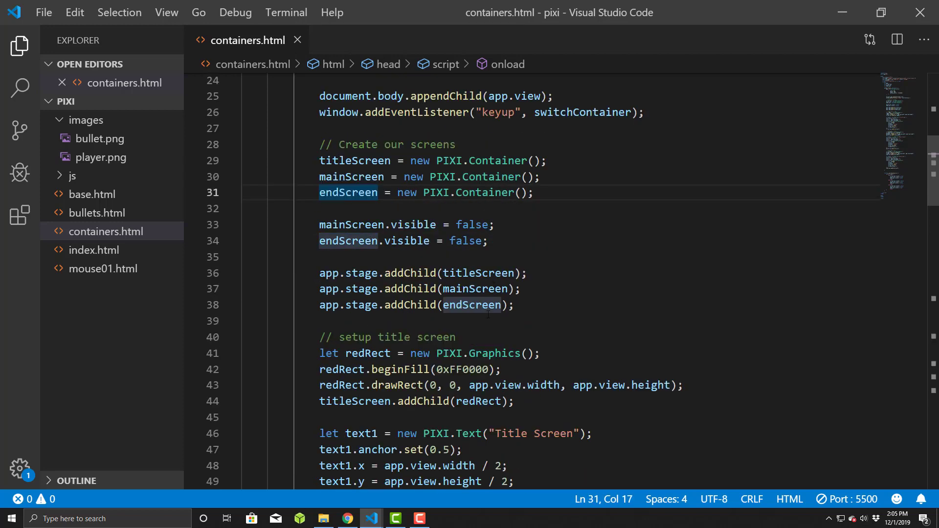
scroll(488, 315, "down", 2)
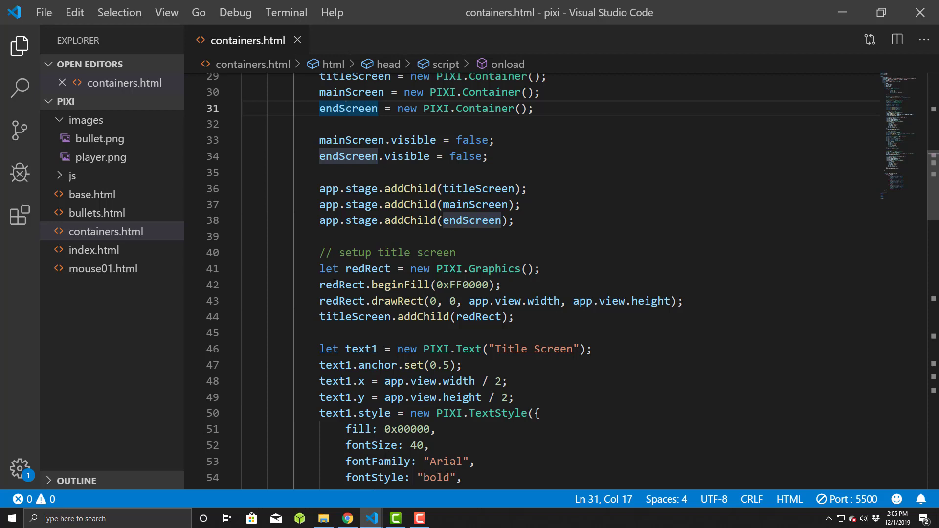
scroll(429, 329, "down", 1)
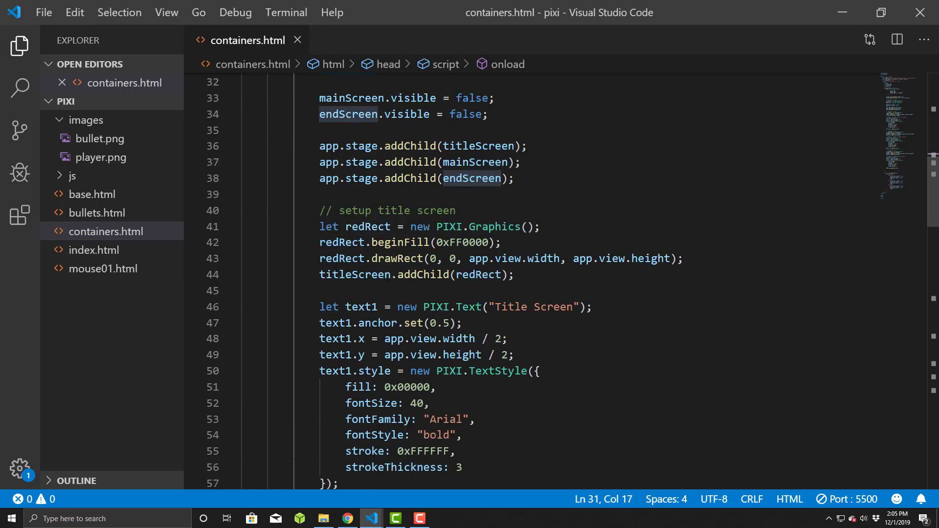
scroll(394, 298, "down", 1)
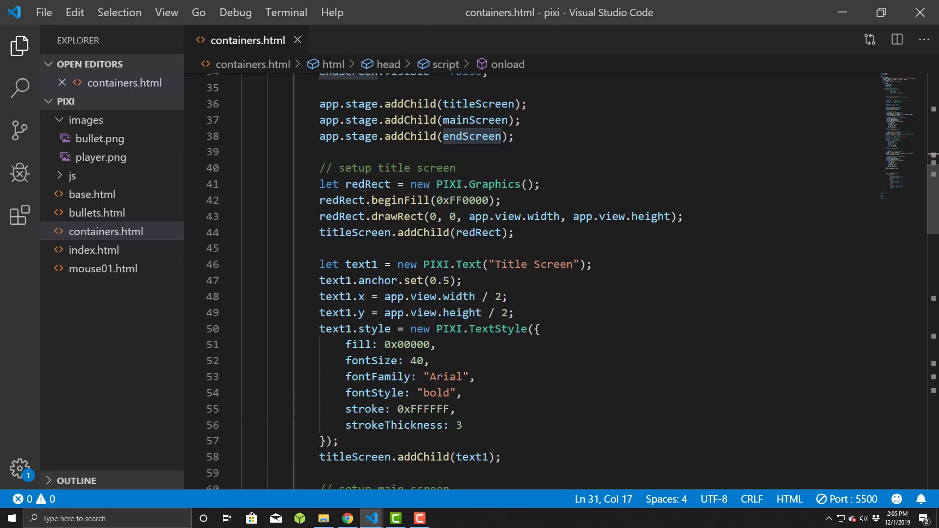
scroll(392, 231, "down", 2)
scroll(392, 231, "down", 2)
scroll(392, 231, "down", 2)
scroll(392, 231, "down", 1)
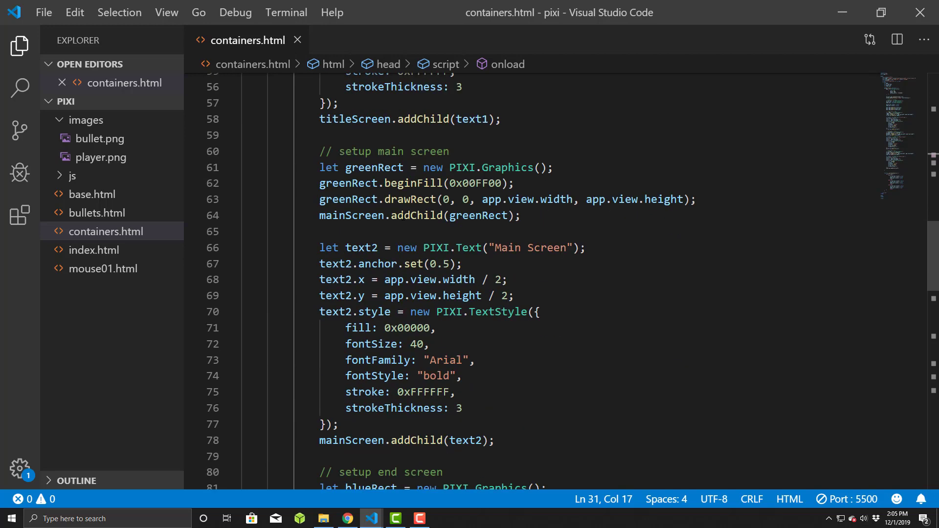
scroll(469, 279, "down", 3)
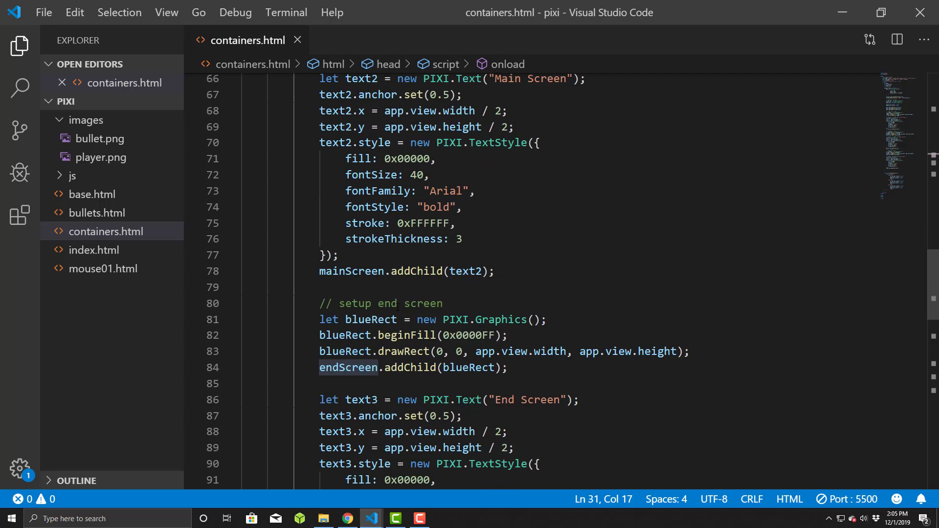
scroll(469, 279, "down", 2)
scroll(470, 278, "down", 1)
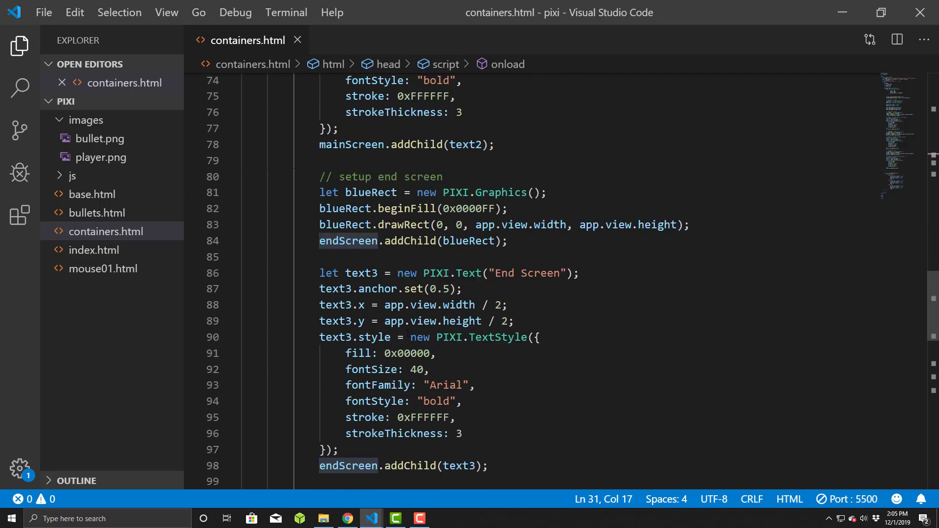
scroll(412, 322, "down", 1)
scroll(440, 330, "down", 2)
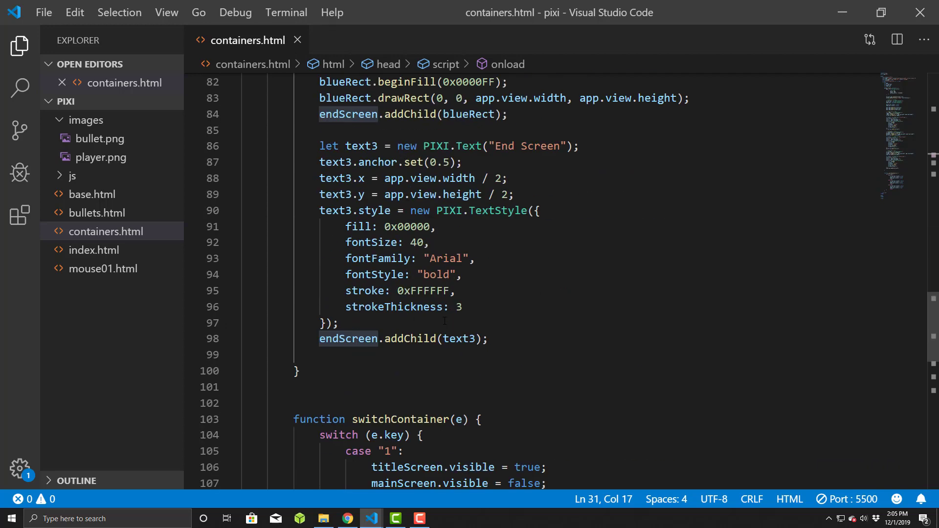
scroll(464, 340, "down", 1)
scroll(464, 347, "down", 3)
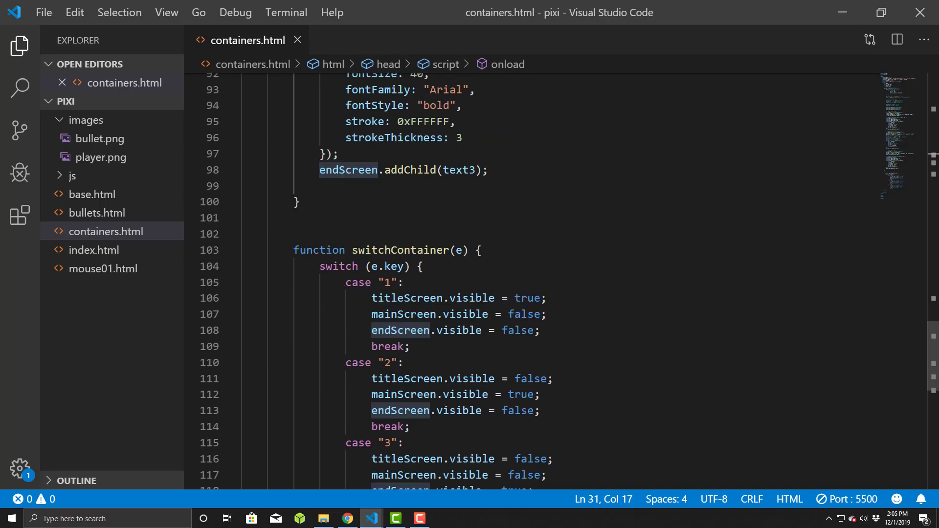
scroll(426, 375, "down", 2)
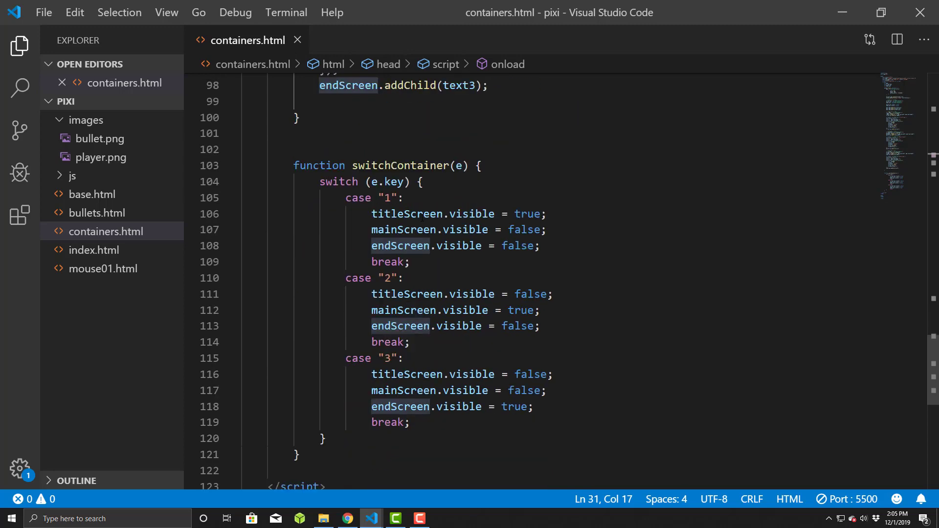
left_click(433, 423)
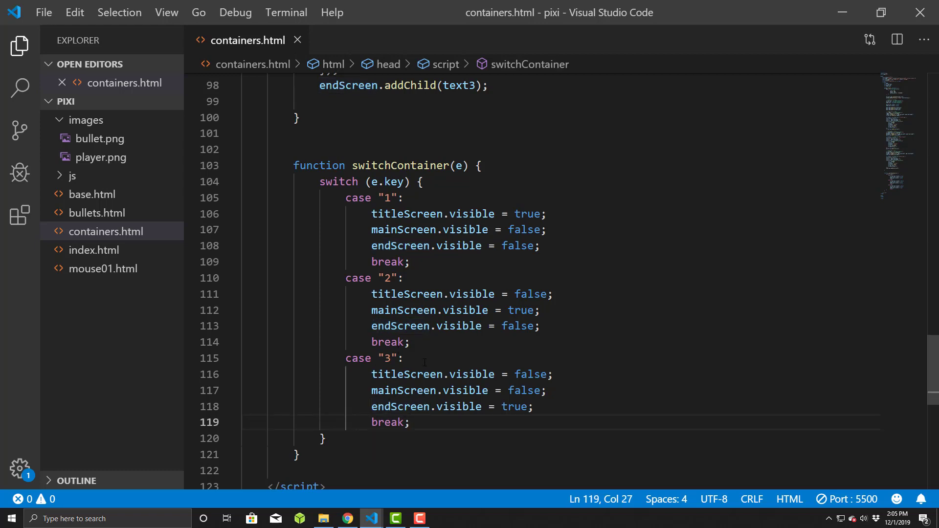